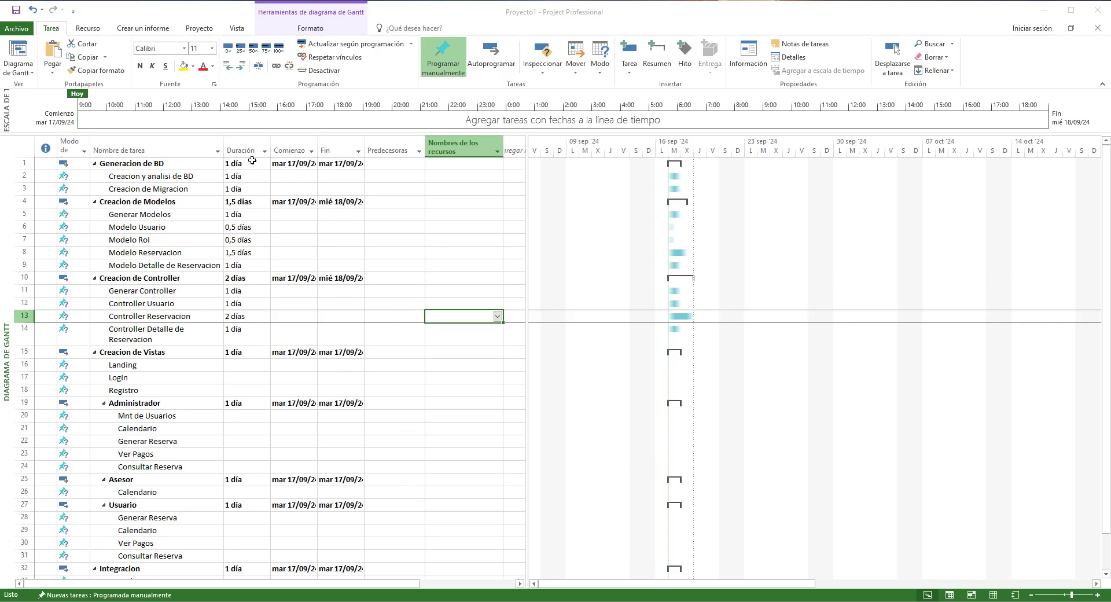
Widen the Nombre de tarea column and give Landing and Login durations of 1 día
{"action": "left_click_drag", "start_coordinate": [224, 145], "coordinate": [252, 146]}
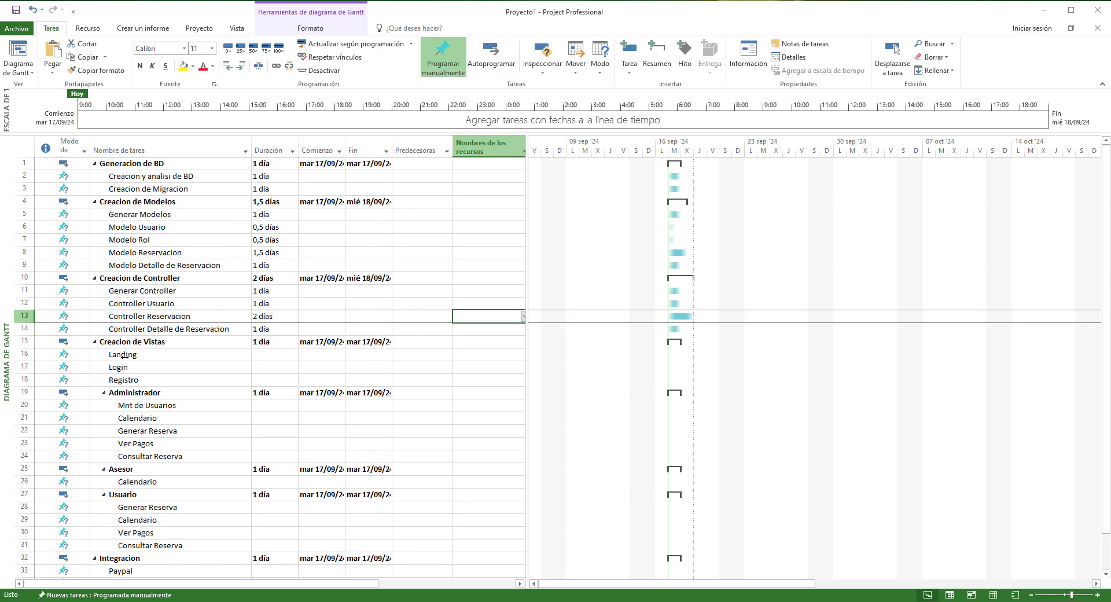
{"action": "left_click", "coordinate": [276, 359]}
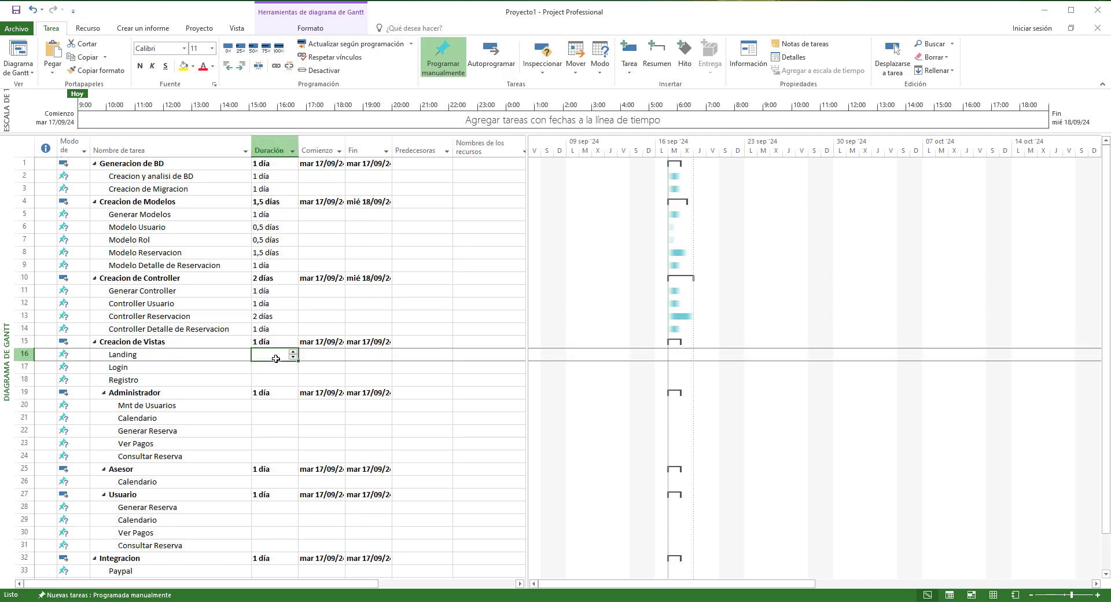
{"action": "type", "text": "1"}
{"action": "key", "text": "Return"}
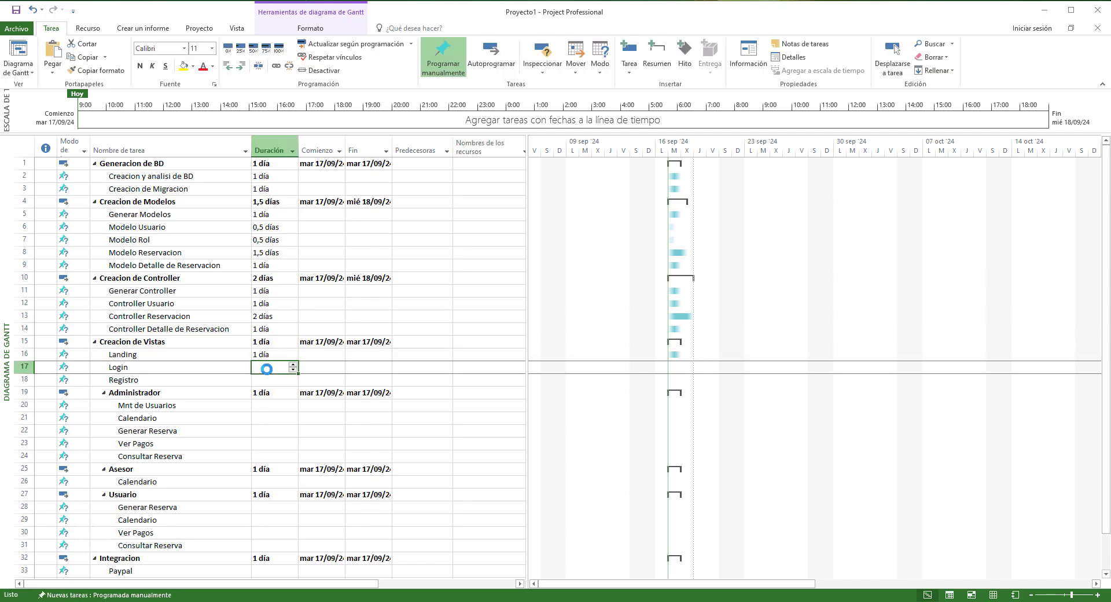
{"action": "type", "text": "1"}
{"action": "key", "text": "Return"}
Set Registro and Mnt de Usuarios to 1 día and Calendario to 0,5 días
{"action": "type", "text": "1"}
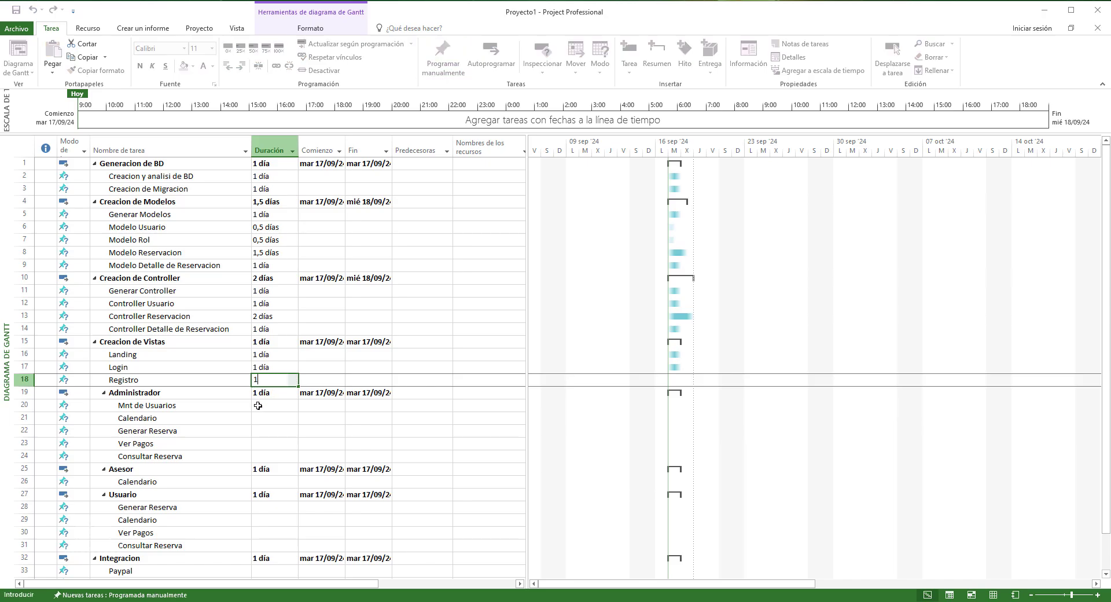
{"action": "left_click", "coordinate": [152, 406]}
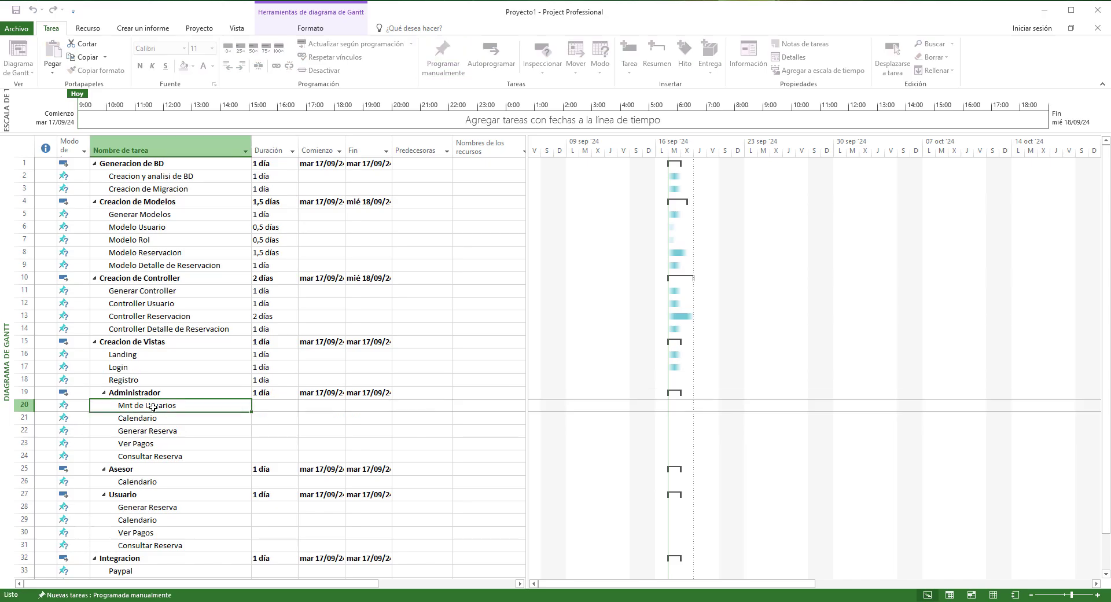
{"action": "left_click", "coordinate": [281, 407]}
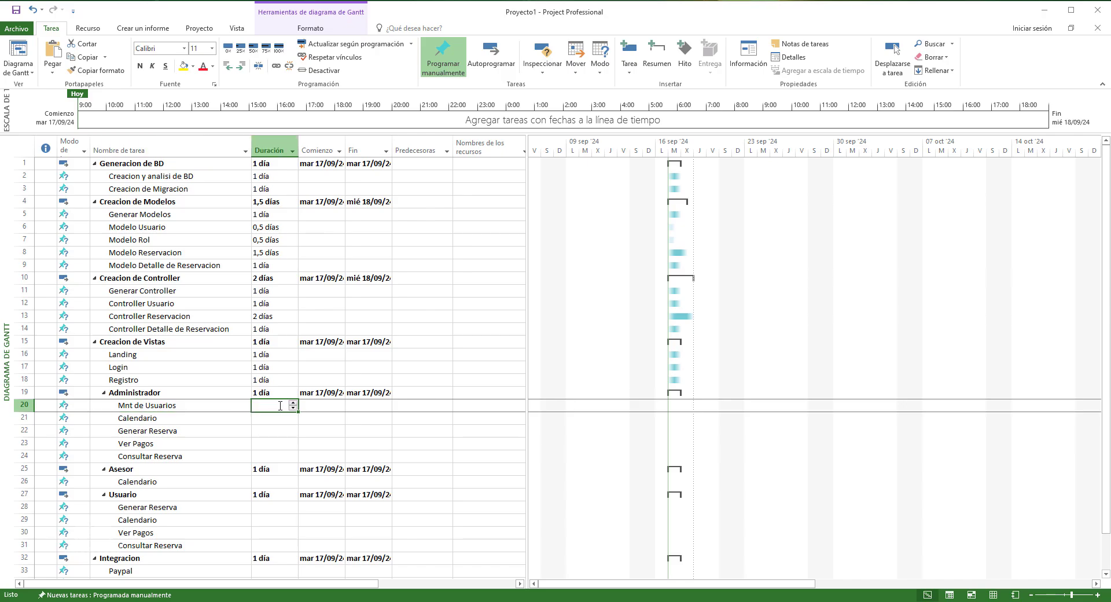
{"action": "type", "text": "1"}
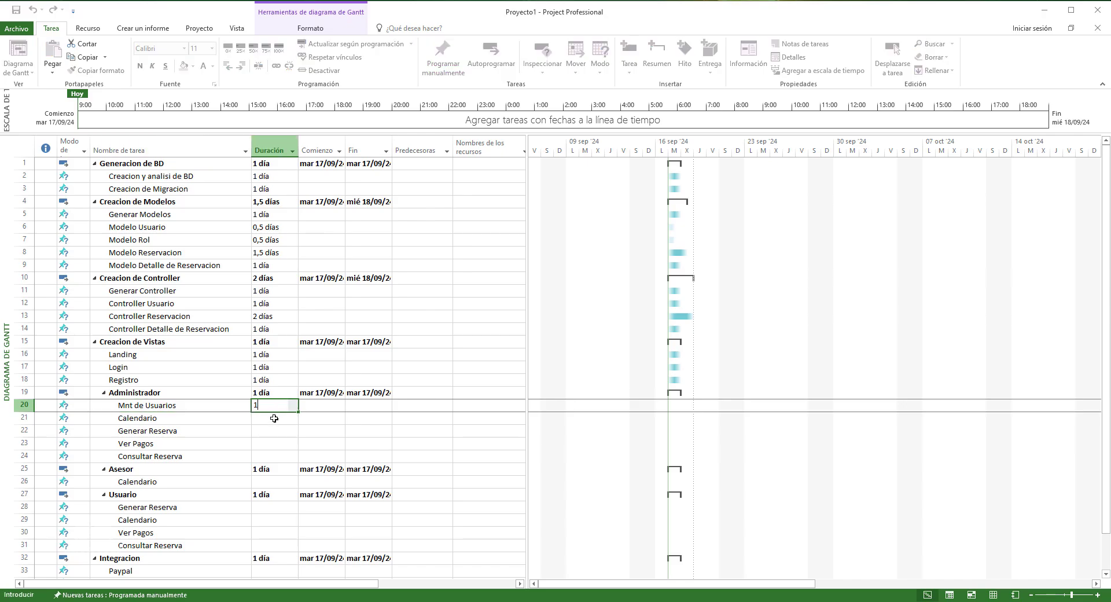
{"action": "left_click", "coordinate": [274, 418]}
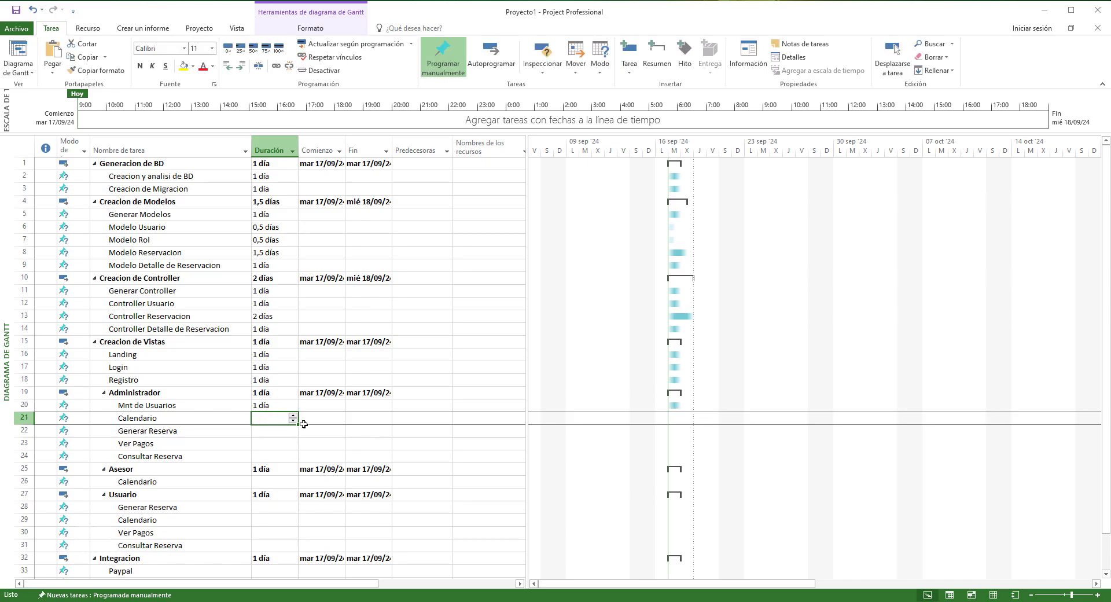
{"action": "type", "text": "0,5"}
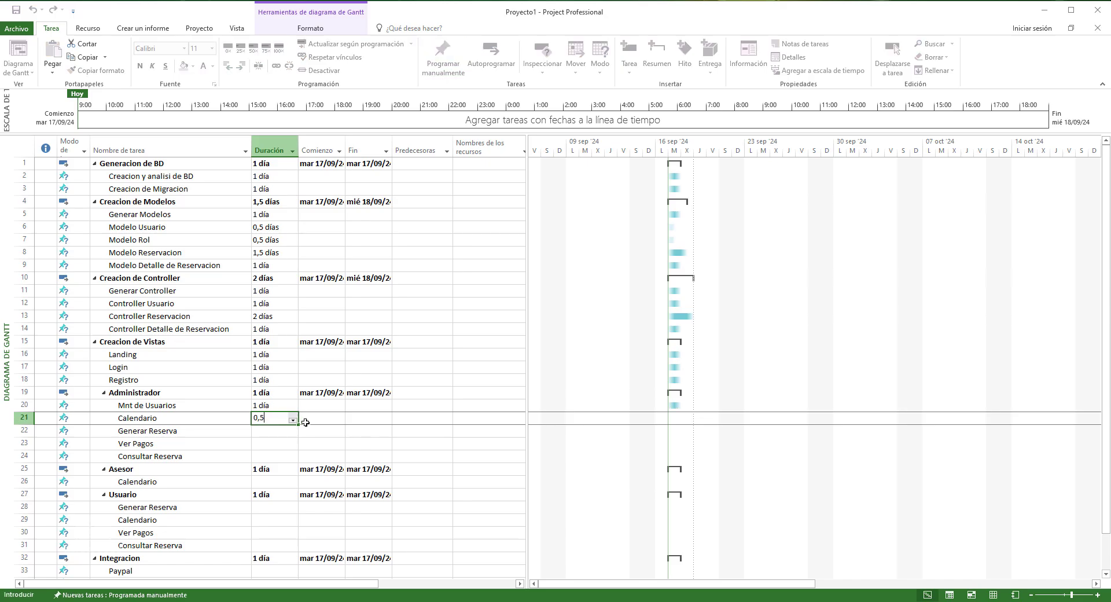
{"action": "key", "text": "Return"}
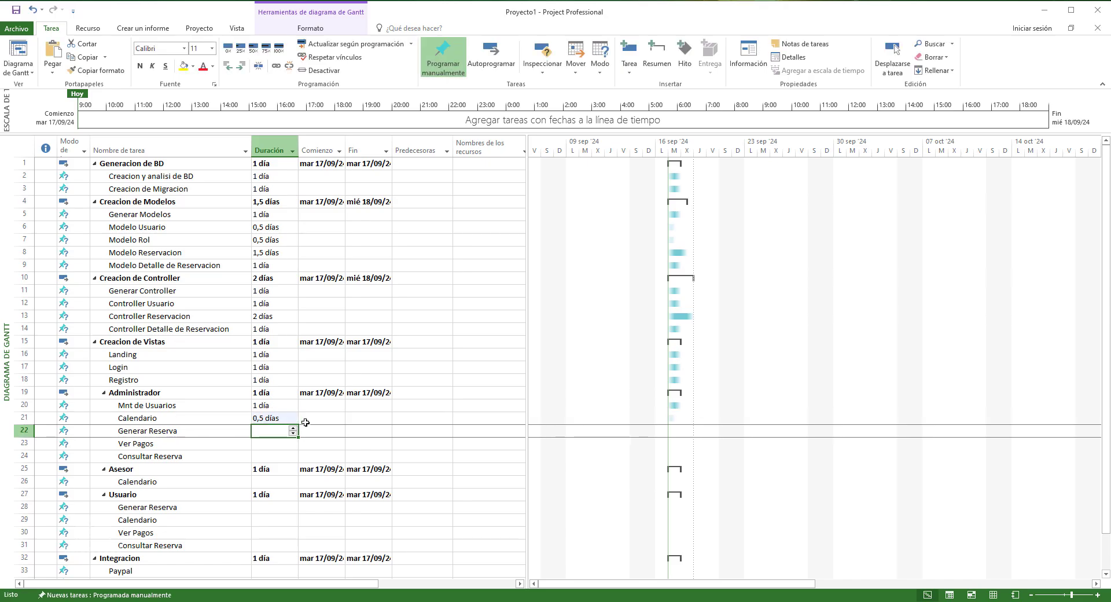
Set Generar Reserva to 1 día, and Ver Pagos, Consultar Reserva and Asesor's Calendario to 0,5 días
{"action": "type", "text": "1"}
{"action": "key", "text": "Return"}
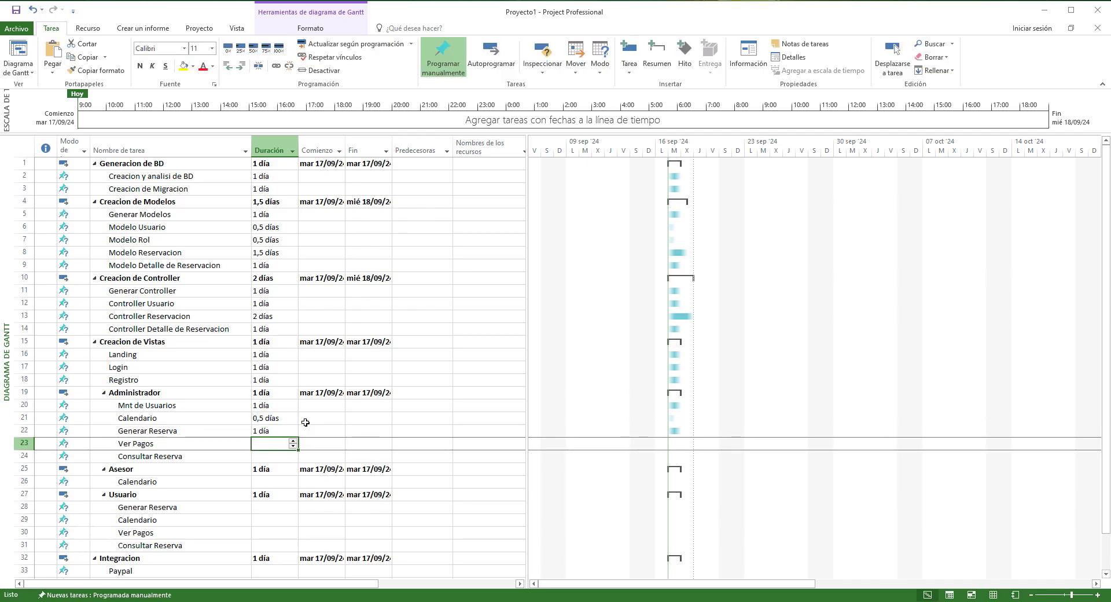
{"action": "type", "text": "0,5"}
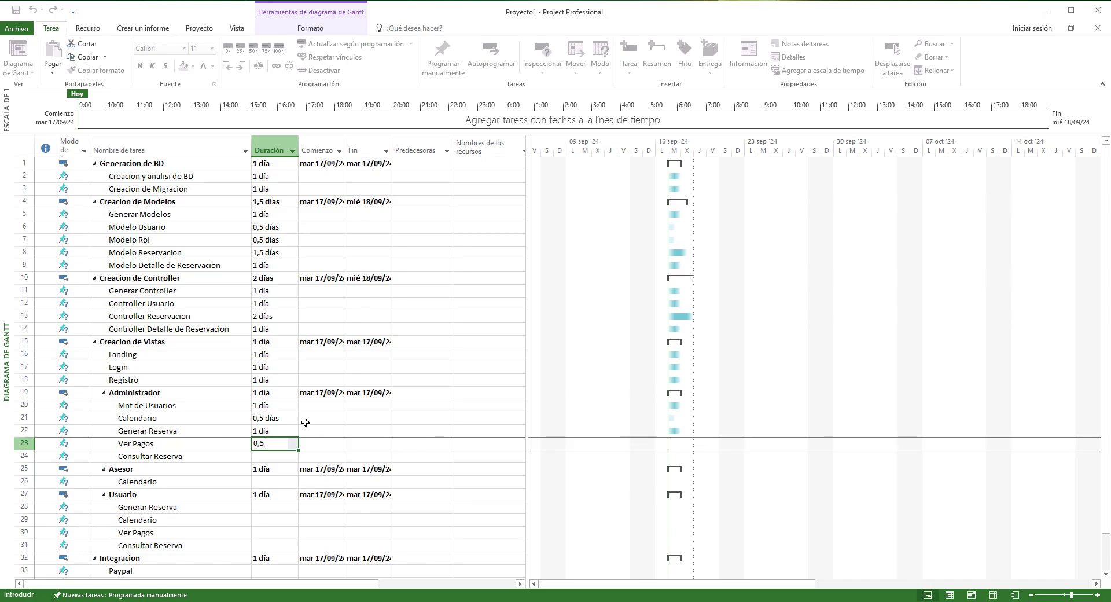
{"action": "key", "text": "Return"}
{"action": "type", "text": "0,5"}
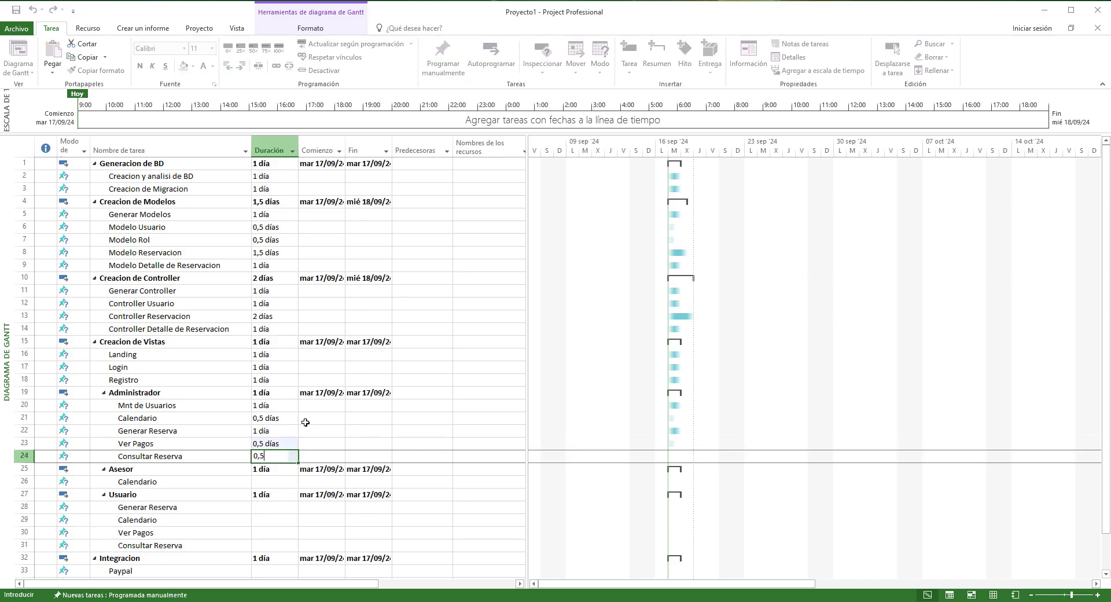
{"action": "key", "text": "Return"}
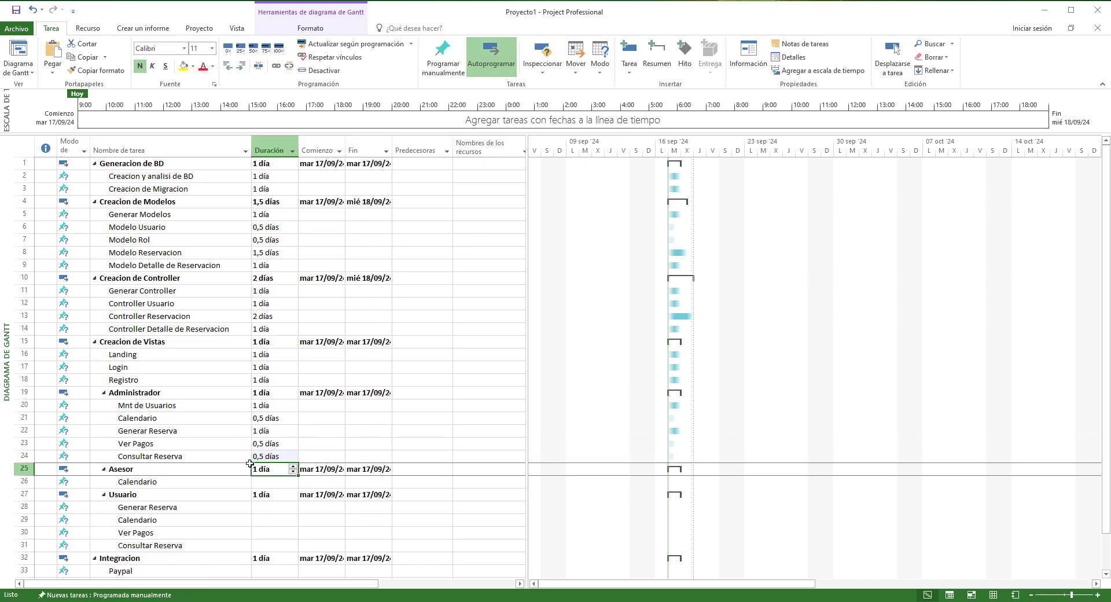
{"action": "left_click", "coordinate": [270, 482]}
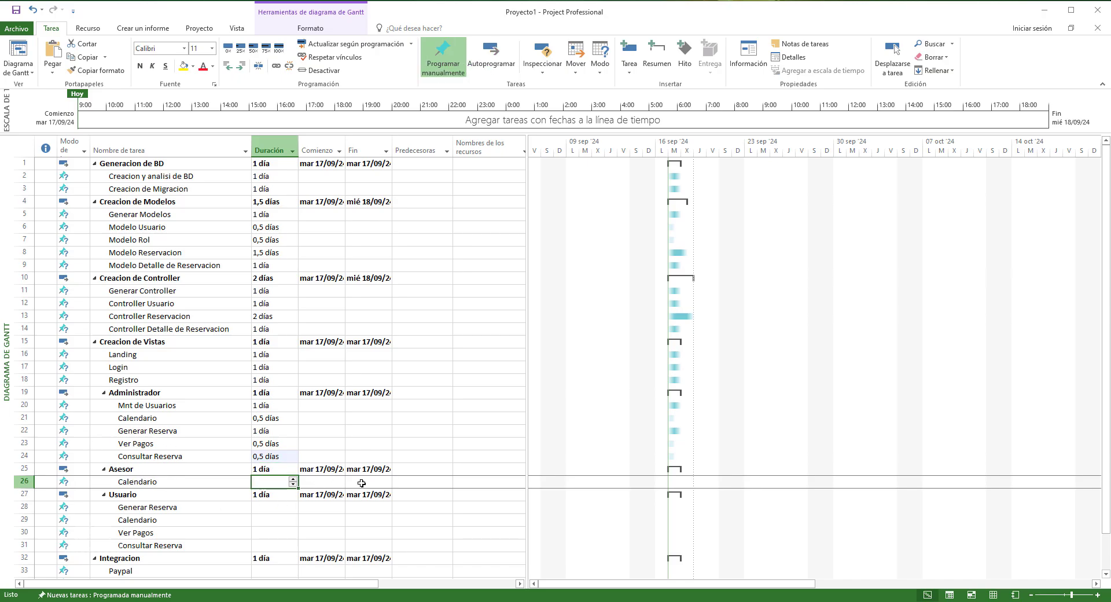
{"action": "type", "text": "0,5"}
{"action": "key", "text": "Return"}
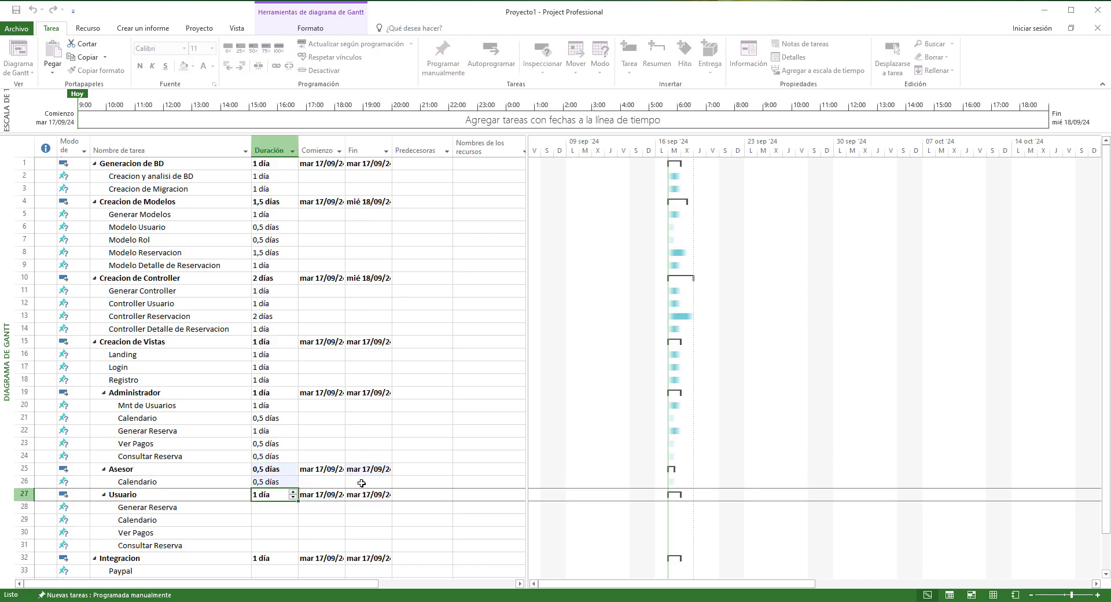
Under Usuario, set Generar Reserva to 1 día and Calendario, Ver Pagos, Consultar Reserva to 0,5 días
{"action": "scroll", "coordinate": [128, 368], "scroll_direction": "down", "scroll_amount": 3}
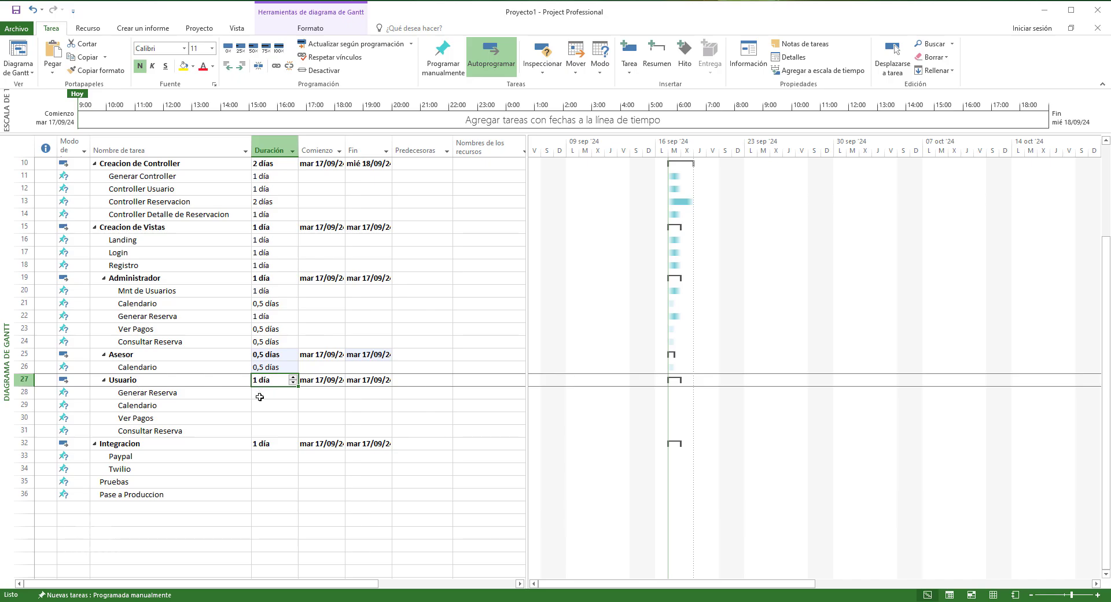
{"action": "left_click", "coordinate": [276, 397]}
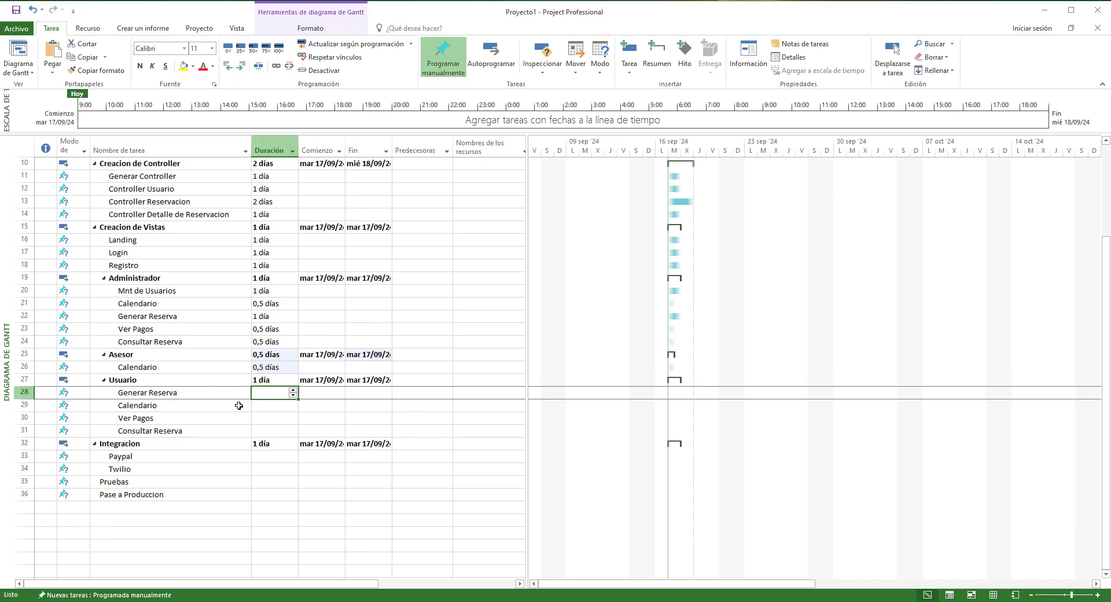
{"action": "type", "text": "1"}
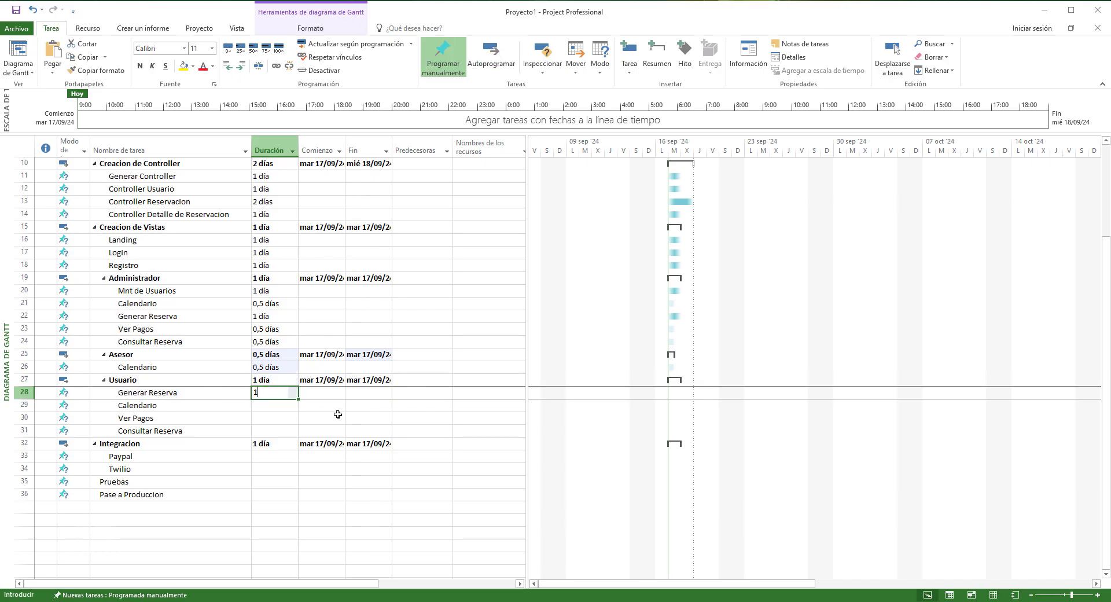
{"action": "key", "text": "Return"}
{"action": "type", "text": "0,5"}
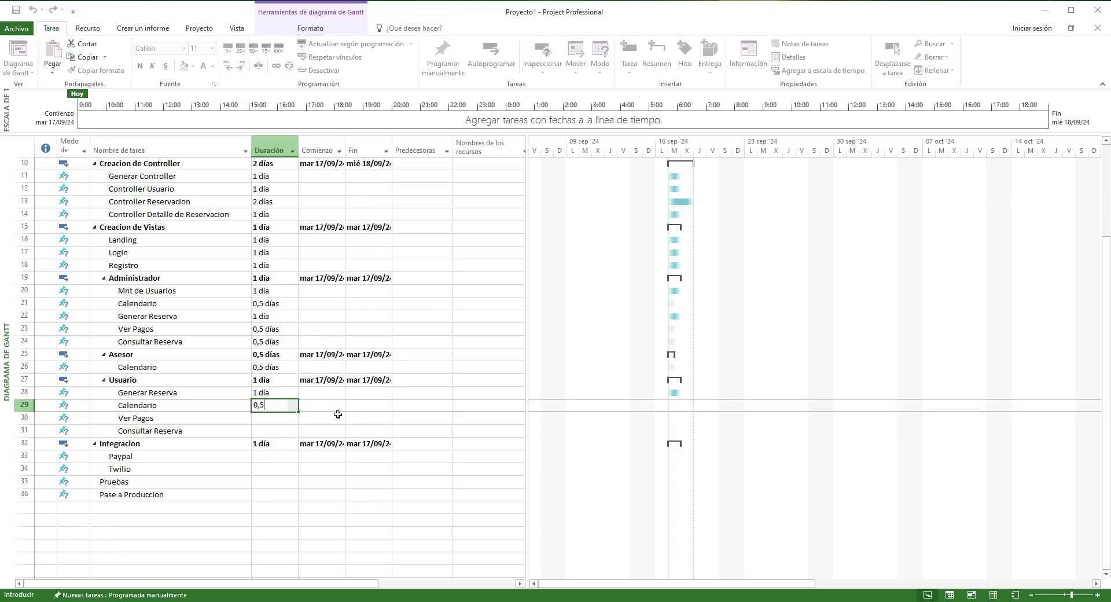
{"action": "key", "text": "Return"}
{"action": "type", "text": "0,5"}
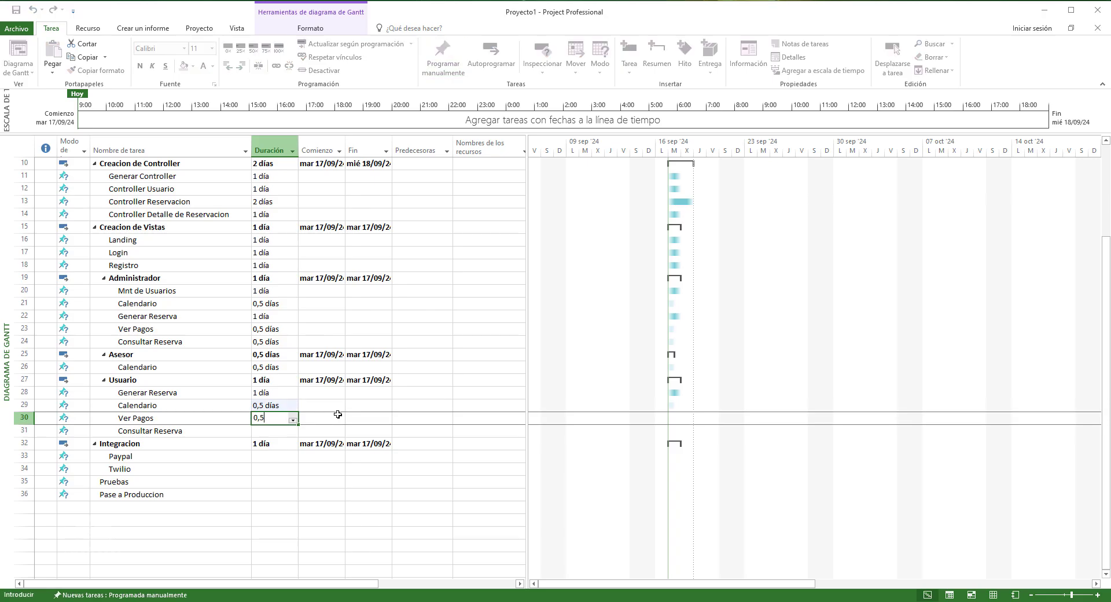
{"action": "key", "text": "Return"}
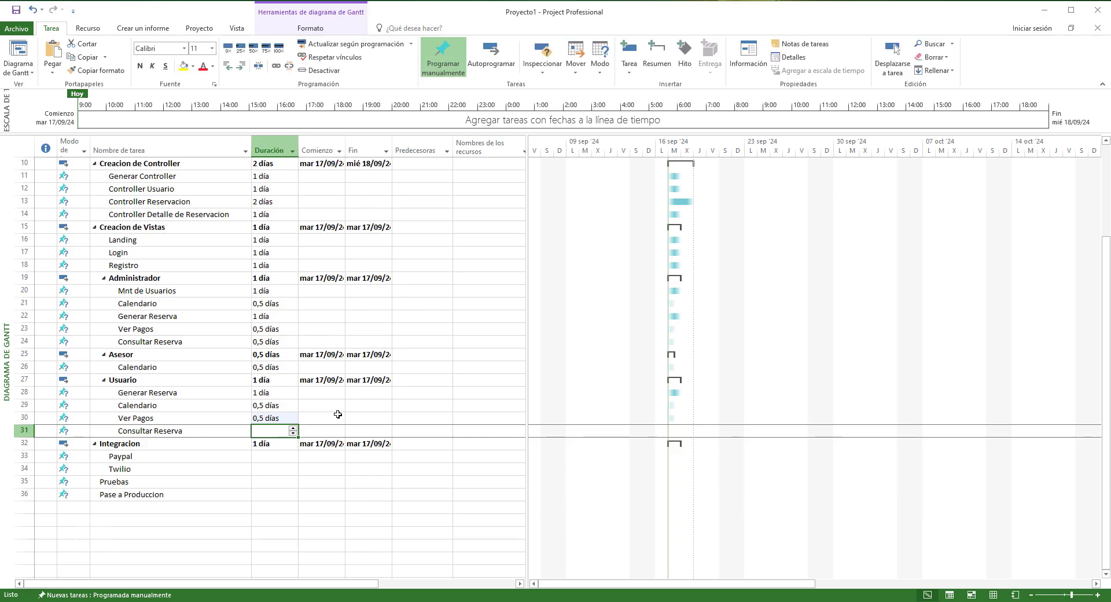
{"action": "type", "text": "0,5"}
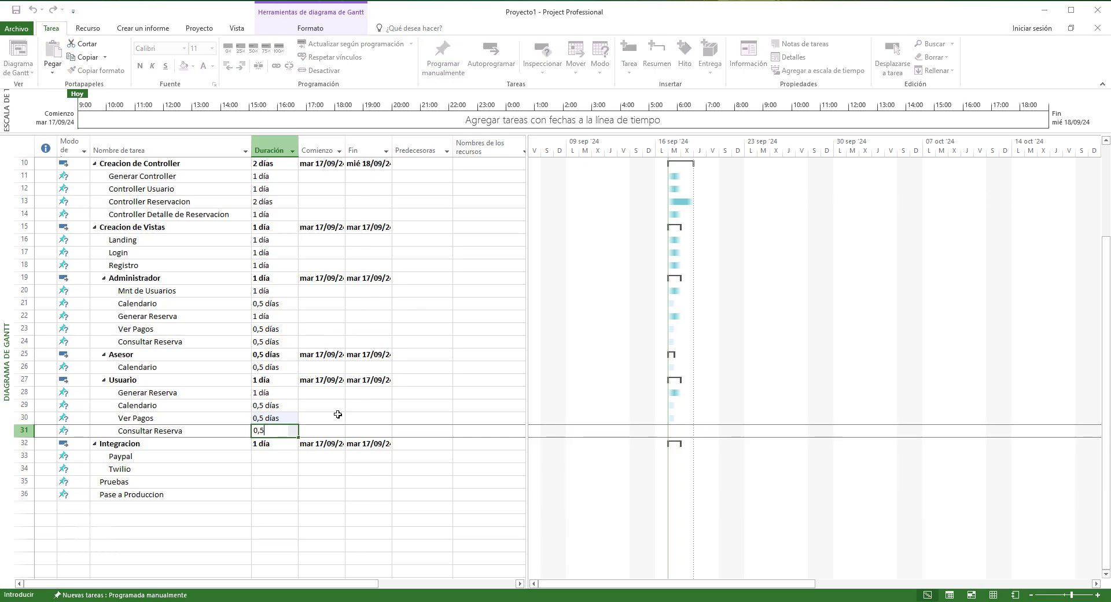
{"action": "key", "text": "Return"}
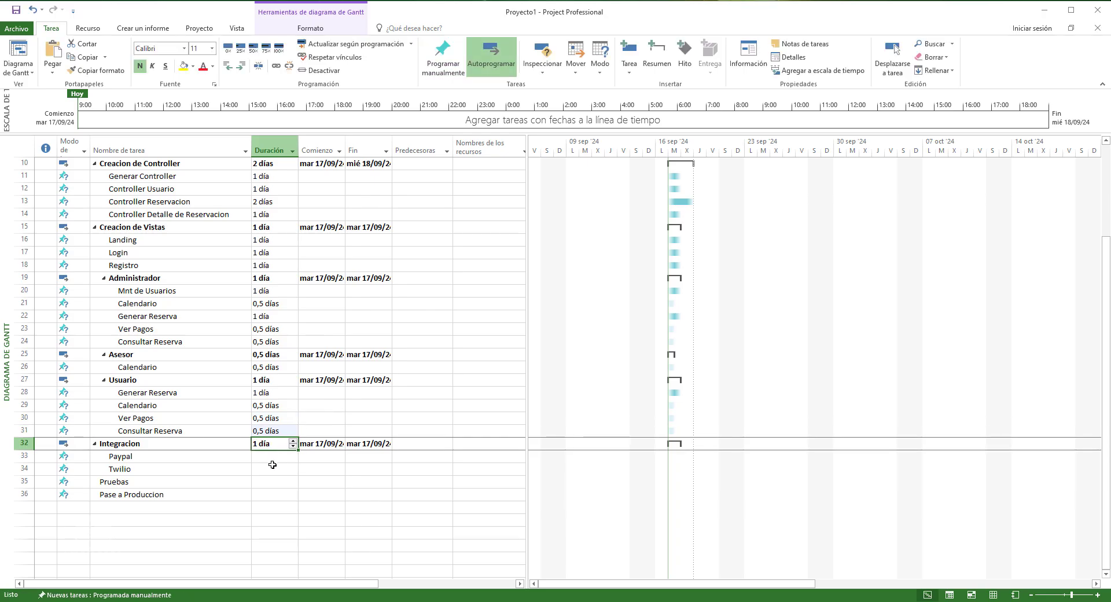
Give the Paypal and Twilio tasks durations of 1 día each
{"action": "left_click", "coordinate": [273, 460]}
{"action": "type", "text": "1"}
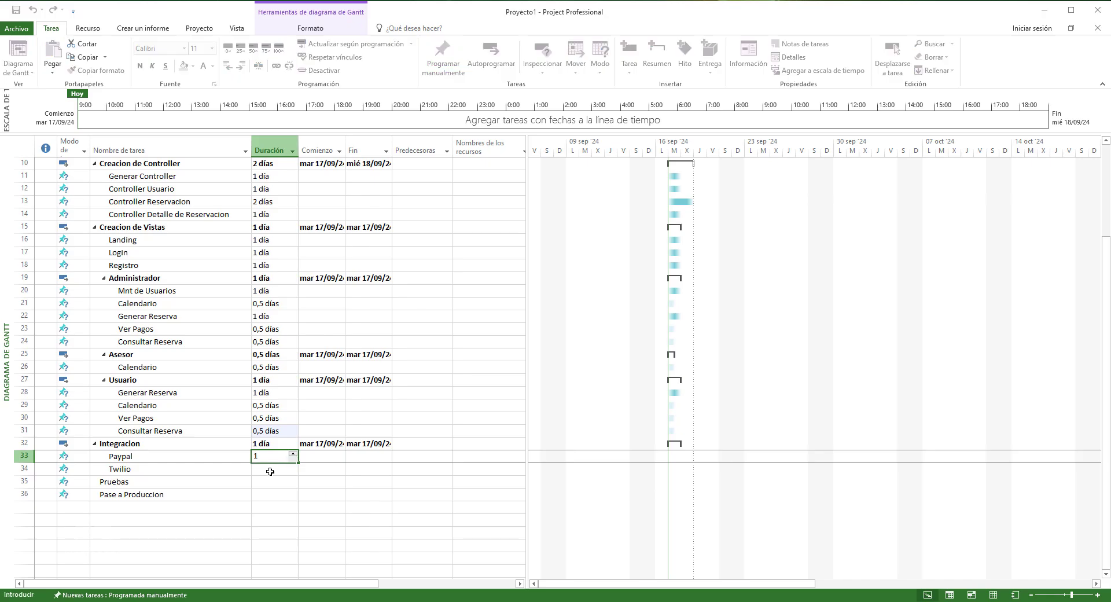
{"action": "key", "text": "Return"}
{"action": "type", "text": "1"}
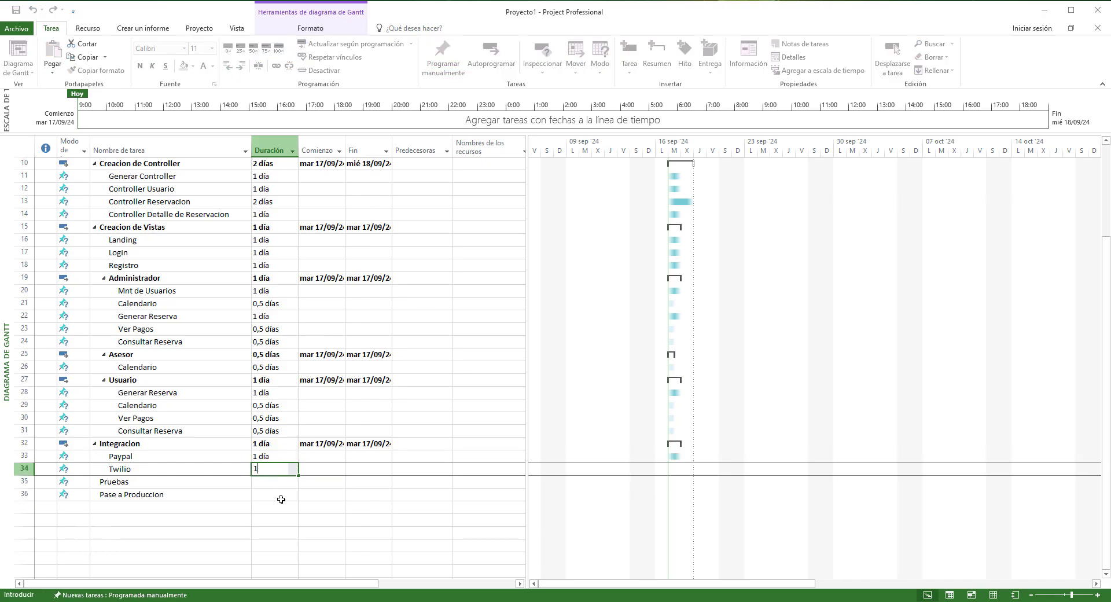
{"action": "left_click", "coordinate": [262, 482]}
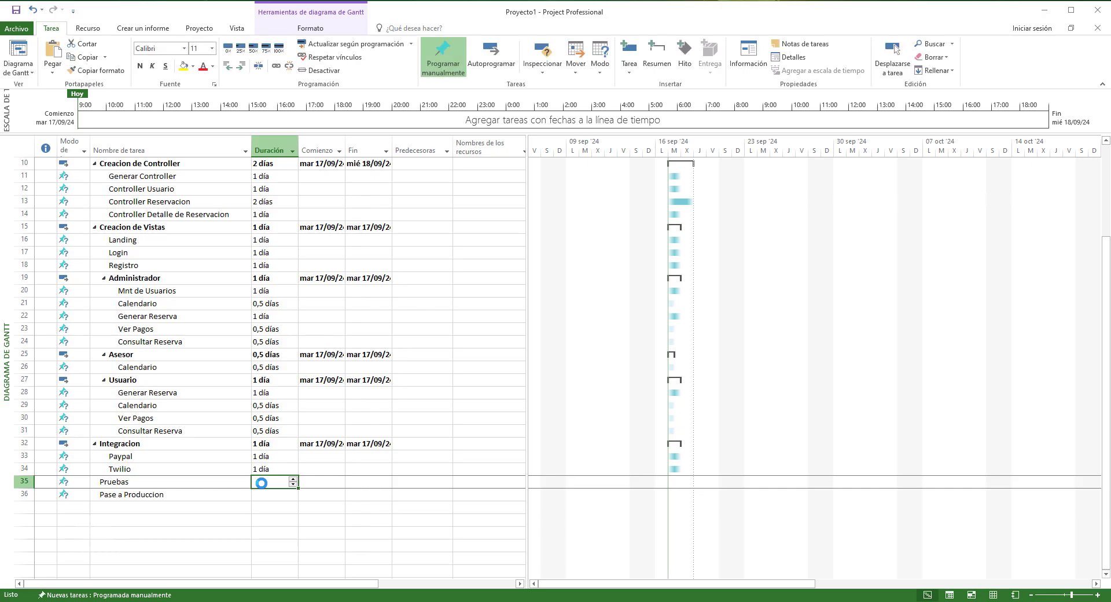
Set Pruebas to 2 días and Pase a Produccion to 1 día
{"action": "type", "text": "2"}
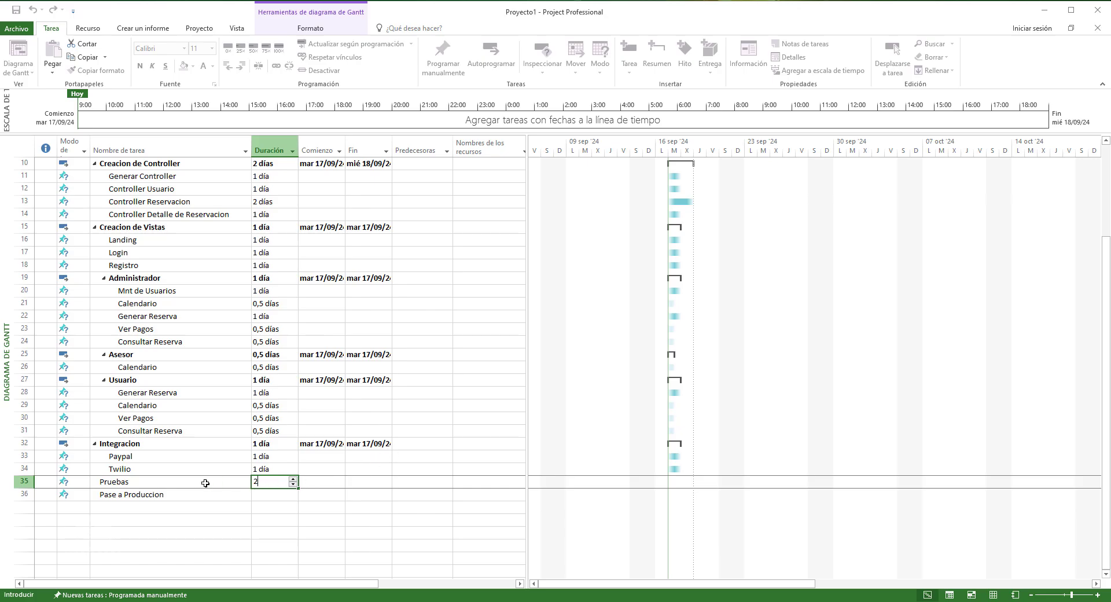
{"action": "key", "text": "Return"}
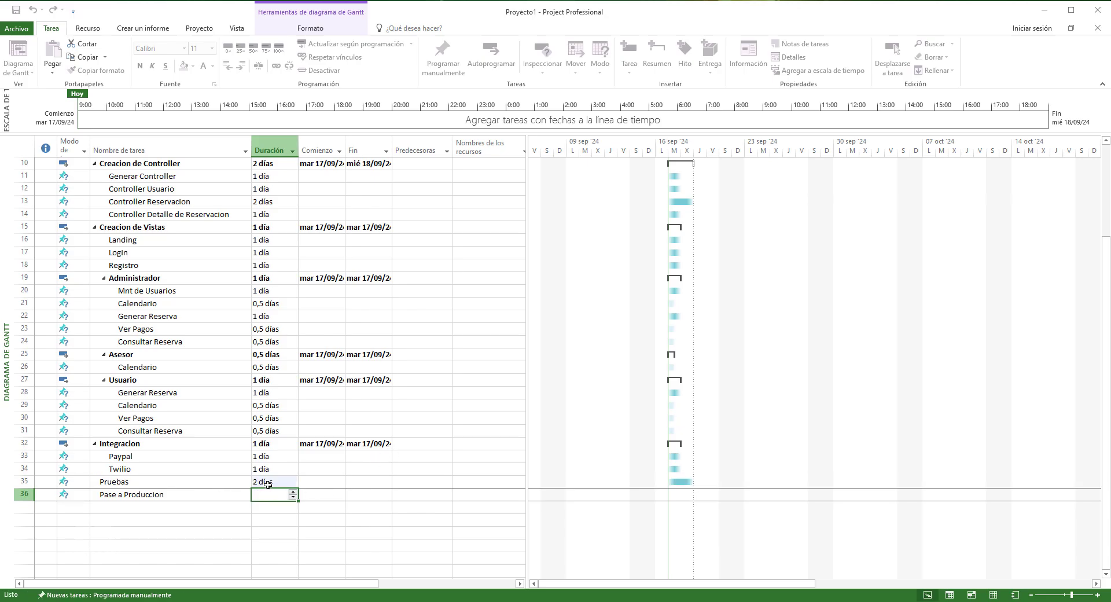
{"action": "left_click", "coordinate": [268, 483]}
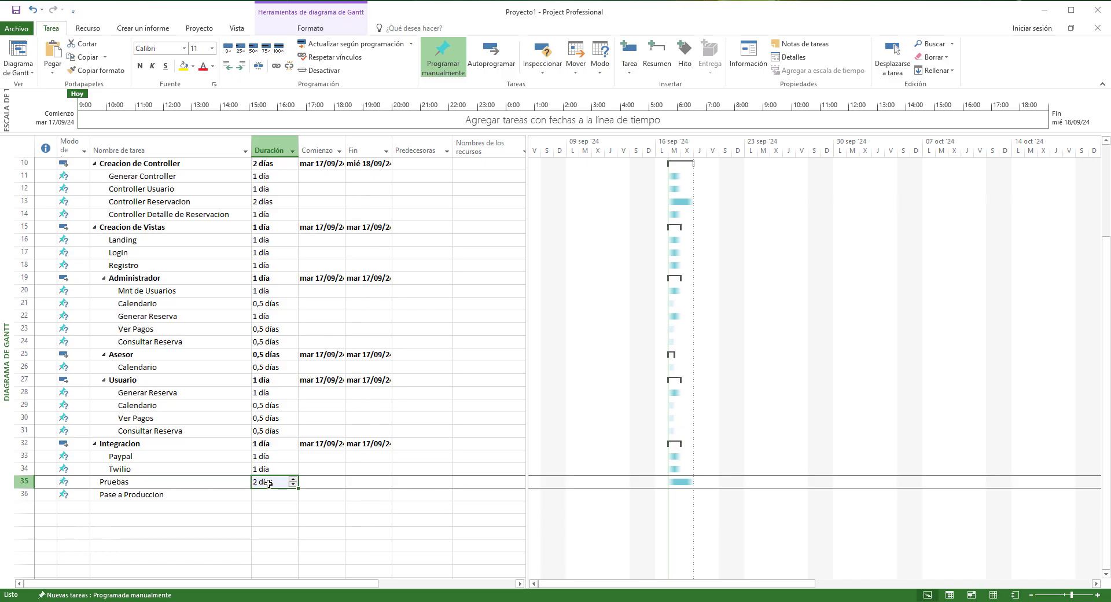
{"action": "left_click", "coordinate": [266, 495]}
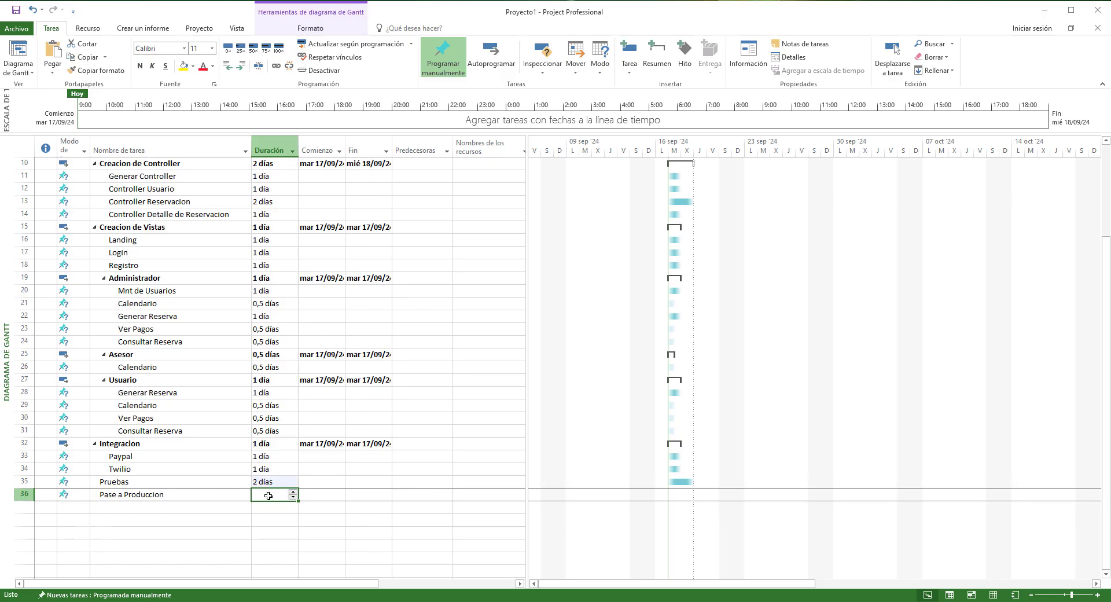
{"action": "type", "text": "1"}
{"action": "left_click", "coordinate": [265, 514]}
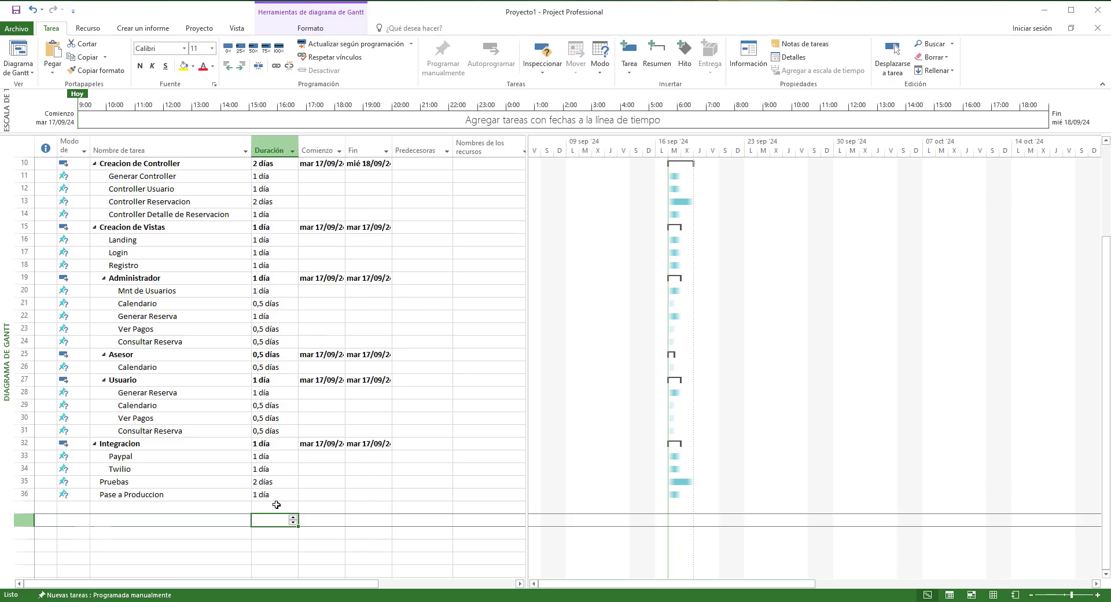
Review the task names and durations at the top of the list, from Landing to Registro
{"action": "scroll", "coordinate": [303, 436], "scroll_direction": "up", "scroll_amount": 3}
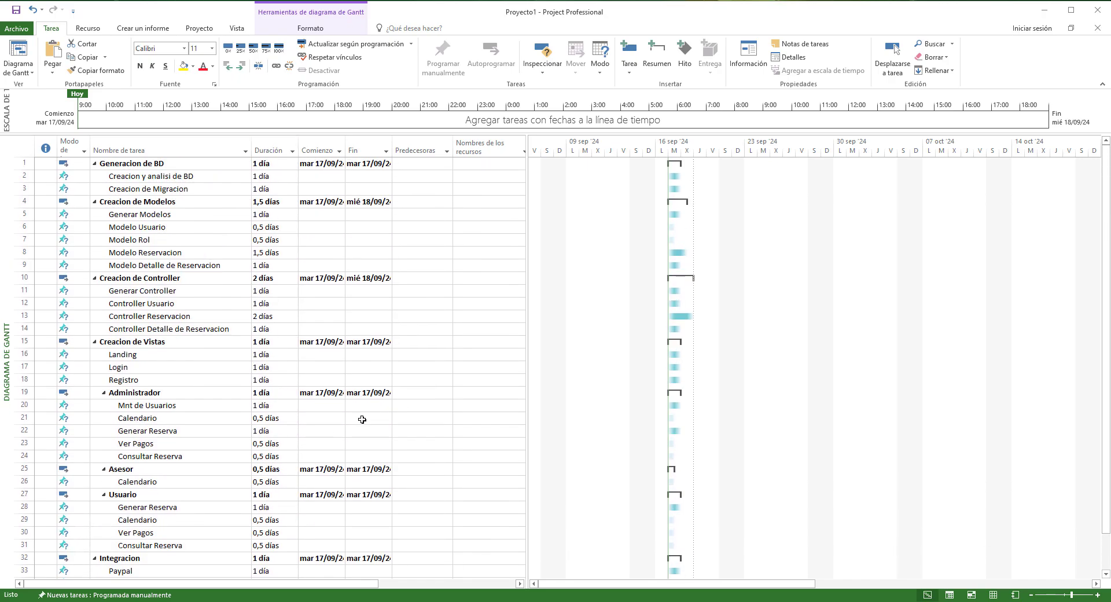
{"action": "scroll", "coordinate": [242, 352], "scroll_direction": "down", "scroll_amount": 4}
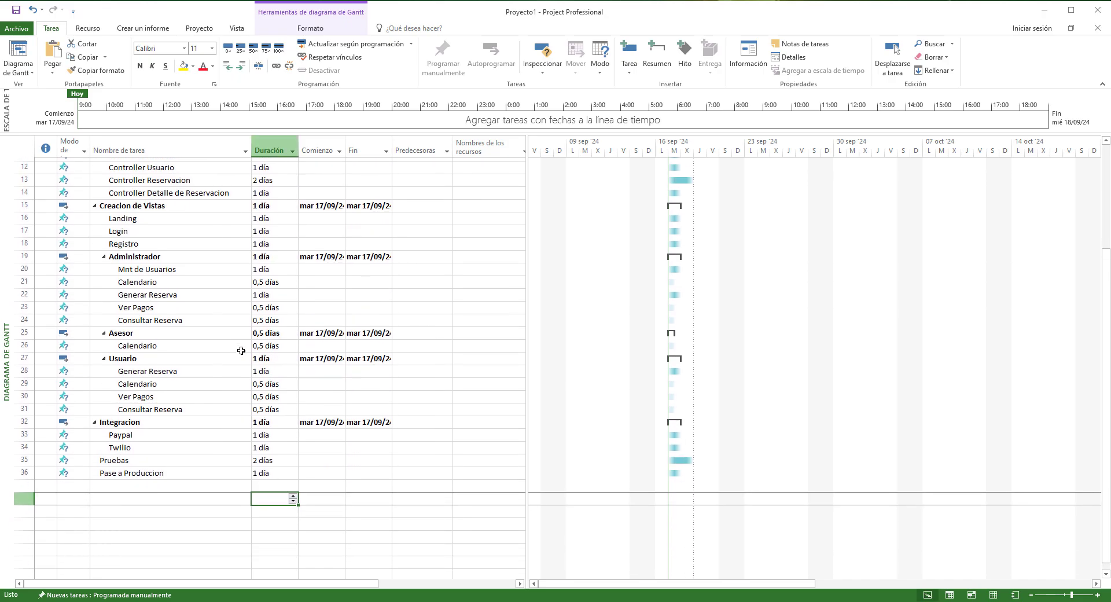
{"action": "scroll", "coordinate": [243, 354], "scroll_direction": "up", "scroll_amount": 3}
{"action": "scroll", "coordinate": [246, 359], "scroll_direction": "up", "scroll_amount": 1}
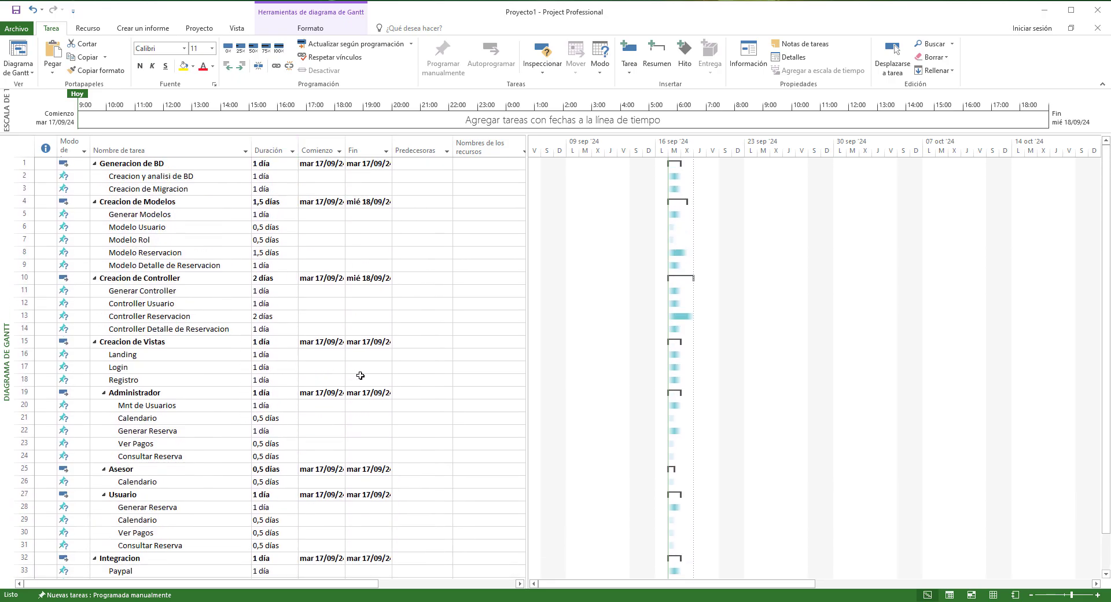
{"action": "left_click", "coordinate": [156, 354]}
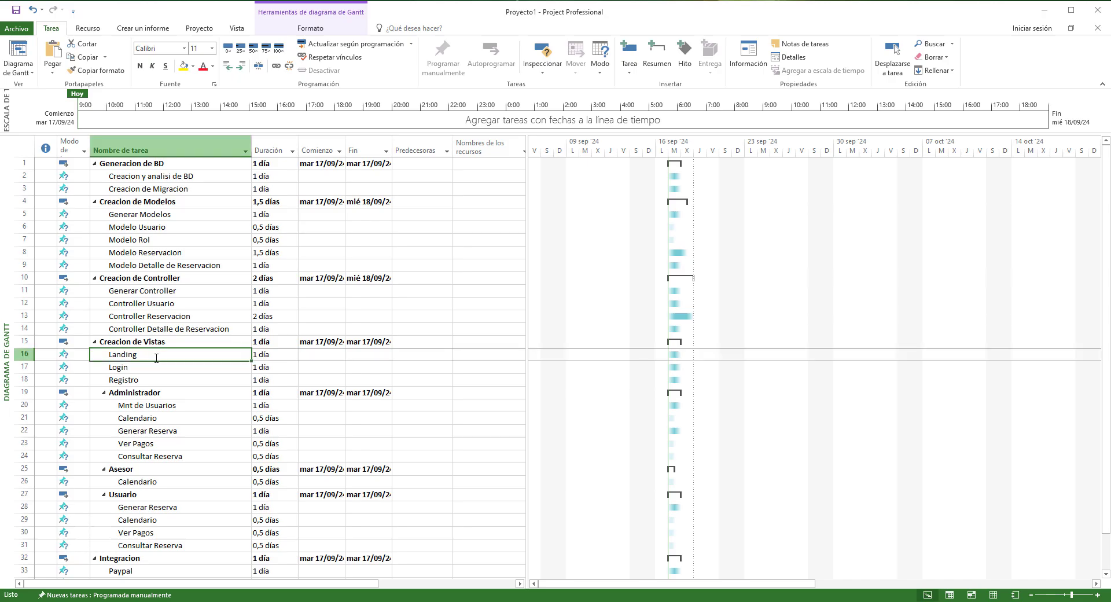
{"action": "left_click", "coordinate": [159, 367]}
{"action": "key", "text": "Down"}
{"action": "left_click", "coordinate": [162, 360]}
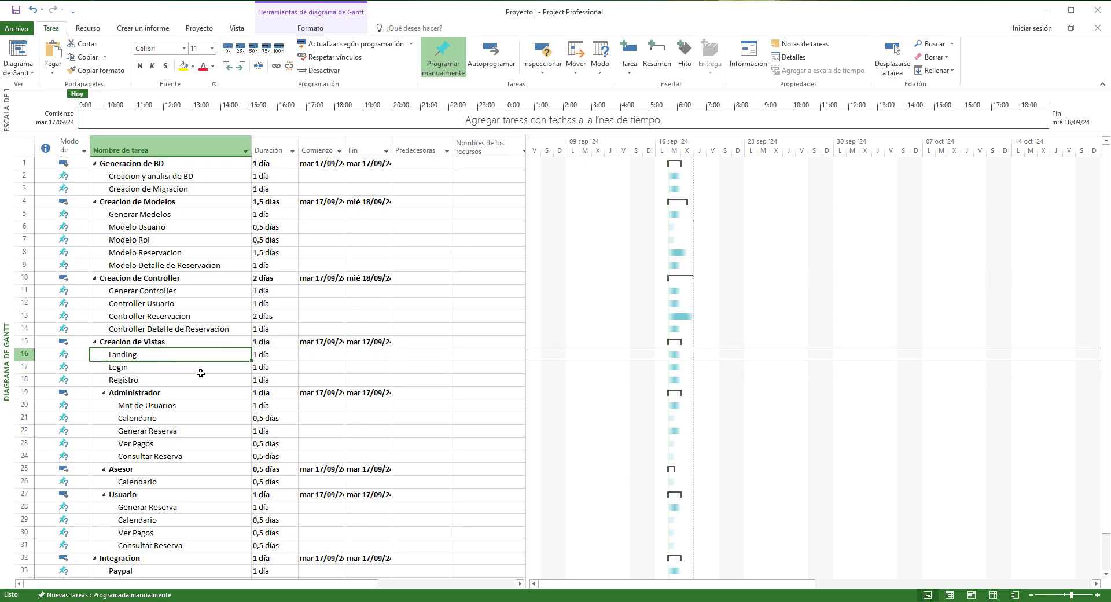
{"action": "left_click", "coordinate": [255, 379]}
{"action": "left_click", "coordinate": [273, 354]}
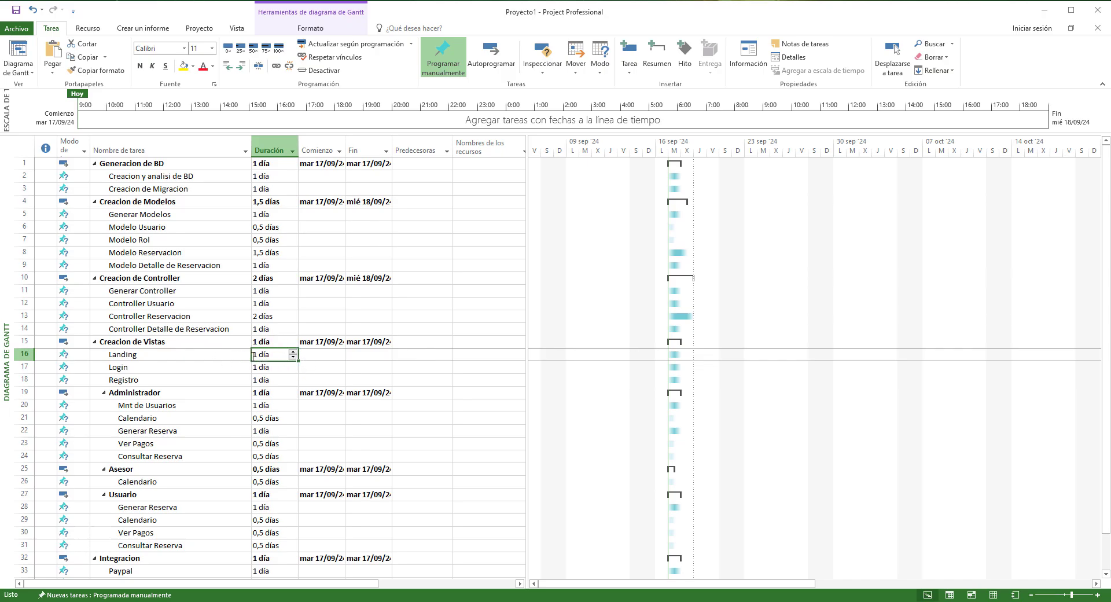
Drag the table/Gantt split bar right so an extra column appears after the resource names
{"action": "scroll", "coordinate": [343, 439], "scroll_direction": "down", "scroll_amount": 4}
{"action": "scroll", "coordinate": [343, 439], "scroll_direction": "up", "scroll_amount": 4}
{"action": "left_click_drag", "start_coordinate": [528, 139], "coordinate": [585, 145]}
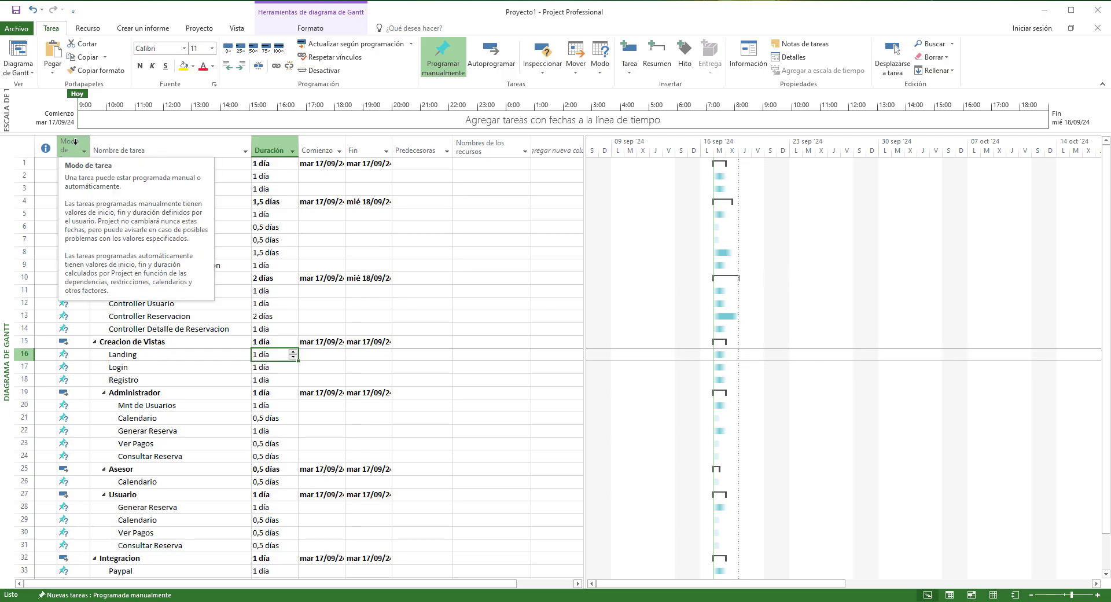
Switch Creacion y analisi de BD and Creacion de Migracion to Programada automáticamente
{"action": "left_click", "coordinate": [65, 176]}
{"action": "left_click", "coordinate": [85, 176]}
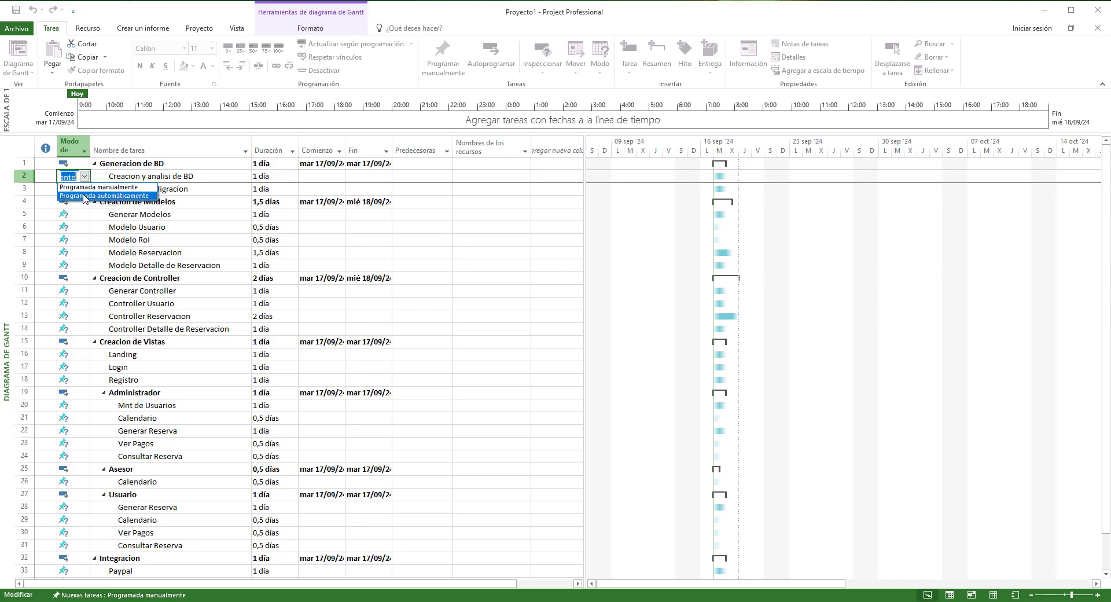
{"action": "left_click", "coordinate": [84, 195]}
{"action": "left_click", "coordinate": [72, 188]}
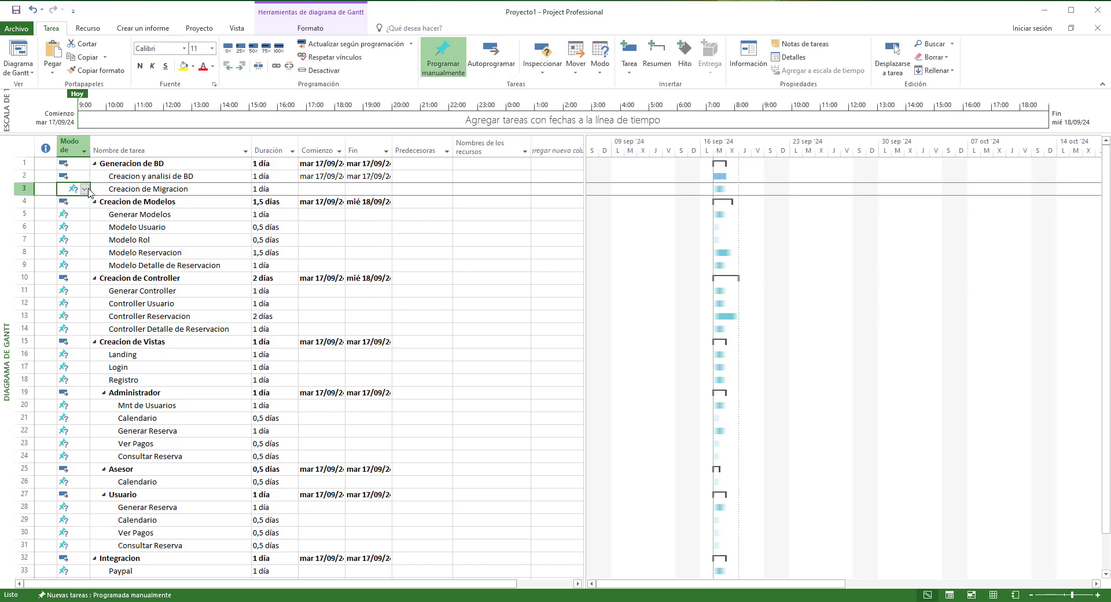
{"action": "left_click", "coordinate": [84, 189]}
{"action": "left_click", "coordinate": [91, 209]}
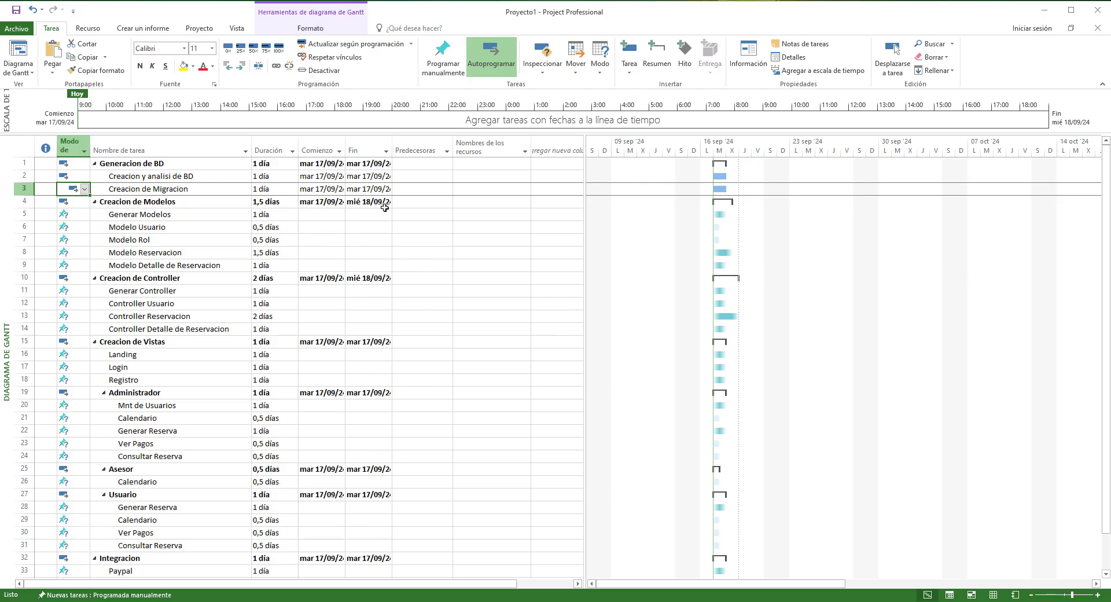
{"action": "scroll", "coordinate": [307, 394], "scroll_direction": "down", "scroll_amount": 3}
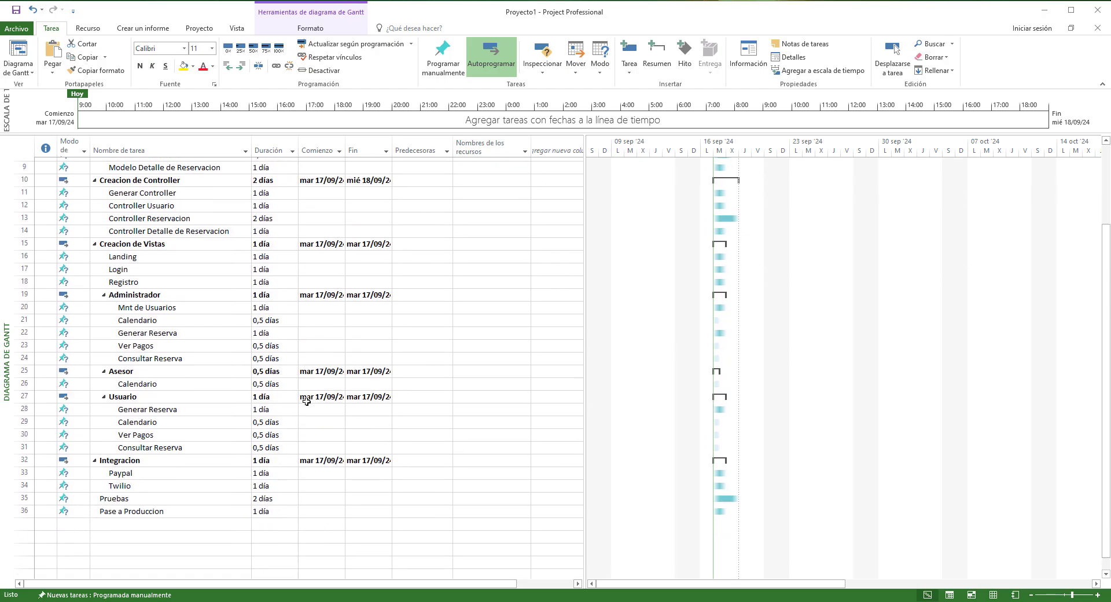
{"action": "scroll", "coordinate": [153, 456], "scroll_direction": "up", "scroll_amount": 3}
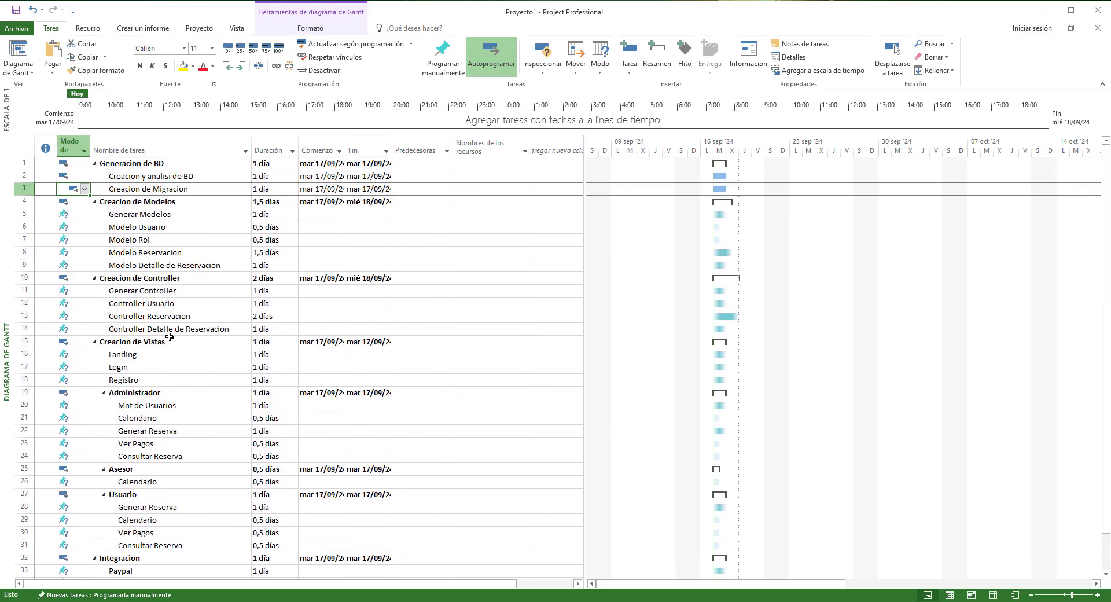
{"action": "scroll", "coordinate": [139, 457], "scroll_direction": "down", "scroll_amount": 3}
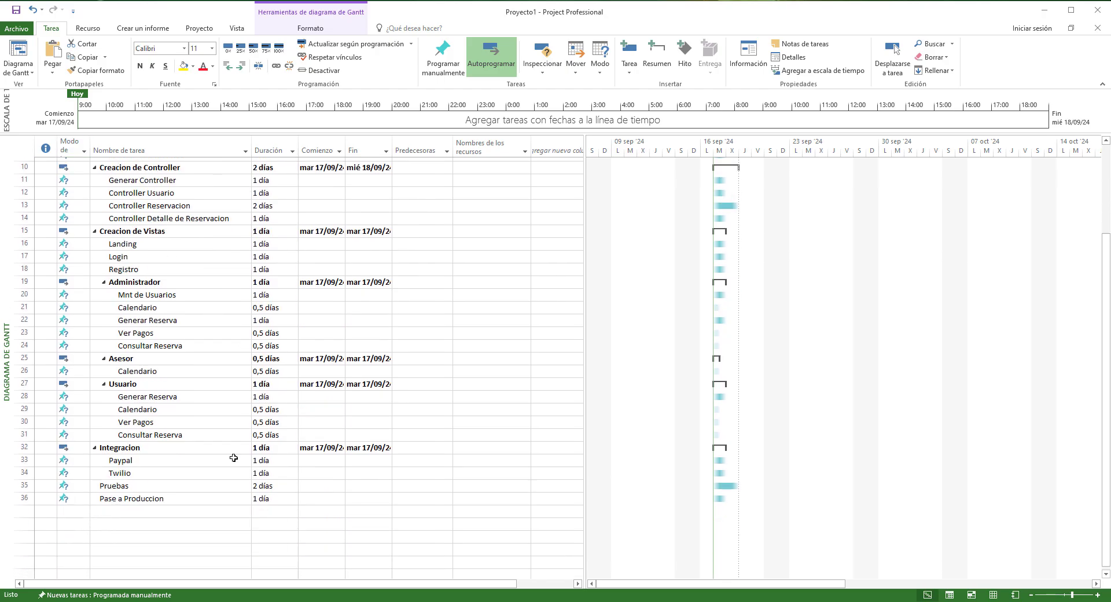
{"action": "scroll", "coordinate": [199, 337], "scroll_direction": "up", "scroll_amount": 3}
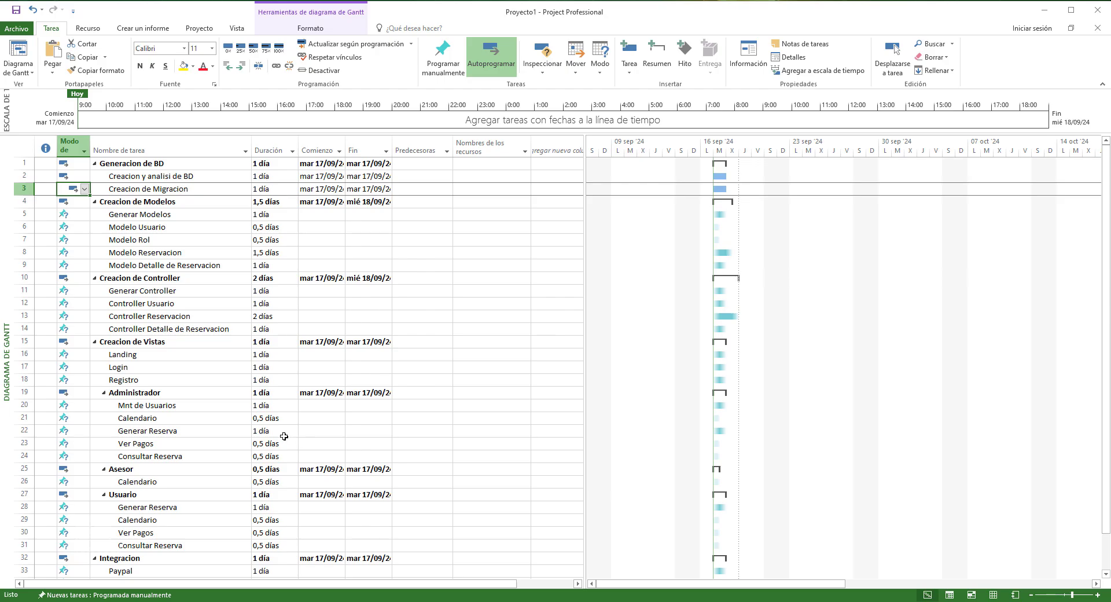
Auto-schedule Generar Modelos and its Modelo Usuario, Rol, Reservacion and Detalle de Reservacion subtasks
{"action": "left_click", "coordinate": [80, 214]}
{"action": "left_click", "coordinate": [85, 214]}
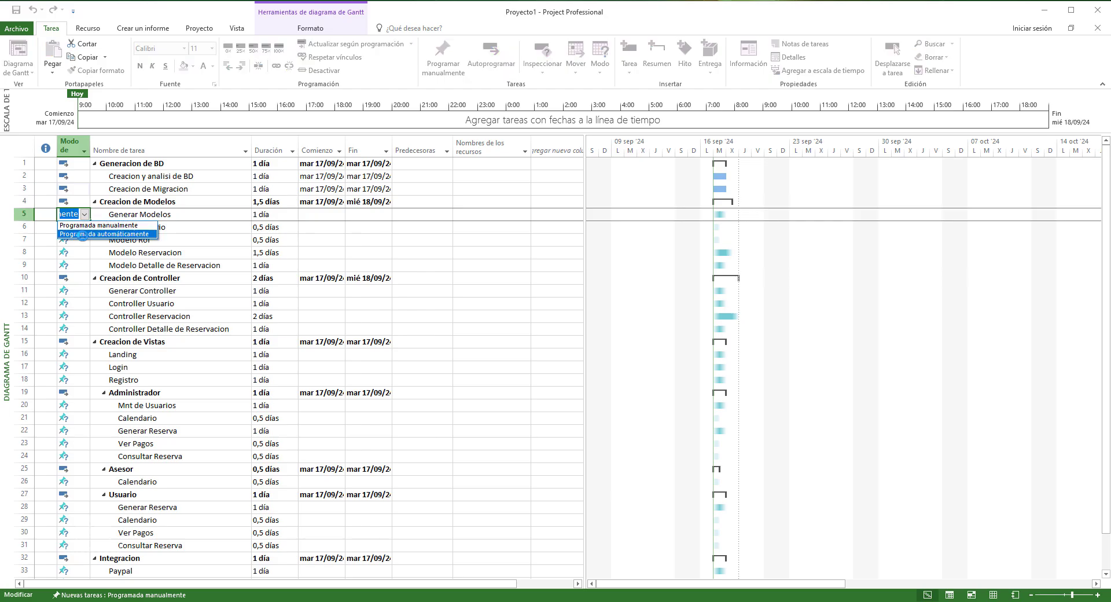
{"action": "left_click", "coordinate": [88, 236]}
{"action": "left_click", "coordinate": [85, 228]}
{"action": "left_click", "coordinate": [87, 247]}
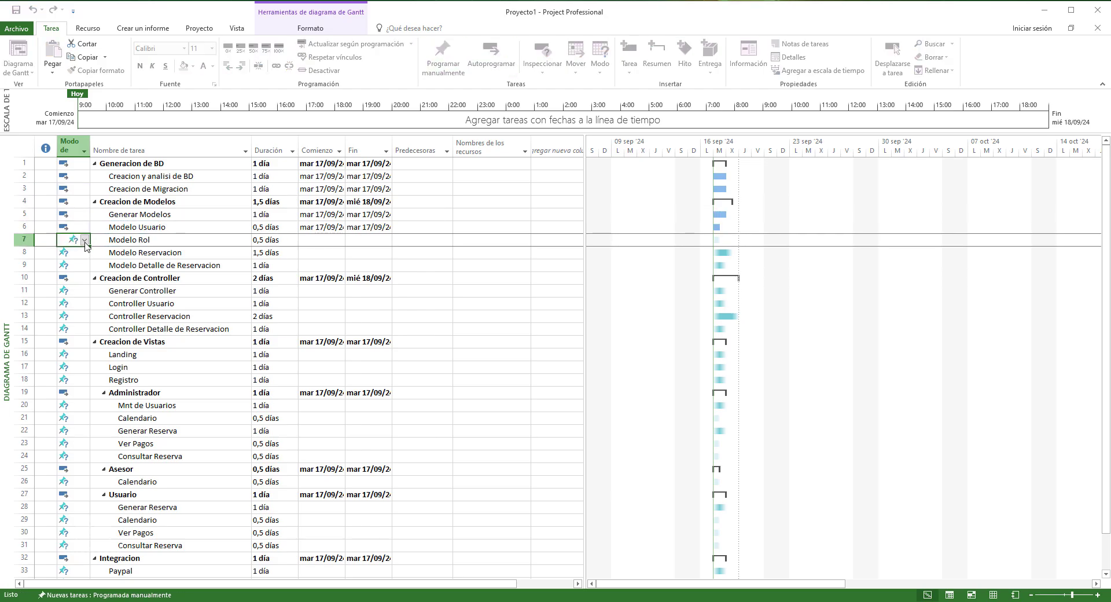
{"action": "left_click", "coordinate": [84, 240]}
{"action": "left_click", "coordinate": [85, 259]}
{"action": "left_click", "coordinate": [85, 252]}
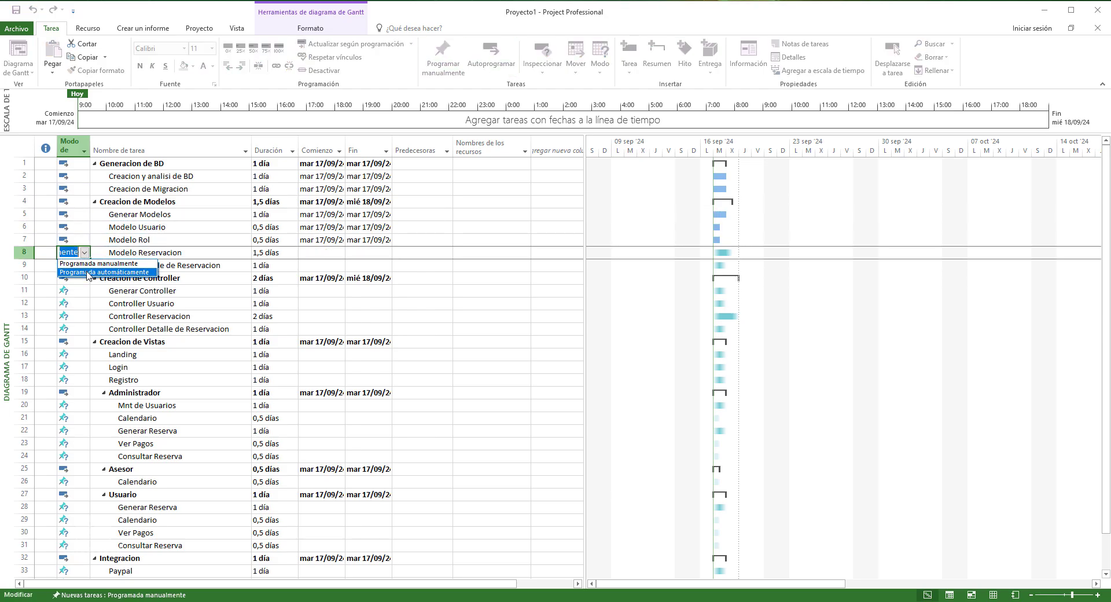
{"action": "left_click", "coordinate": [84, 272]}
{"action": "left_click", "coordinate": [85, 265]}
{"action": "left_click", "coordinate": [87, 284]}
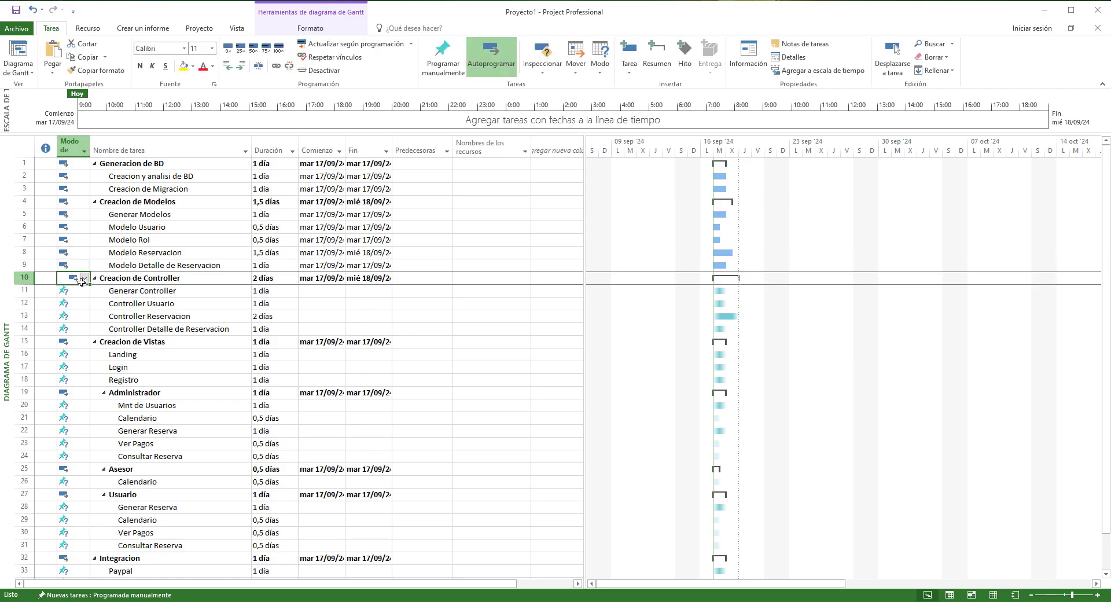
Auto-schedule Generar Controller and its Controller Usuario, Reservacion and Detalle de Reservacion subtasks
{"action": "left_click", "coordinate": [82, 292]}
{"action": "left_click", "coordinate": [84, 290]}
{"action": "left_click", "coordinate": [87, 310]}
{"action": "left_click", "coordinate": [84, 303]}
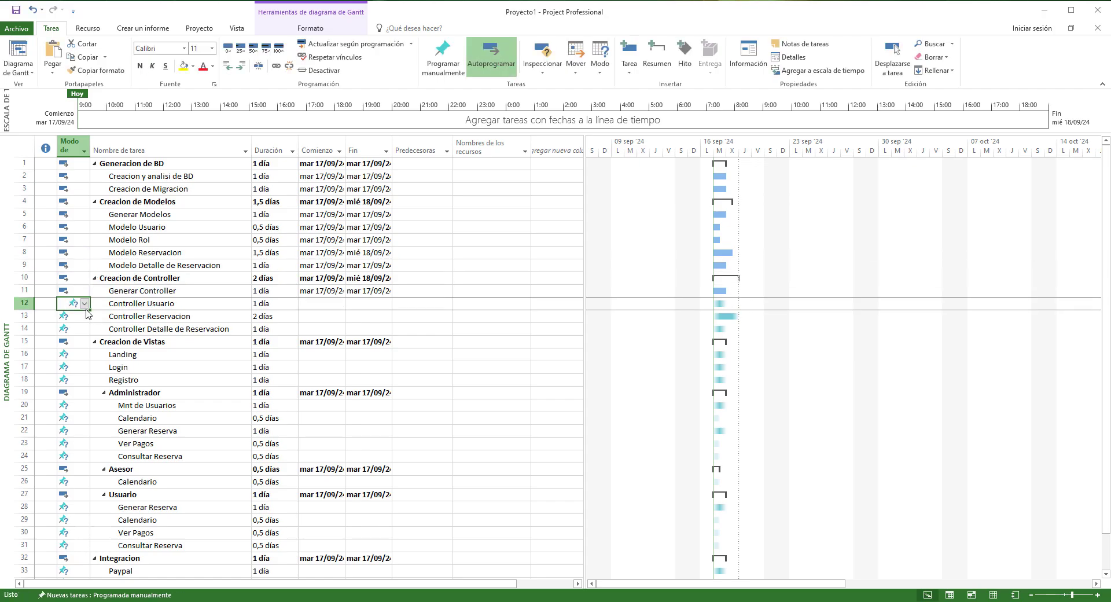
{"action": "left_click", "coordinate": [84, 303]}
{"action": "left_click", "coordinate": [87, 323]}
{"action": "left_click", "coordinate": [84, 316]}
{"action": "left_click", "coordinate": [85, 316]}
{"action": "left_click", "coordinate": [84, 316]}
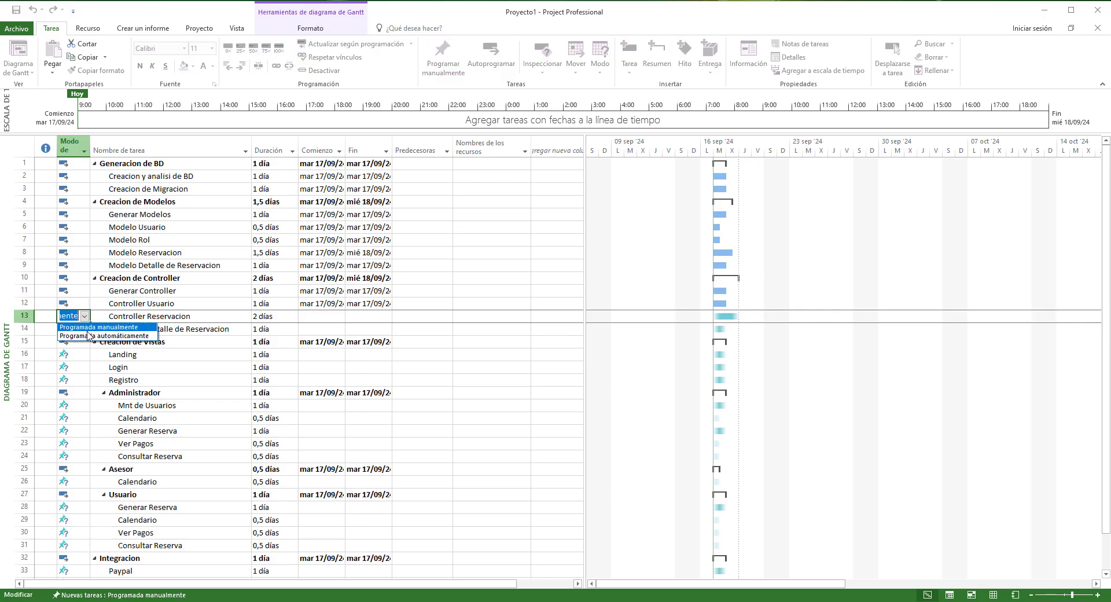
{"action": "left_click", "coordinate": [87, 334]}
{"action": "left_click", "coordinate": [87, 329]}
{"action": "left_click", "coordinate": [85, 328]}
{"action": "left_click", "coordinate": [86, 347]}
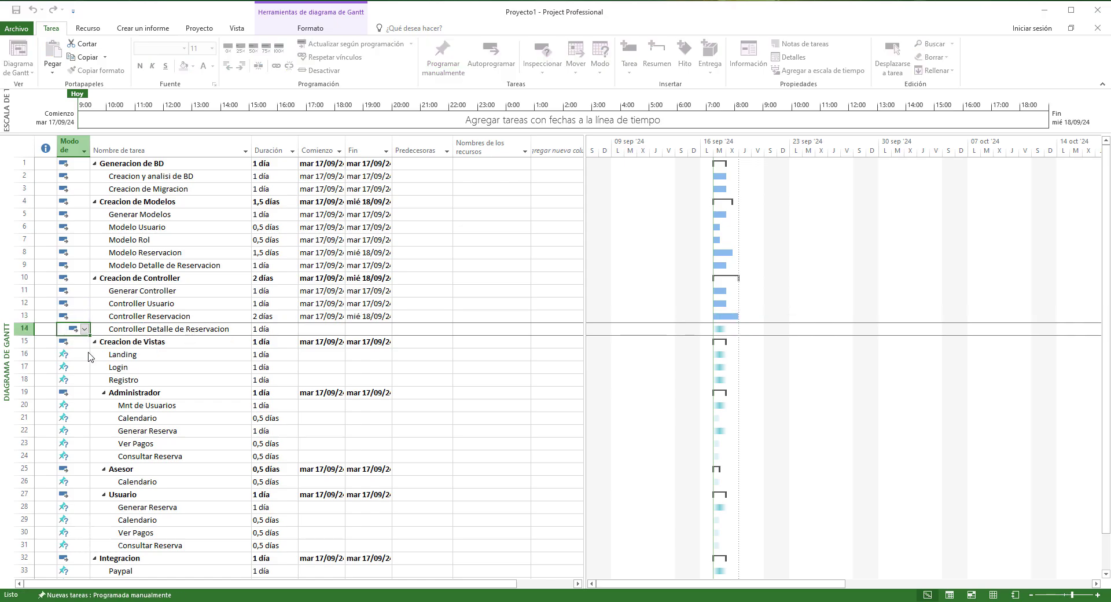
Make the Landing, Login and Registro tasks automatically scheduled
{"action": "left_click", "coordinate": [84, 354]}
{"action": "left_click", "coordinate": [85, 354]}
{"action": "left_click", "coordinate": [84, 370]}
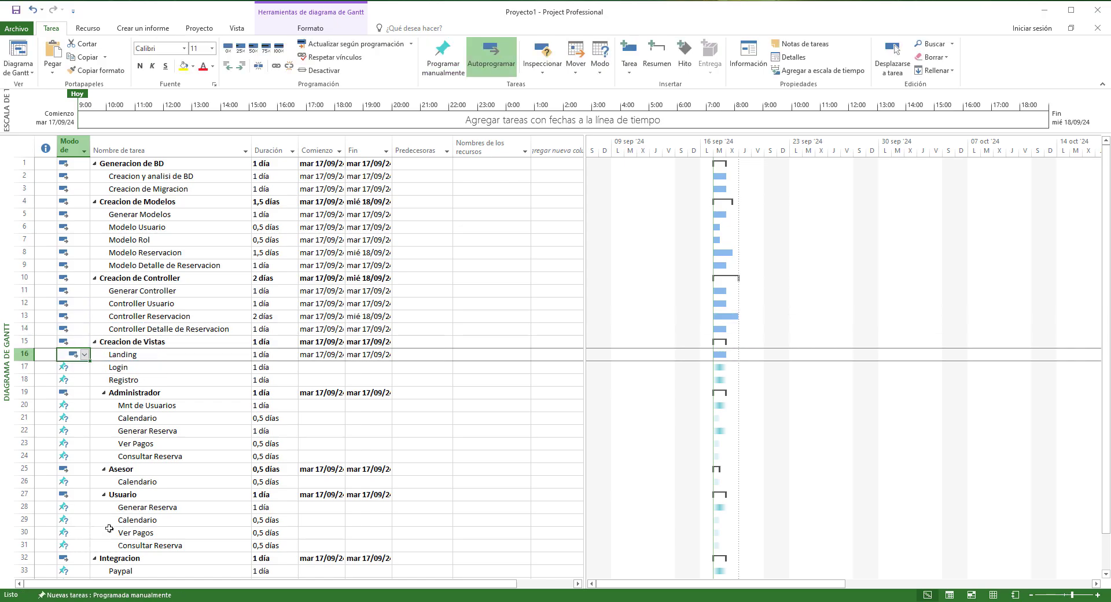
{"action": "left_click", "coordinate": [84, 368]}
{"action": "left_click", "coordinate": [85, 366]}
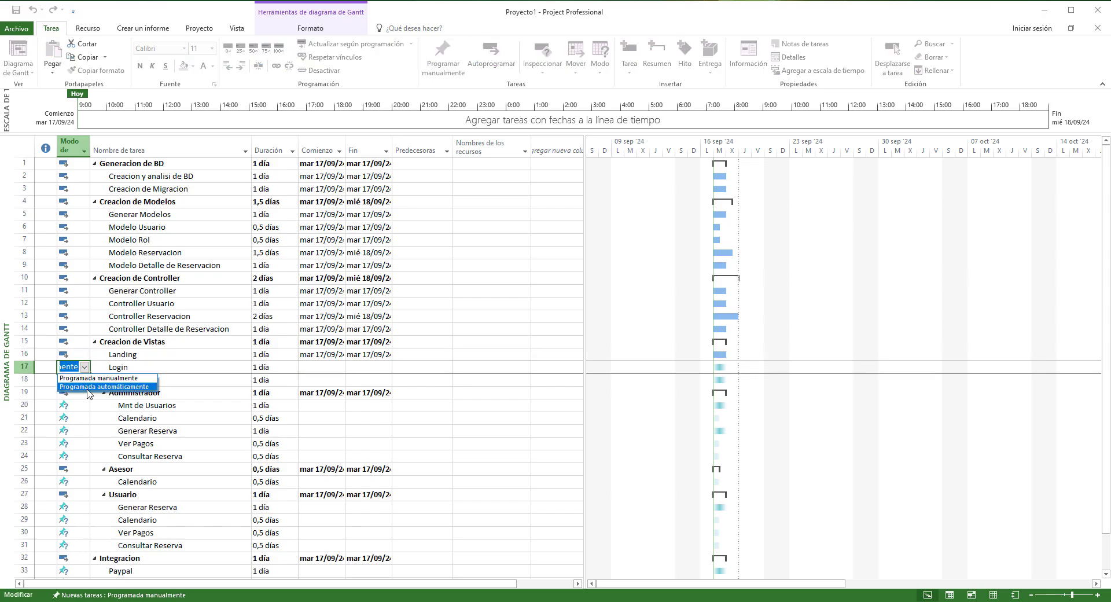
{"action": "left_click", "coordinate": [89, 386]}
{"action": "left_click", "coordinate": [84, 379]}
{"action": "left_click", "coordinate": [85, 380]}
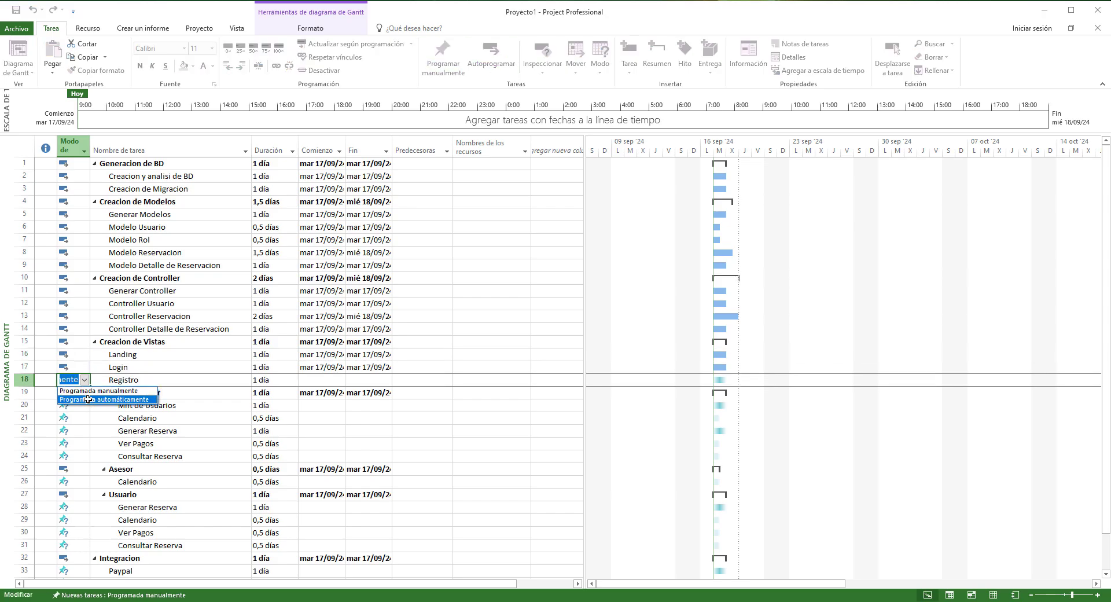
{"action": "left_click", "coordinate": [88, 399]}
Make Mnt de Usuarios, Calendario (row 21) and Generar Reserva (row 22) automatically scheduled
{"action": "left_click", "coordinate": [85, 405]}
{"action": "left_click", "coordinate": [88, 425]}
{"action": "left_click", "coordinate": [84, 417]}
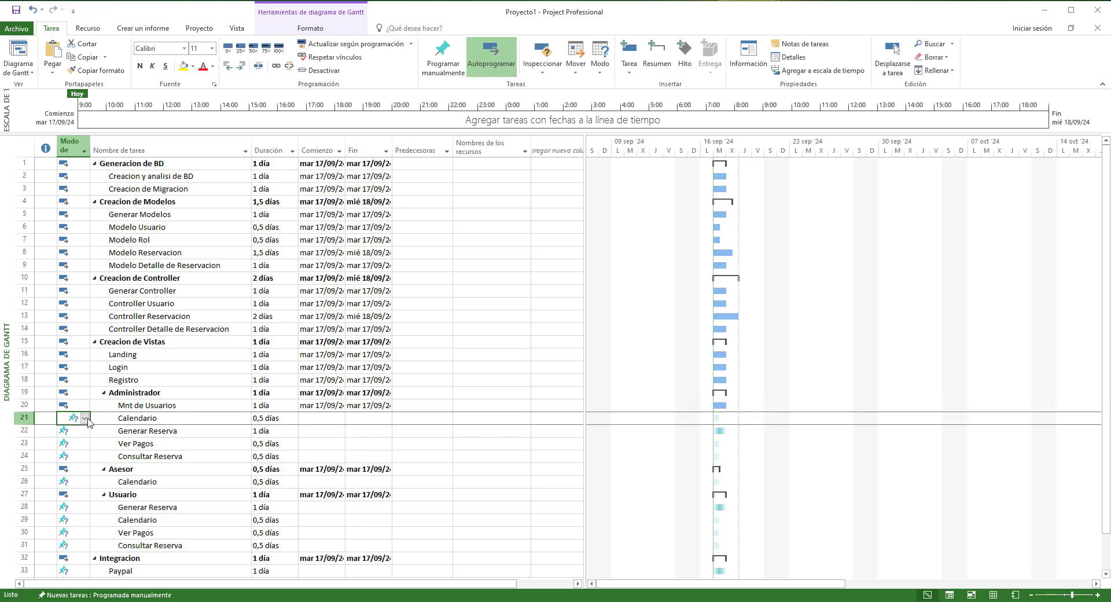
{"action": "left_click", "coordinate": [84, 418]}
{"action": "left_click", "coordinate": [88, 437]}
{"action": "left_click", "coordinate": [85, 430]}
{"action": "left_click", "coordinate": [85, 431]}
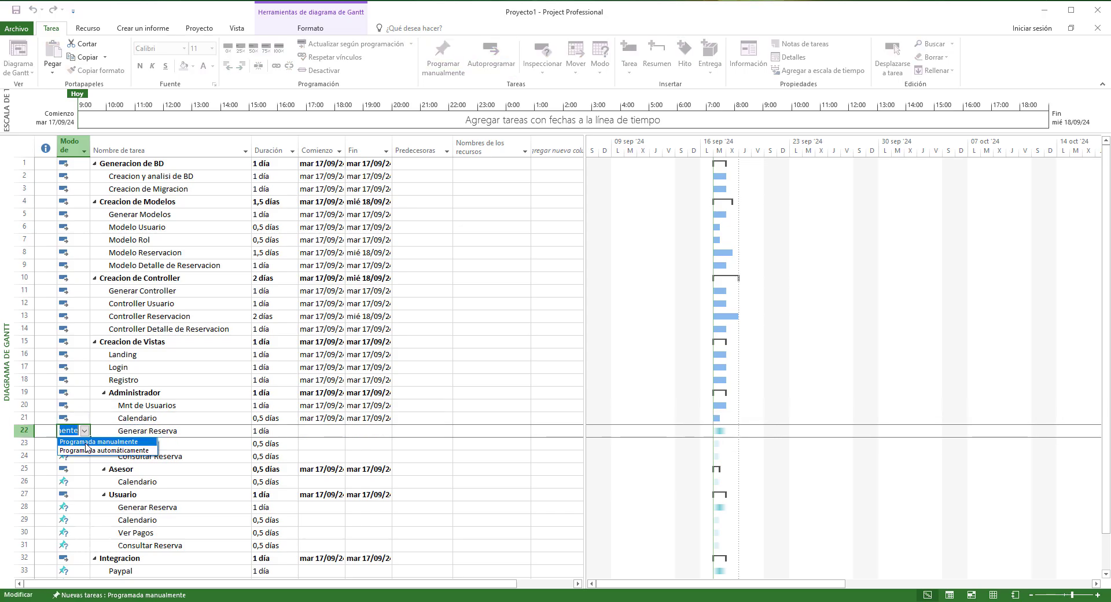
{"action": "left_click", "coordinate": [85, 450]}
Make Ver Pagos, Consultar Reserva and Asesor's Calendario (row 26) automatically scheduled
{"action": "left_click", "coordinate": [84, 444]}
{"action": "left_click", "coordinate": [84, 443]}
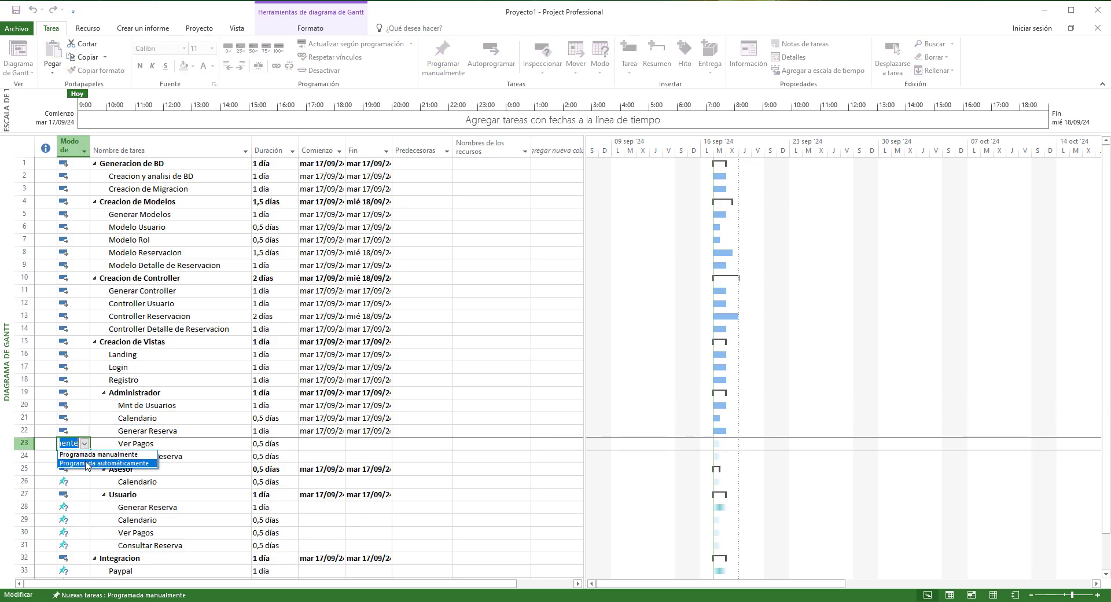
{"action": "left_click", "coordinate": [86, 463]}
{"action": "left_click", "coordinate": [85, 456]}
{"action": "left_click", "coordinate": [85, 456]}
{"action": "left_click", "coordinate": [87, 476]}
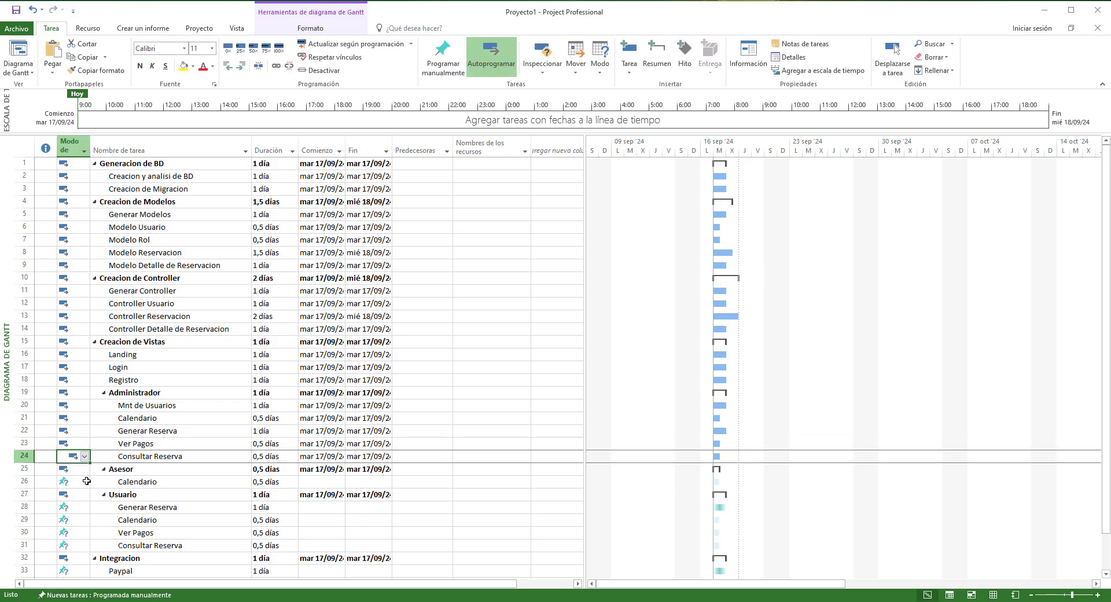
{"action": "left_click", "coordinate": [87, 481]}
{"action": "left_click", "coordinate": [85, 482]}
{"action": "left_click", "coordinate": [86, 501]}
Auto-schedule Usuario's Generar Reserva, Calendario, Ver Pagos and Consultar Reserva (rows 28–31)
{"action": "left_click", "coordinate": [85, 511]}
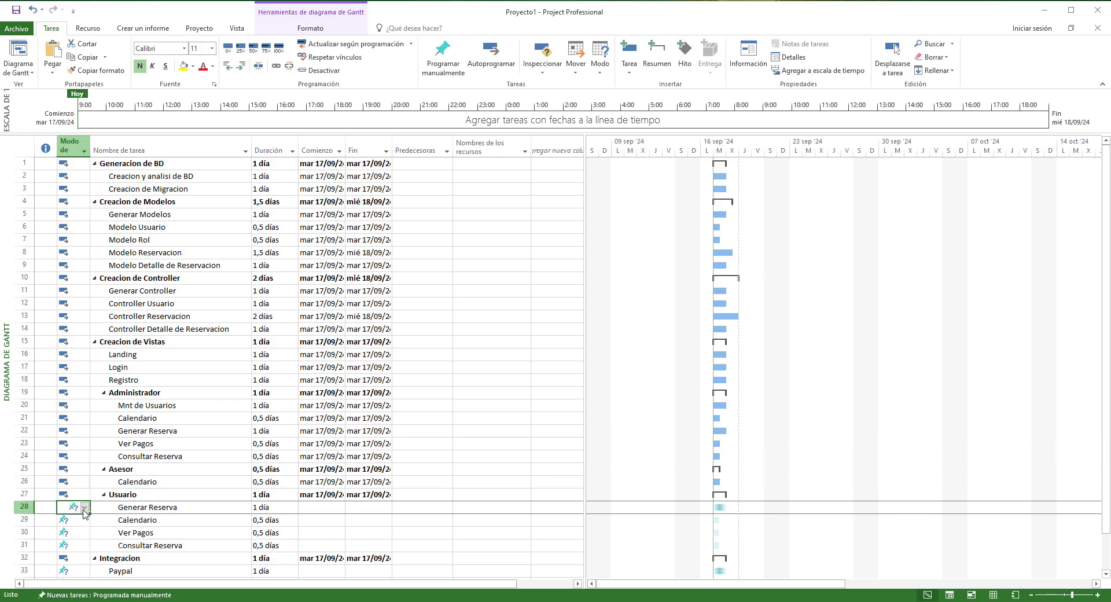
{"action": "left_click", "coordinate": [84, 507]}
{"action": "left_click", "coordinate": [83, 526]}
{"action": "left_click", "coordinate": [84, 520]}
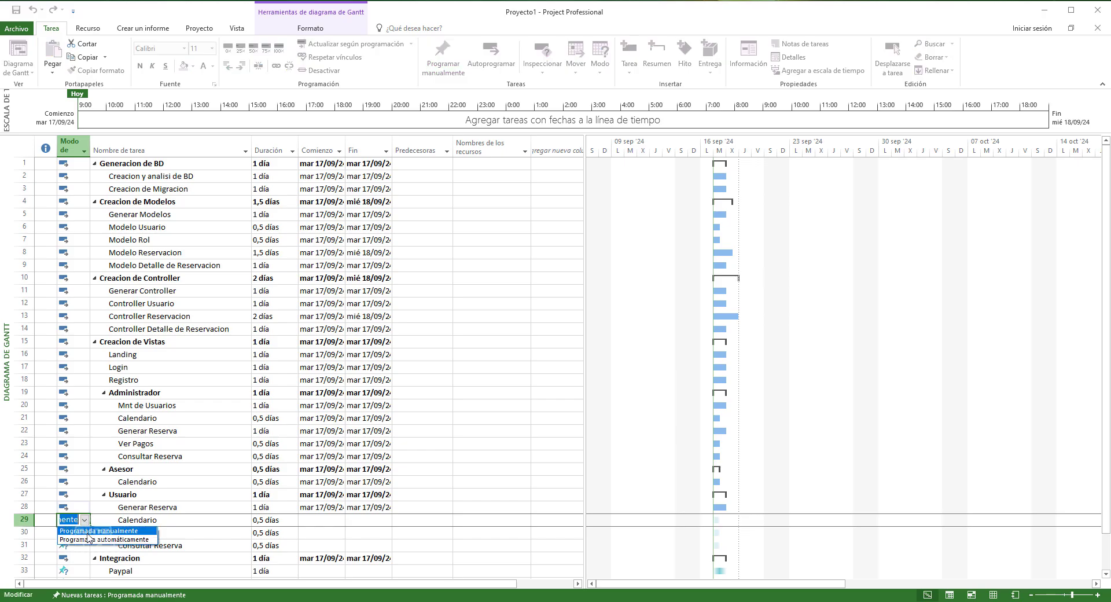
{"action": "left_click", "coordinate": [86, 539]}
{"action": "left_click", "coordinate": [84, 532]}
{"action": "left_click", "coordinate": [85, 545]}
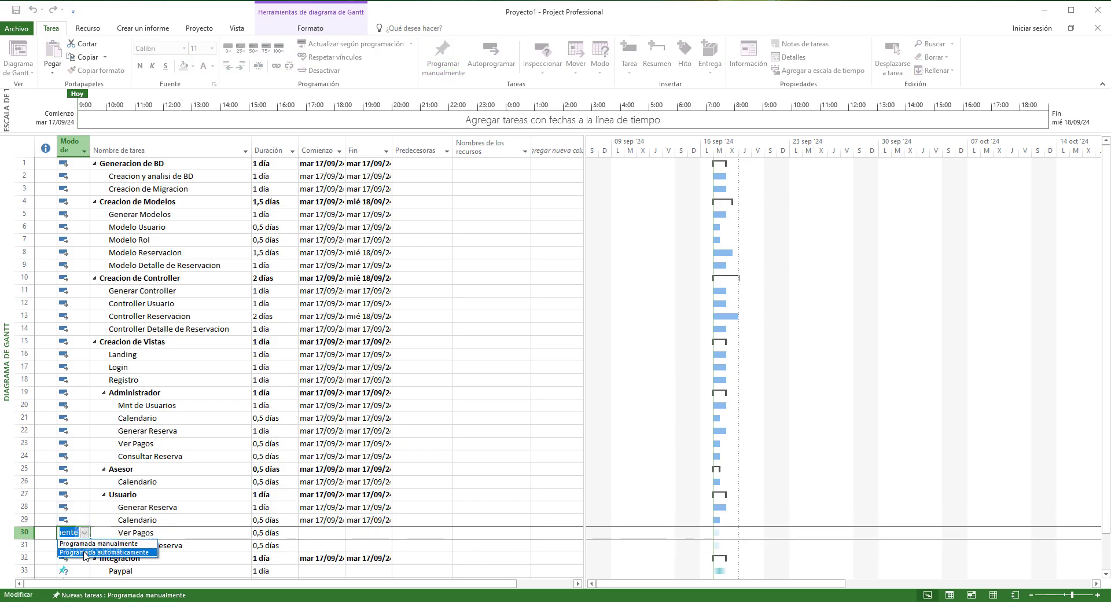
{"action": "scroll", "coordinate": [86, 521], "scroll_direction": "down", "scroll_amount": 1}
{"action": "left_click", "coordinate": [87, 508]}
{"action": "left_click", "coordinate": [85, 507]}
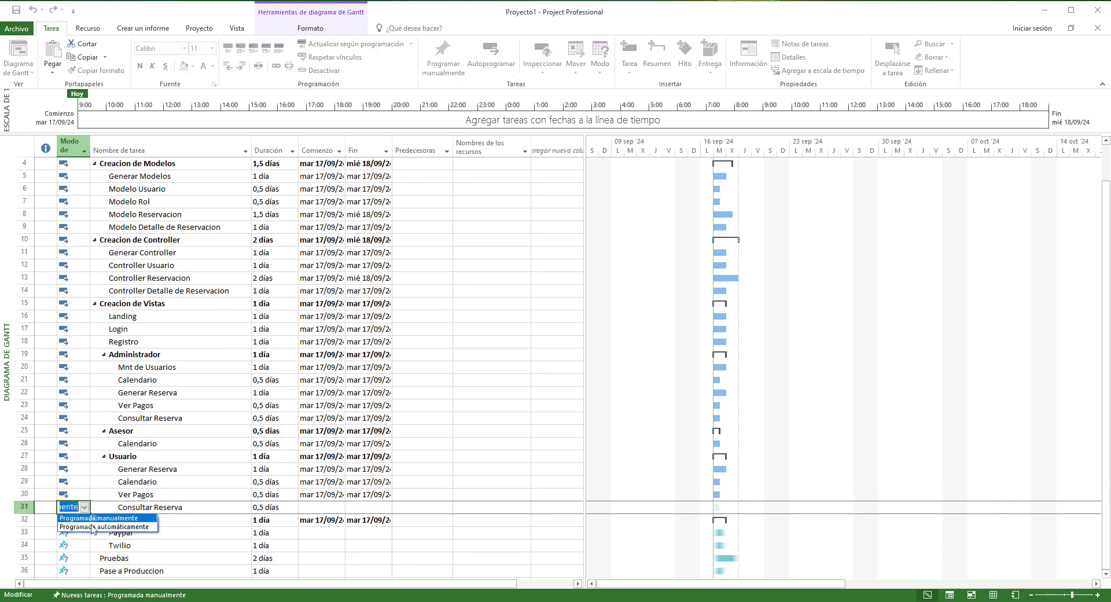
Make the Paypal and Twilio integration tasks automatically scheduled
{"action": "left_click", "coordinate": [87, 527]}
{"action": "left_click", "coordinate": [84, 533]}
{"action": "left_click", "coordinate": [84, 532]}
{"action": "left_click", "coordinate": [86, 552]}
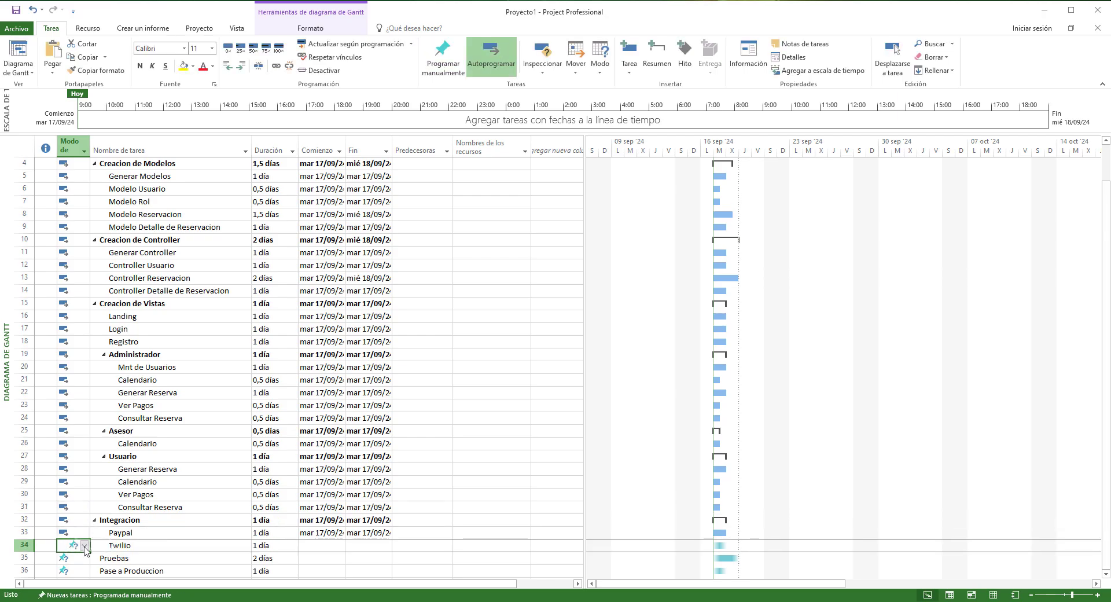
{"action": "left_click", "coordinate": [84, 545]}
{"action": "left_click", "coordinate": [84, 545]}
{"action": "left_click", "coordinate": [87, 565]}
Make Pruebas and Pase a Produccion automatically scheduled
{"action": "scroll", "coordinate": [125, 528], "scroll_direction": "down", "scroll_amount": 2}
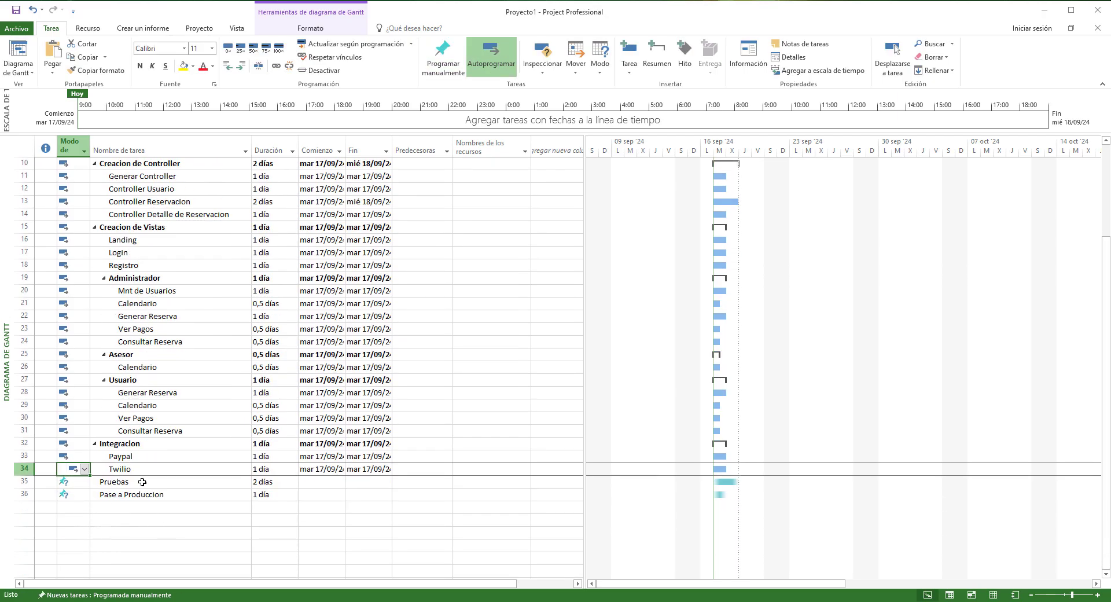
{"action": "left_click", "coordinate": [82, 486]}
{"action": "left_click", "coordinate": [85, 481]}
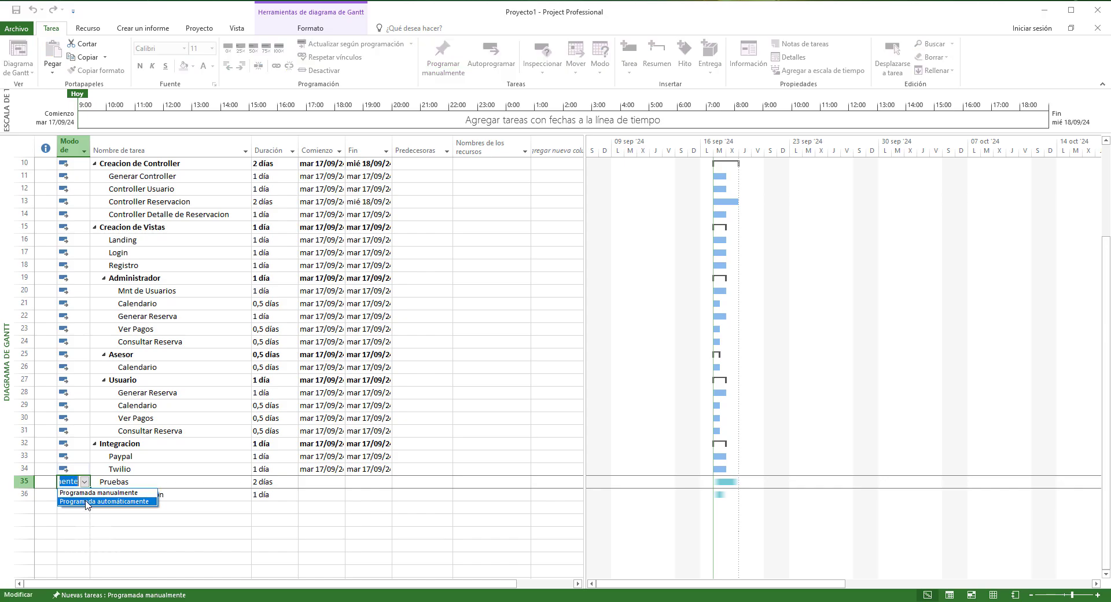
{"action": "left_click", "coordinate": [86, 506]}
{"action": "left_click", "coordinate": [86, 495]}
{"action": "left_click", "coordinate": [86, 495]}
{"action": "left_click", "coordinate": [87, 506]}
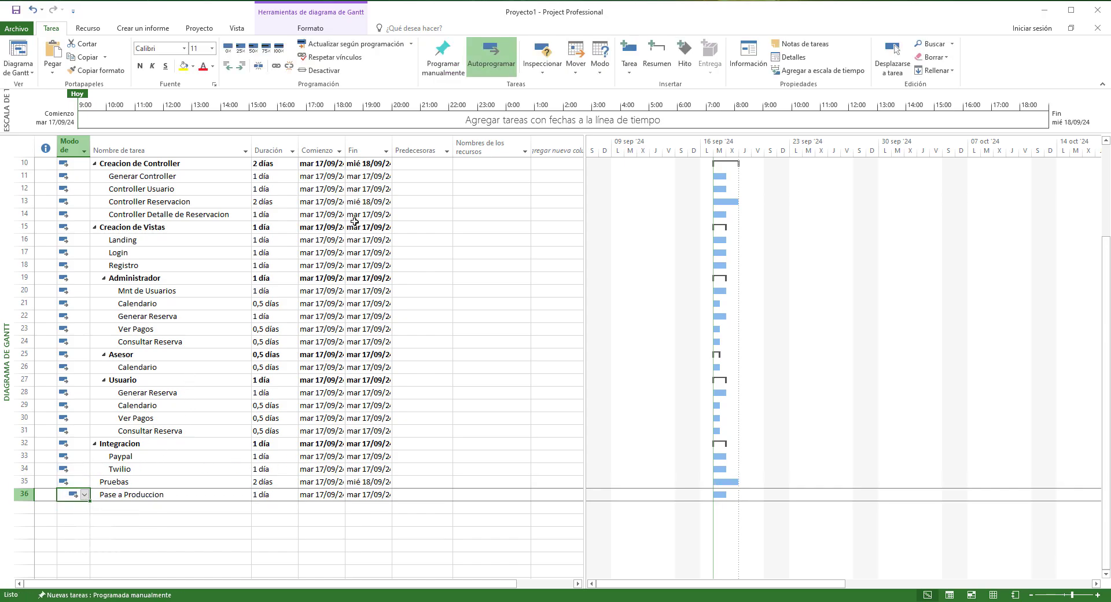
Widen the Comienzo and Fin columns so full dates like mar 17/09/24 show
{"action": "left_click_drag", "start_coordinate": [345, 149], "coordinate": [413, 143]}
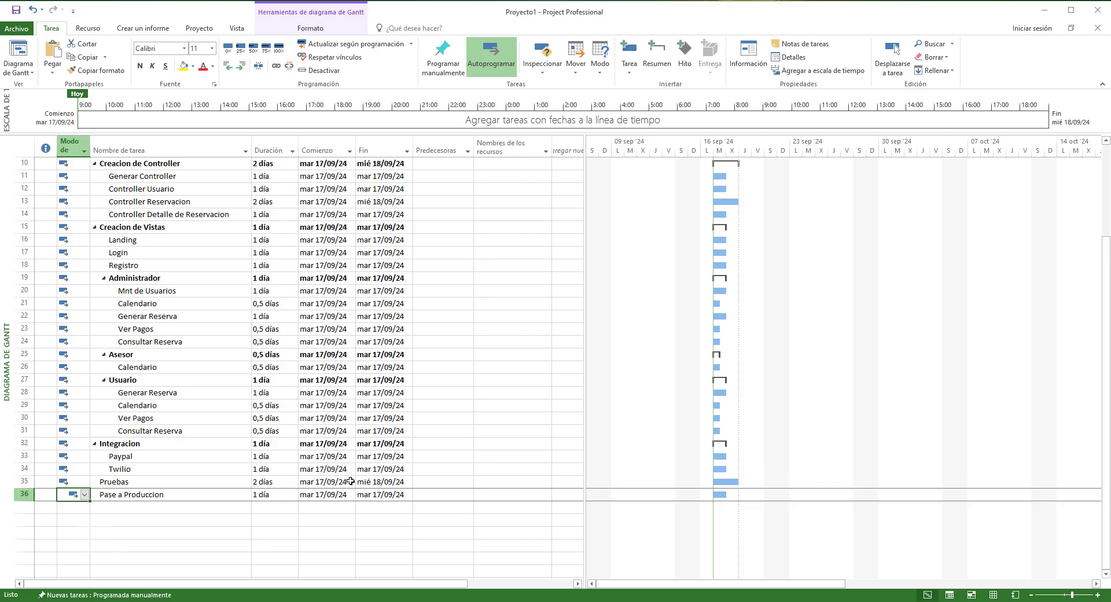
{"action": "left_click_drag", "start_coordinate": [154, 481], "coordinate": [418, 493]}
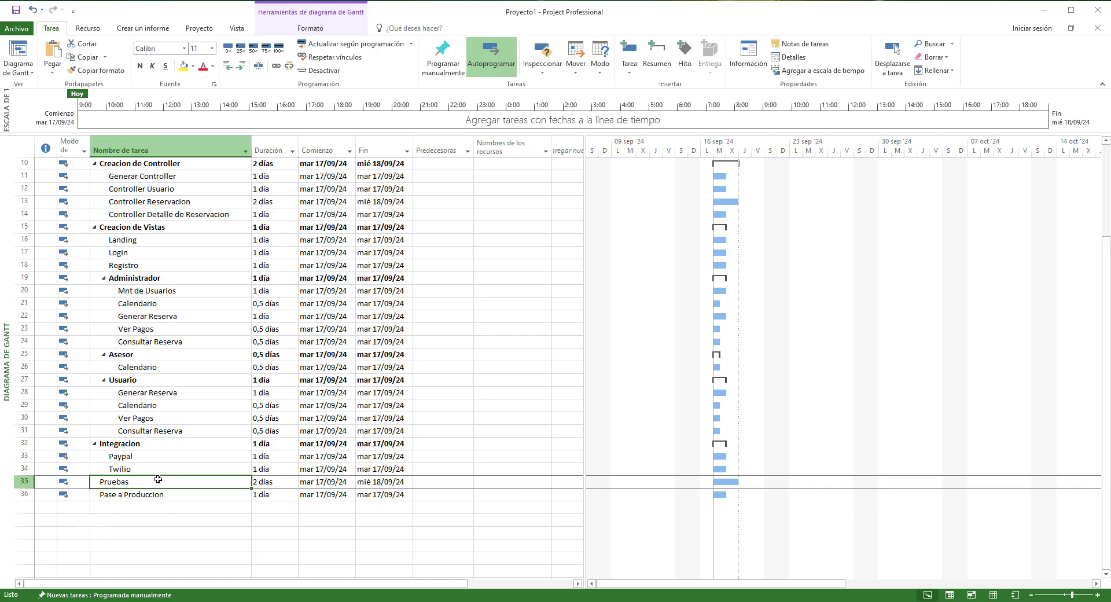
{"action": "left_click", "coordinate": [385, 470]}
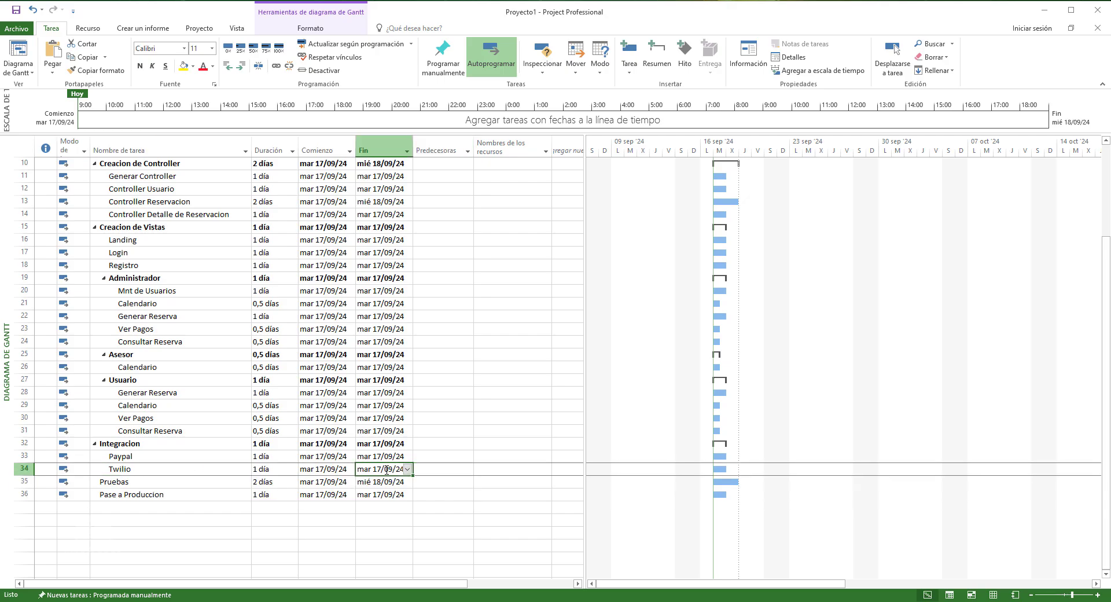
{"action": "left_click_drag", "start_coordinate": [168, 483], "coordinate": [413, 504]}
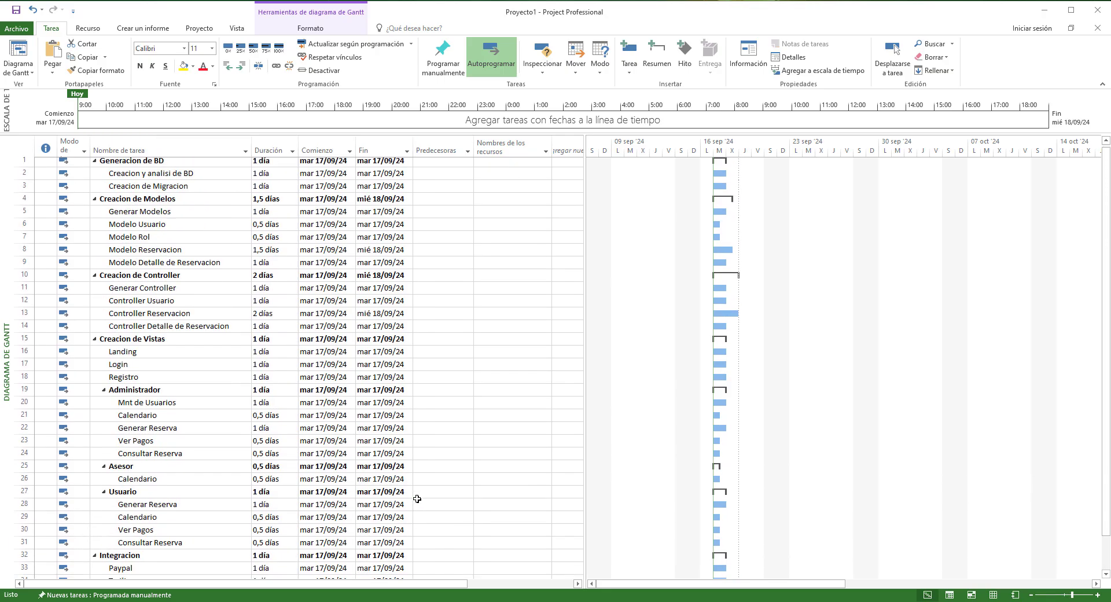
{"action": "scroll", "coordinate": [418, 499], "scroll_direction": "up", "scroll_amount": 3}
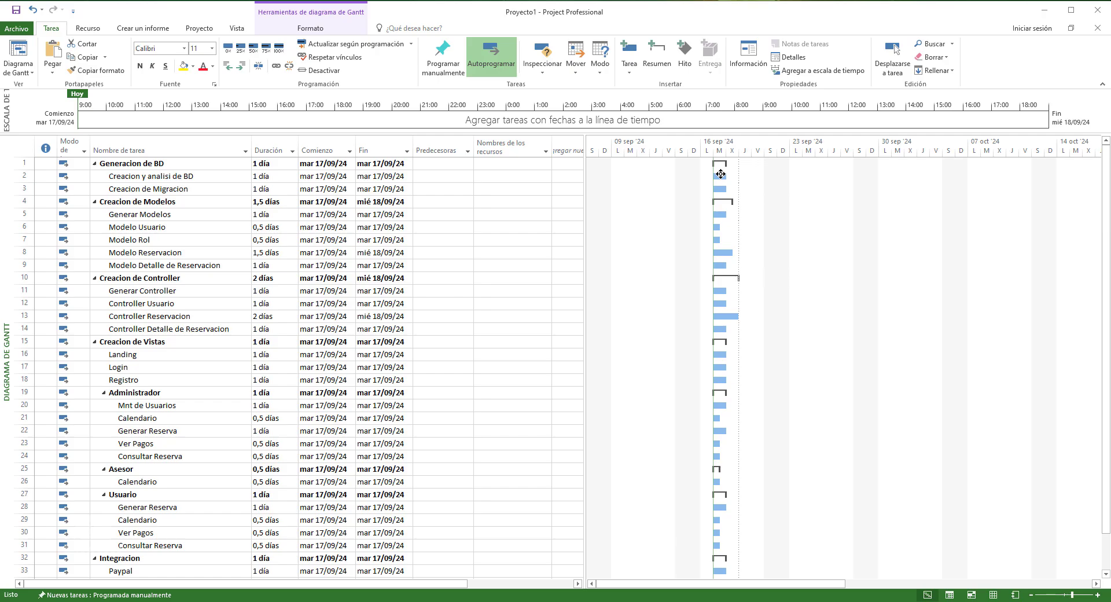
Link Creacion de Migracion, Generar Modelos, the Modelo tasks and Controller tasks in sequence
{"action": "left_click_drag", "start_coordinate": [720, 173], "coordinate": [722, 176]}
{"action": "left_click_drag", "start_coordinate": [720, 176], "coordinate": [720, 189]}
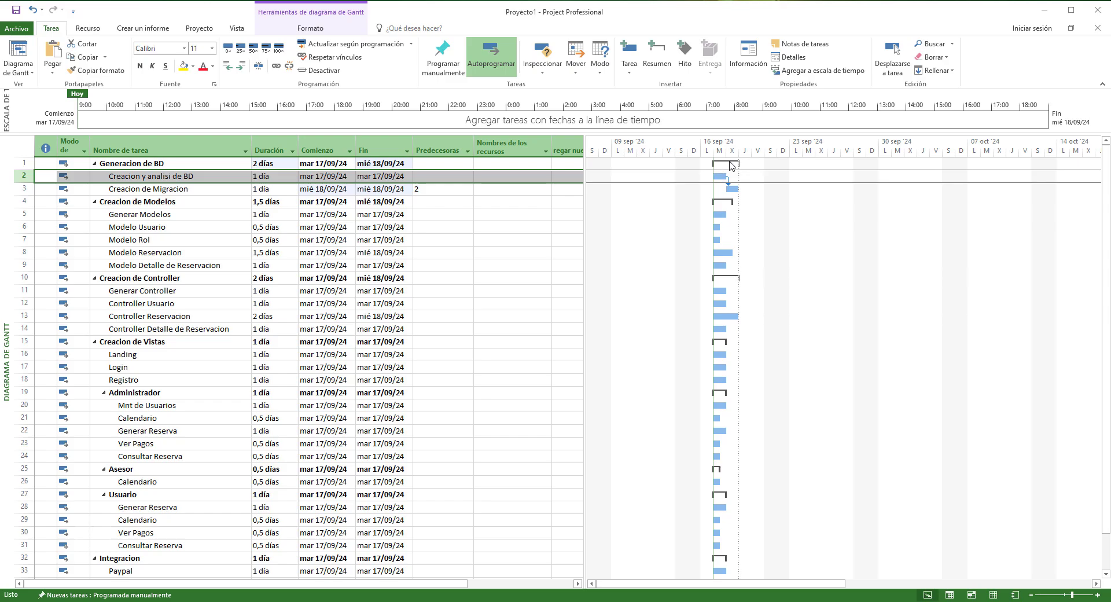
{"action": "mouse_move", "coordinate": [734, 190]}
{"action": "left_mouse_down"}
{"action": "mouse_move", "coordinate": [718, 227]}
{"action": "mouse_move", "coordinate": [741, 240]}
{"action": "mouse_move", "coordinate": [721, 253]}
{"action": "left_mouse_up"}
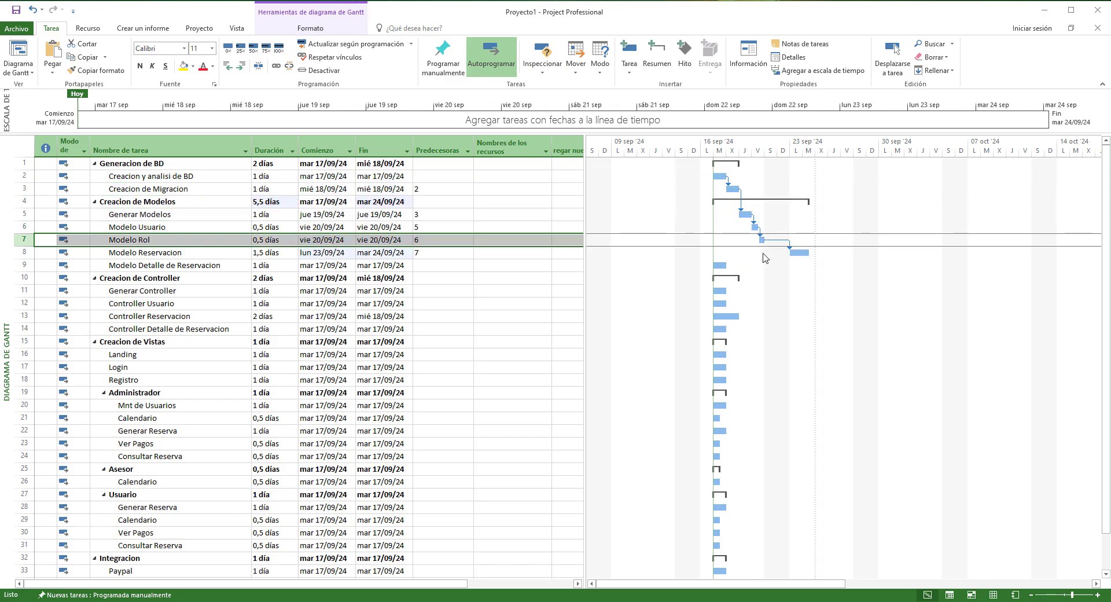
{"action": "left_click_drag", "start_coordinate": [800, 253], "coordinate": [721, 266]}
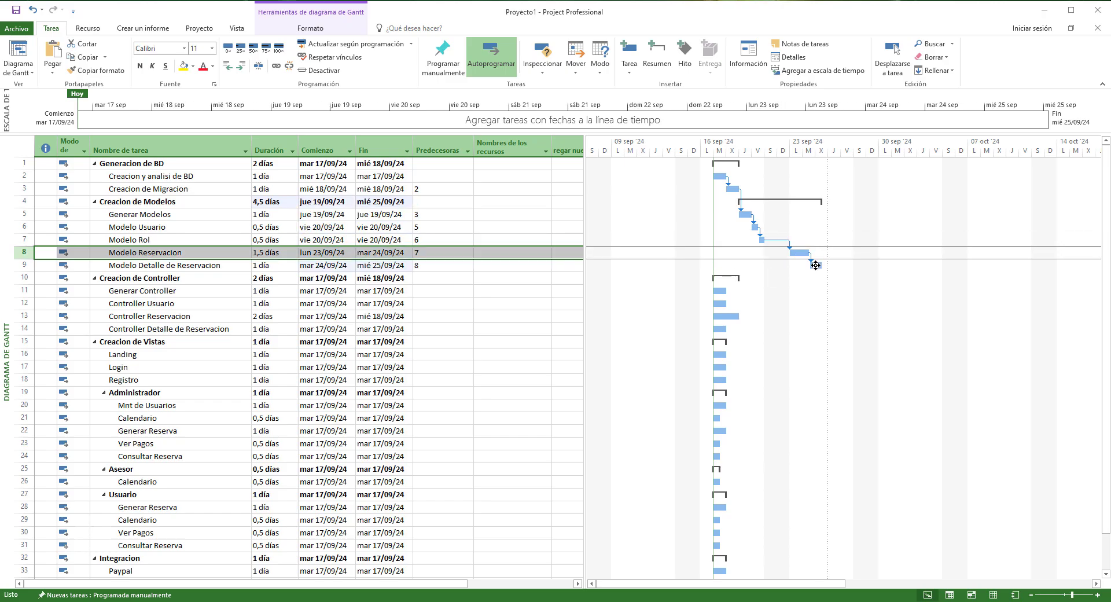
{"action": "mouse_move", "coordinate": [815, 265]}
{"action": "left_mouse_down"}
{"action": "mouse_move", "coordinate": [809, 292]}
{"action": "mouse_move", "coordinate": [721, 303]}
{"action": "left_mouse_up"}
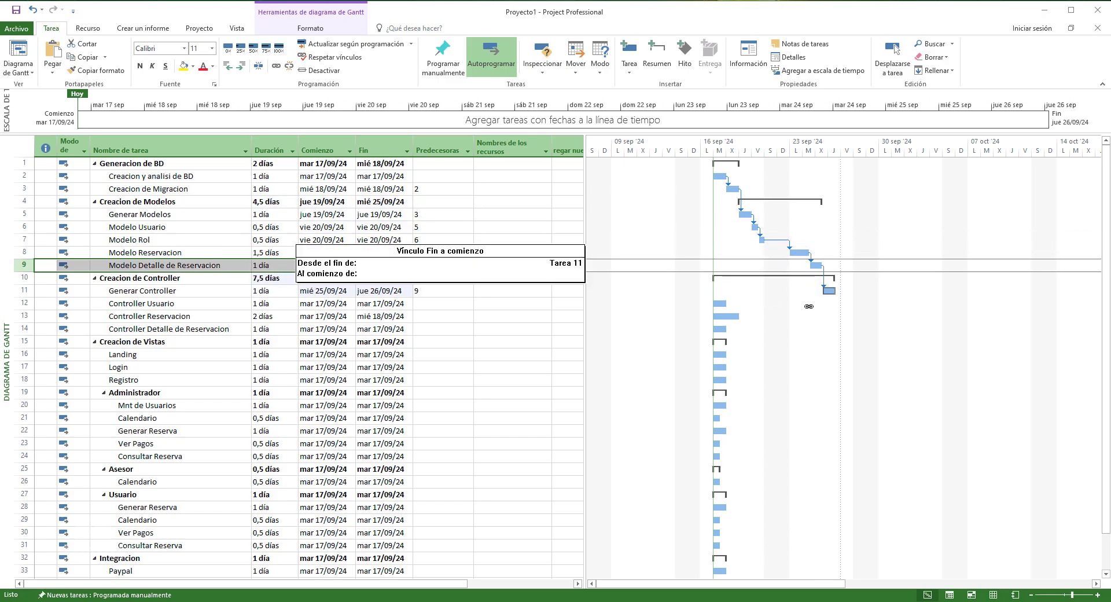
{"action": "mouse_move", "coordinate": [842, 304]}
{"action": "left_mouse_down"}
{"action": "mouse_move", "coordinate": [760, 326]}
{"action": "mouse_move", "coordinate": [769, 331]}
{"action": "left_mouse_up"}
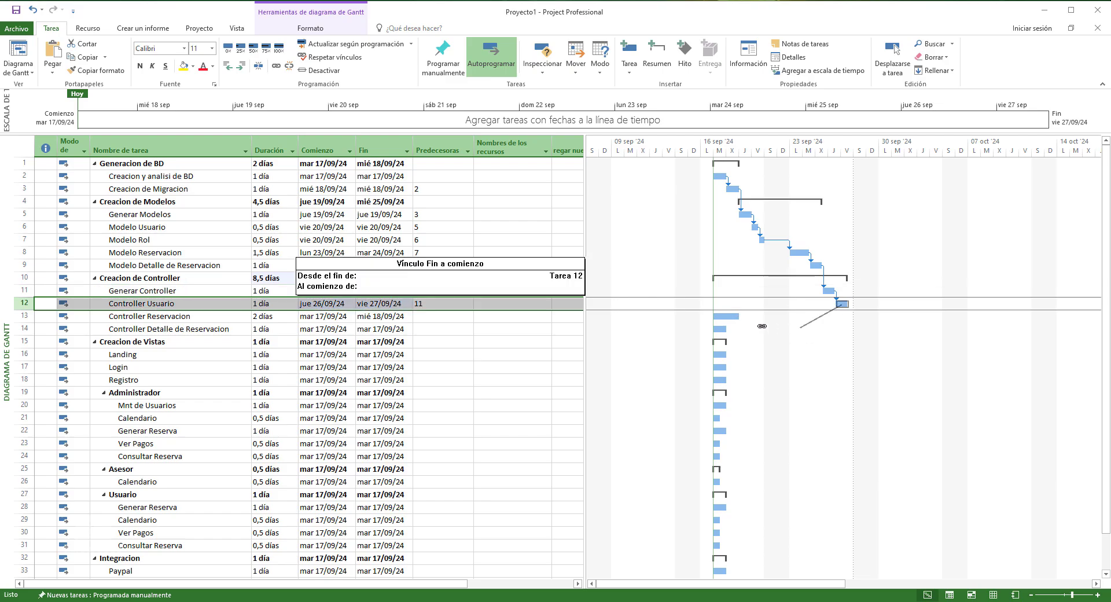
{"action": "left_click_drag", "start_coordinate": [842, 305], "coordinate": [726, 317]}
{"action": "left_click_drag", "start_coordinate": [880, 317], "coordinate": [720, 329]}
Chain Landing, Login, Registro, Mnt de Usuarios, Calendario, Generar Reserva and Consultar Reserva tasks
{"action": "left_click_drag", "start_coordinate": [905, 329], "coordinate": [721, 354]}
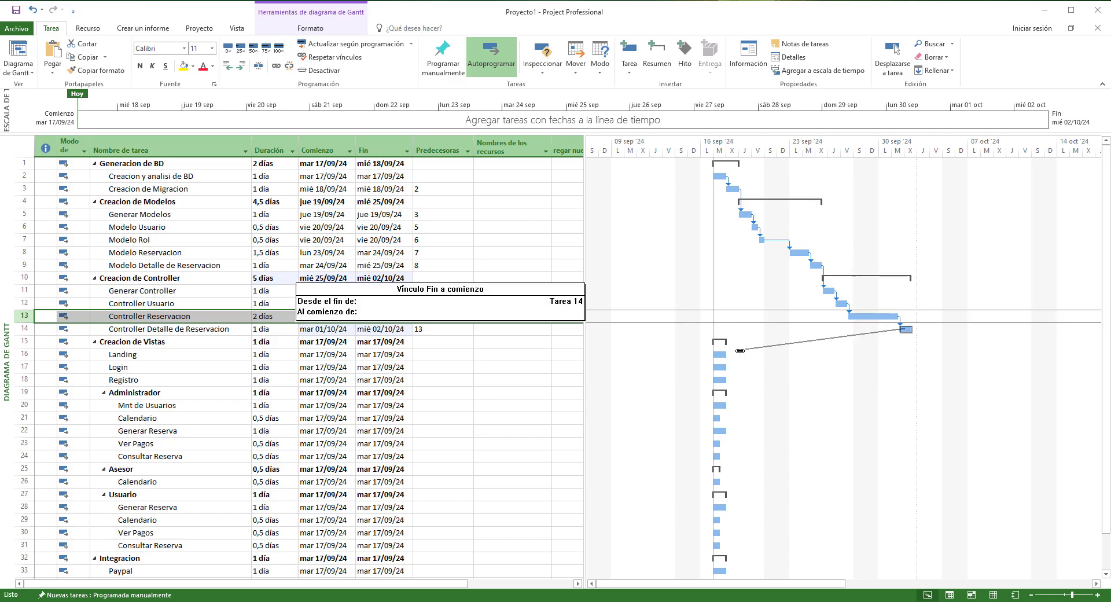
{"action": "left_click_drag", "start_coordinate": [917, 355], "coordinate": [721, 366]}
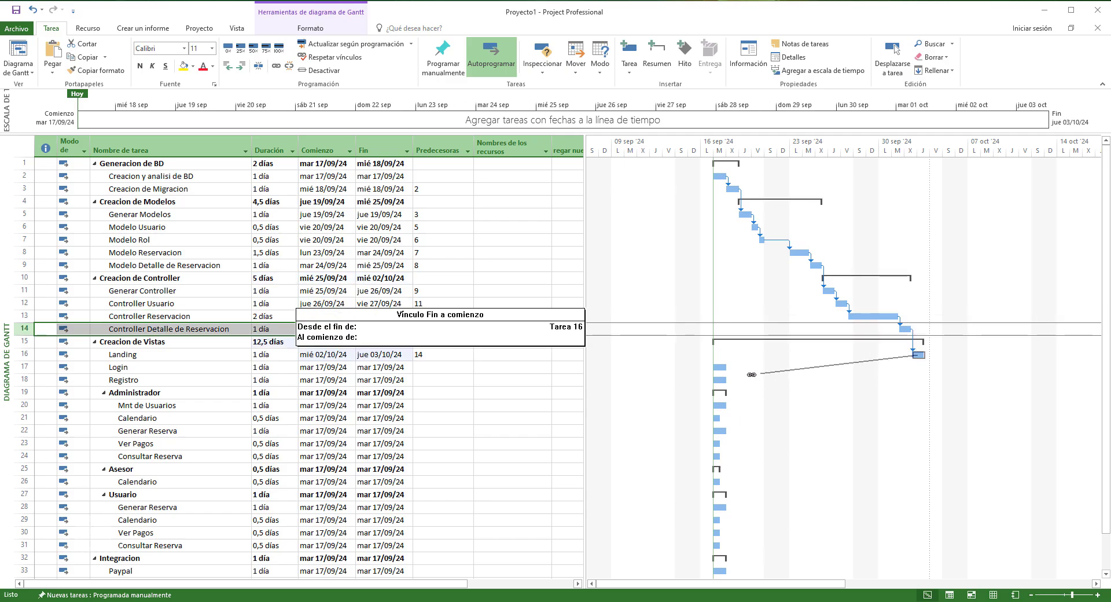
{"action": "left_click_drag", "start_coordinate": [930, 366], "coordinate": [720, 379]}
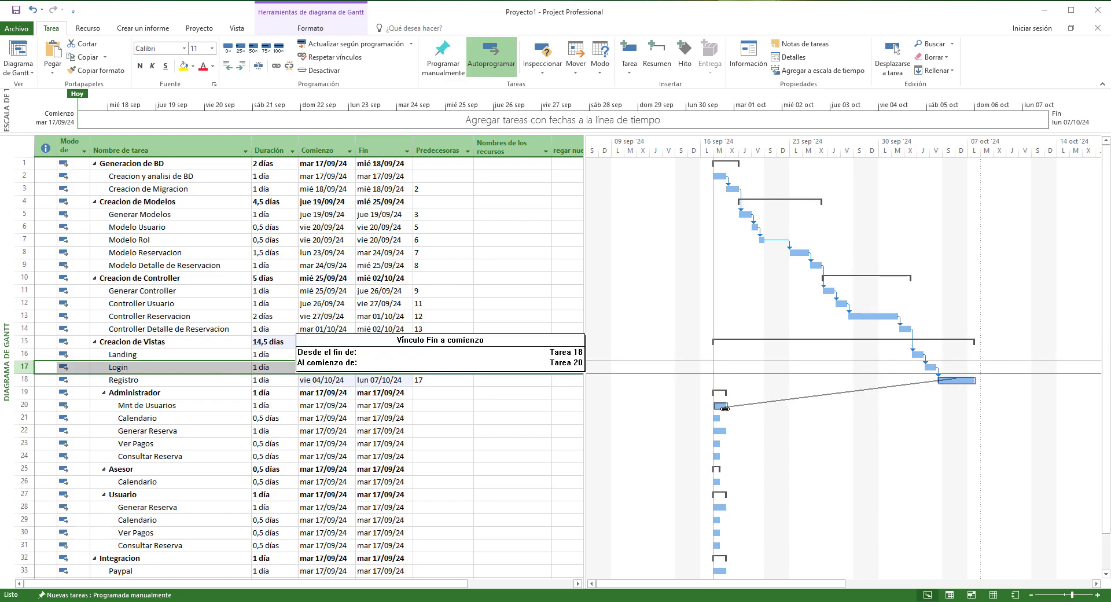
{"action": "left_click_drag", "start_coordinate": [956, 378], "coordinate": [720, 405]}
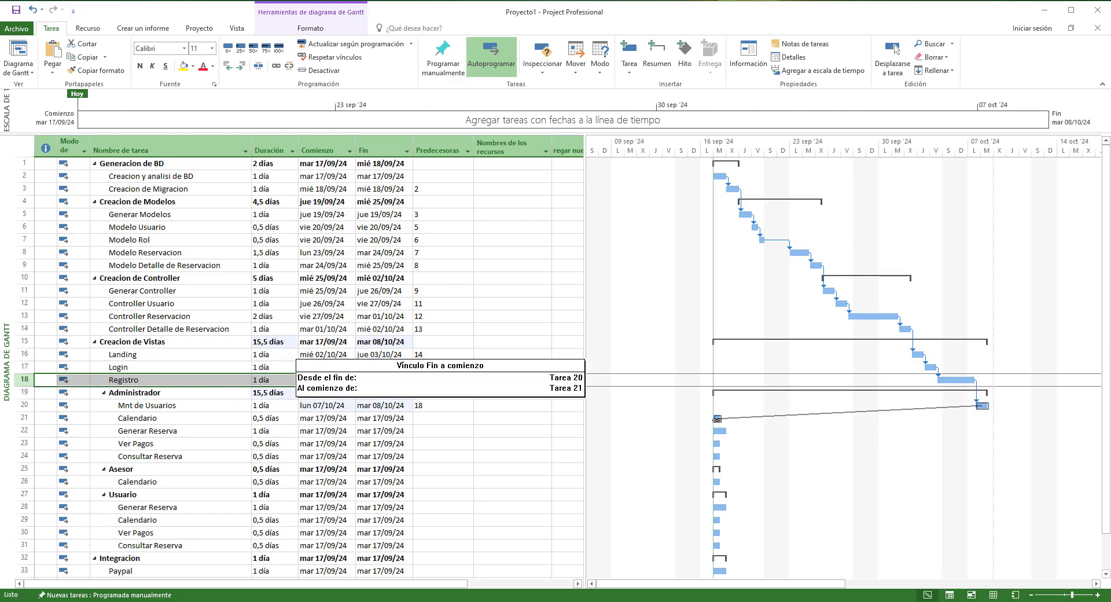
{"action": "left_click_drag", "start_coordinate": [983, 405], "coordinate": [718, 418]}
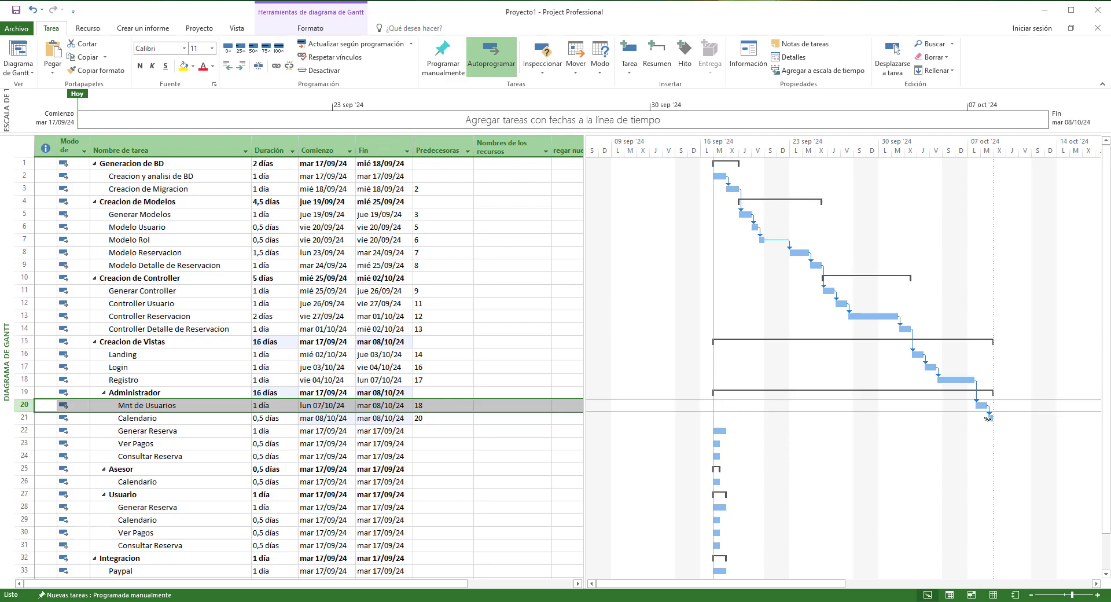
{"action": "mouse_move", "coordinate": [991, 418]}
{"action": "left_mouse_down"}
{"action": "mouse_move", "coordinate": [719, 431]}
{"action": "mouse_move", "coordinate": [859, 470]}
{"action": "mouse_move", "coordinate": [716, 443]}
{"action": "left_mouse_up"}
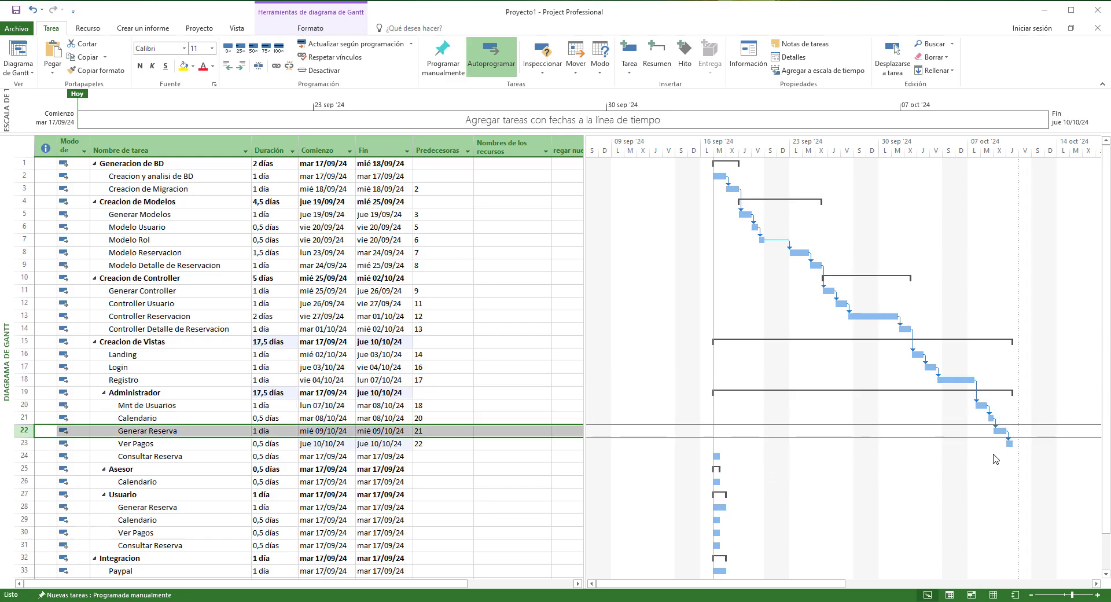
{"action": "left_click_drag", "start_coordinate": [1009, 443], "coordinate": [717, 456]}
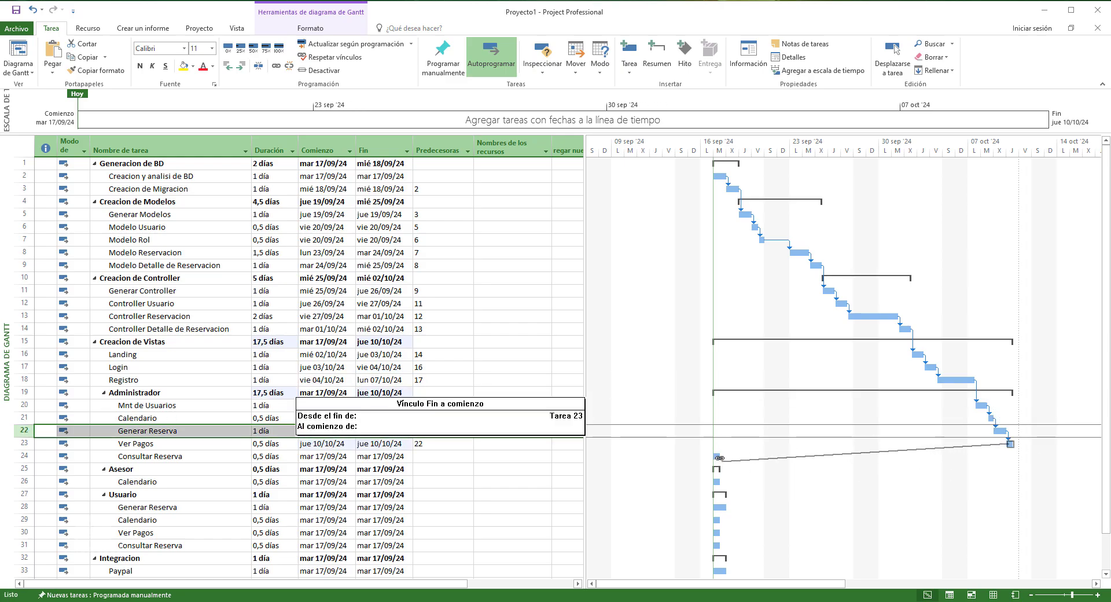
{"action": "left_click_drag", "start_coordinate": [1017, 456], "coordinate": [718, 481]}
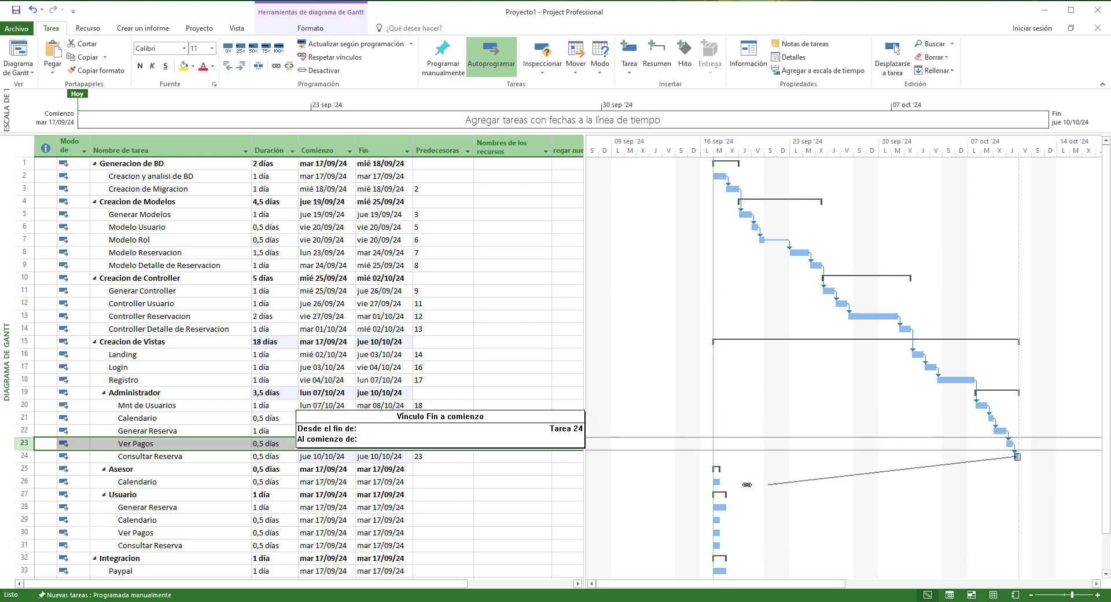
{"action": "left_click_drag", "start_coordinate": [1022, 482], "coordinate": [719, 506]}
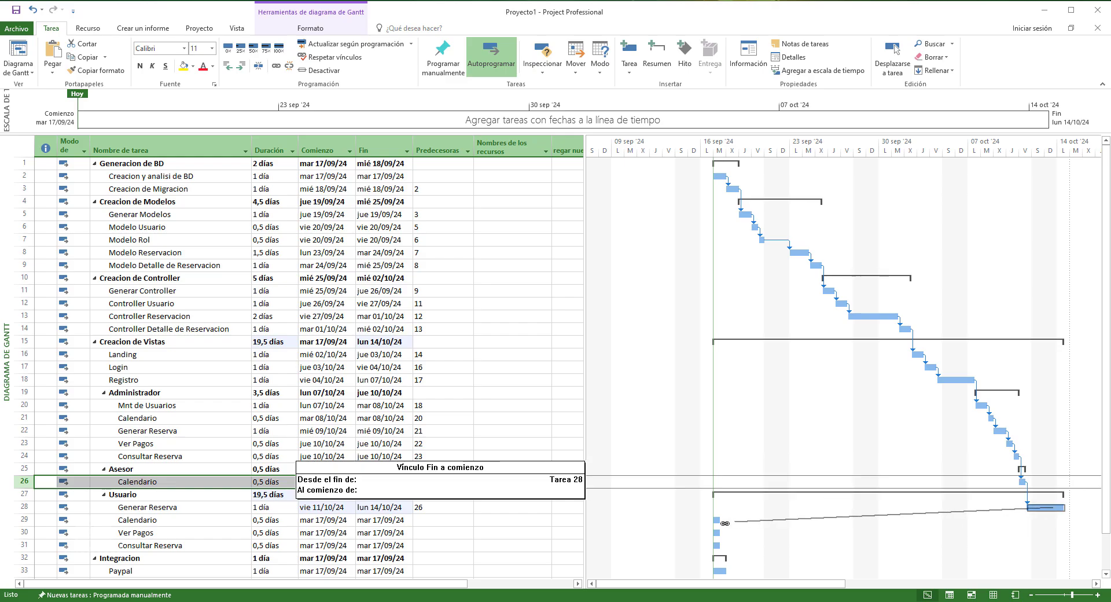
{"action": "left_click_drag", "start_coordinate": [1053, 506], "coordinate": [717, 519]}
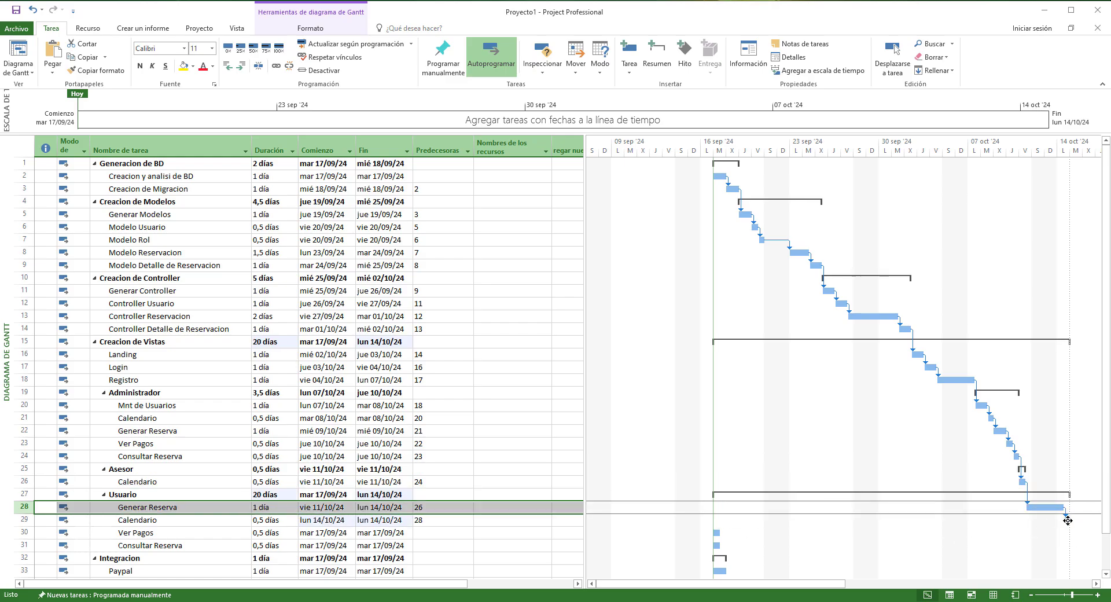
Link Paypal, Twilio, Pruebas and Pase a Produccion finish-to-start in sequence
{"action": "left_click_drag", "start_coordinate": [1067, 520], "coordinate": [716, 532]}
{"action": "scroll", "coordinate": [1081, 520], "scroll_direction": "down", "scroll_amount": 3}
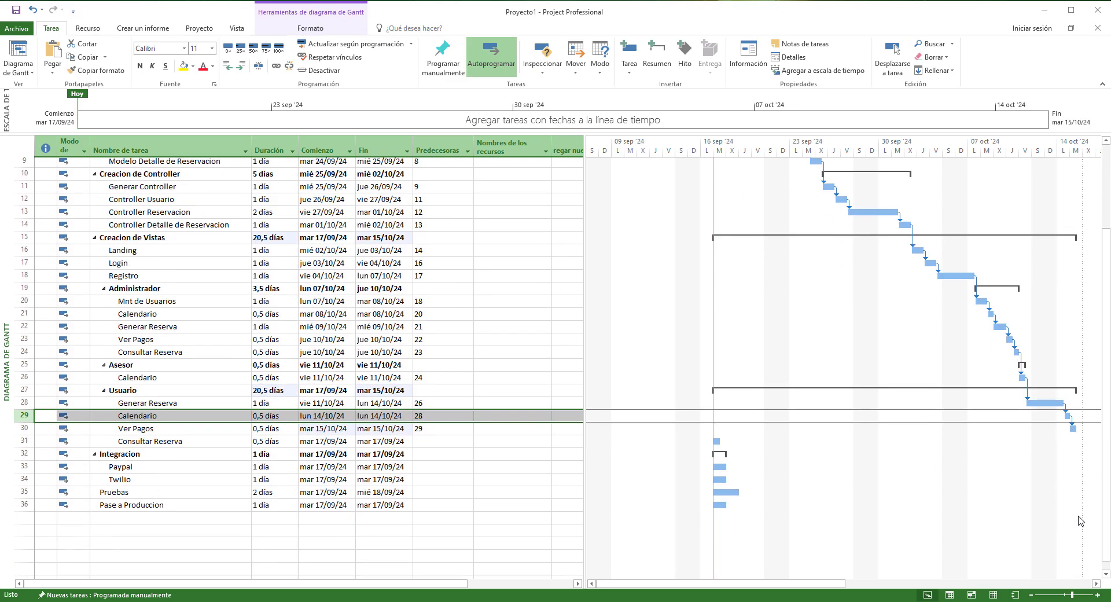
{"action": "left_click_drag", "start_coordinate": [1073, 418], "coordinate": [712, 432]}
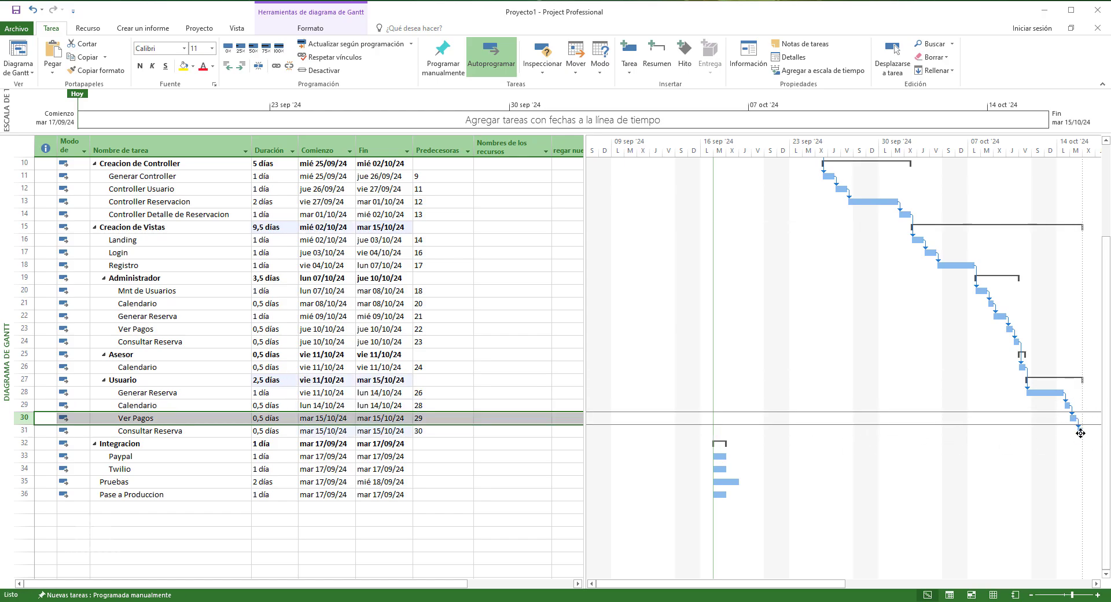
{"action": "left_click_drag", "start_coordinate": [1081, 433], "coordinate": [720, 456]}
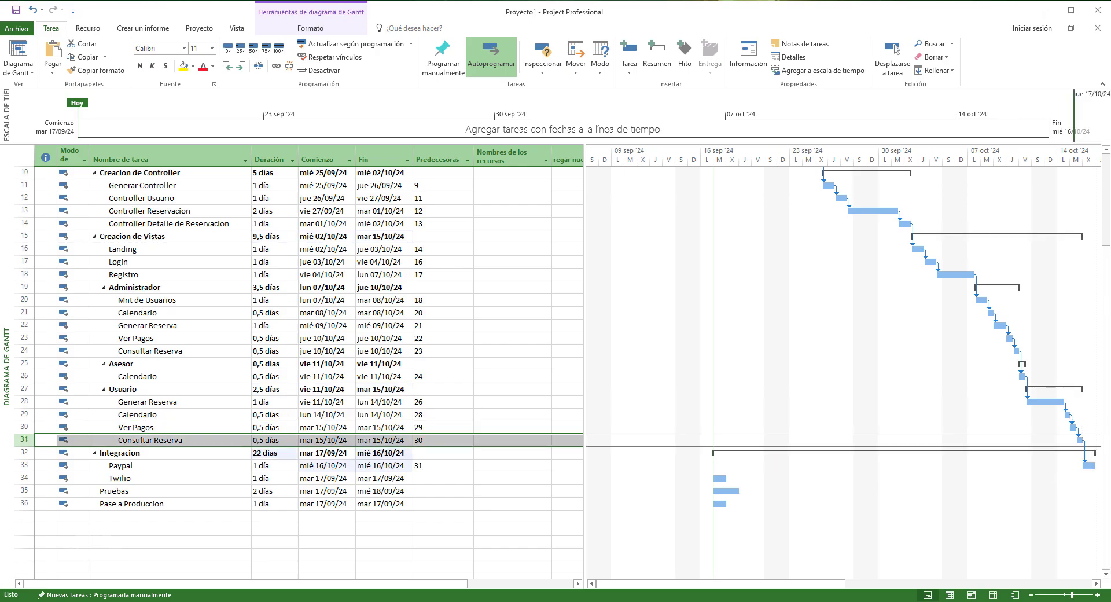
{"action": "left_click_drag", "start_coordinate": [1089, 465], "coordinate": [719, 478]}
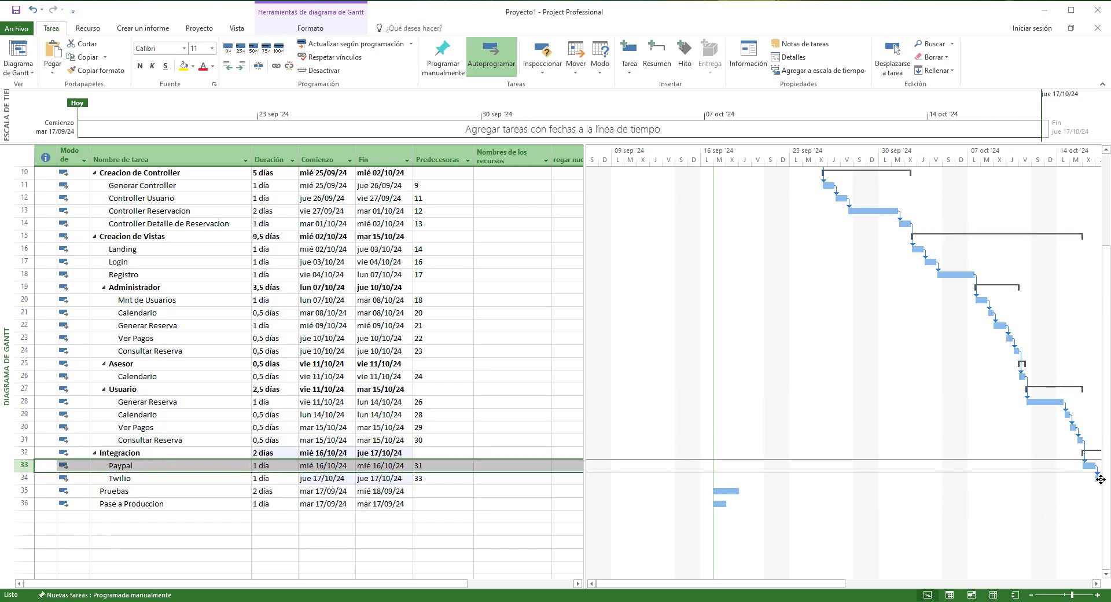
{"action": "left_click", "coordinate": [1096, 478]}
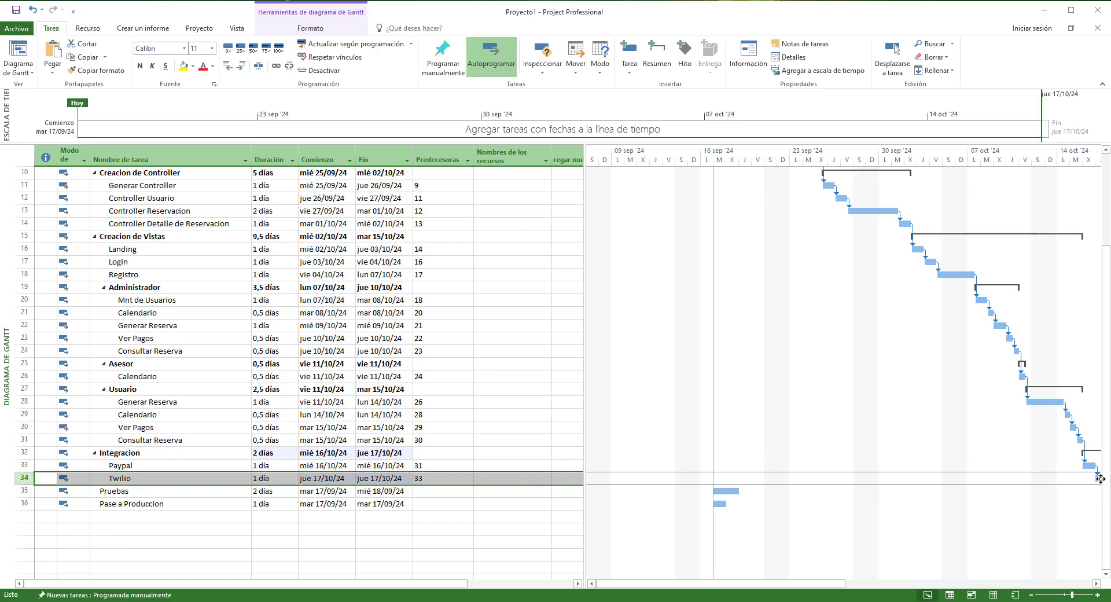
{"action": "left_click_drag", "start_coordinate": [1100, 478], "coordinate": [723, 490]}
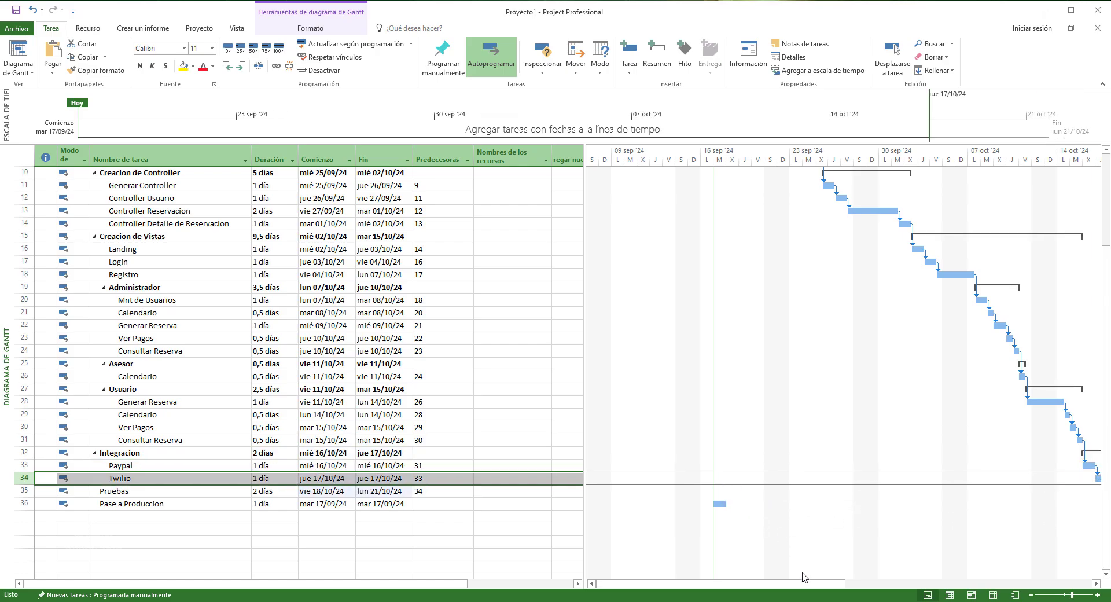
{"action": "mouse_move", "coordinate": [803, 583]}
{"action": "left_mouse_down"}
{"action": "mouse_move", "coordinate": [857, 586]}
{"action": "mouse_move", "coordinate": [832, 586]}
{"action": "left_mouse_up"}
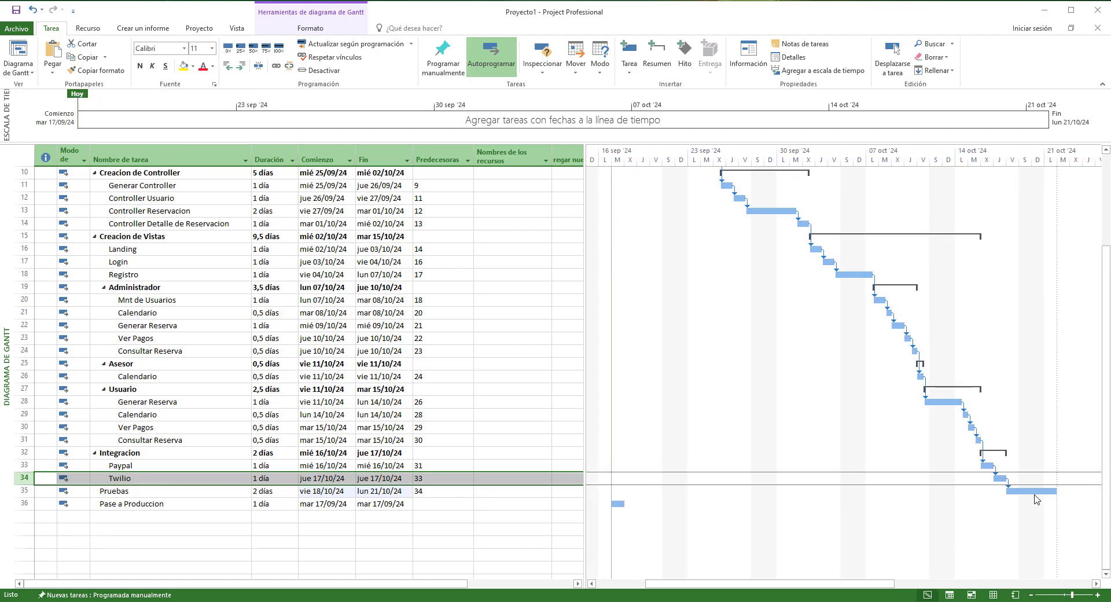
{"action": "left_click_drag", "start_coordinate": [1034, 491], "coordinate": [617, 504]}
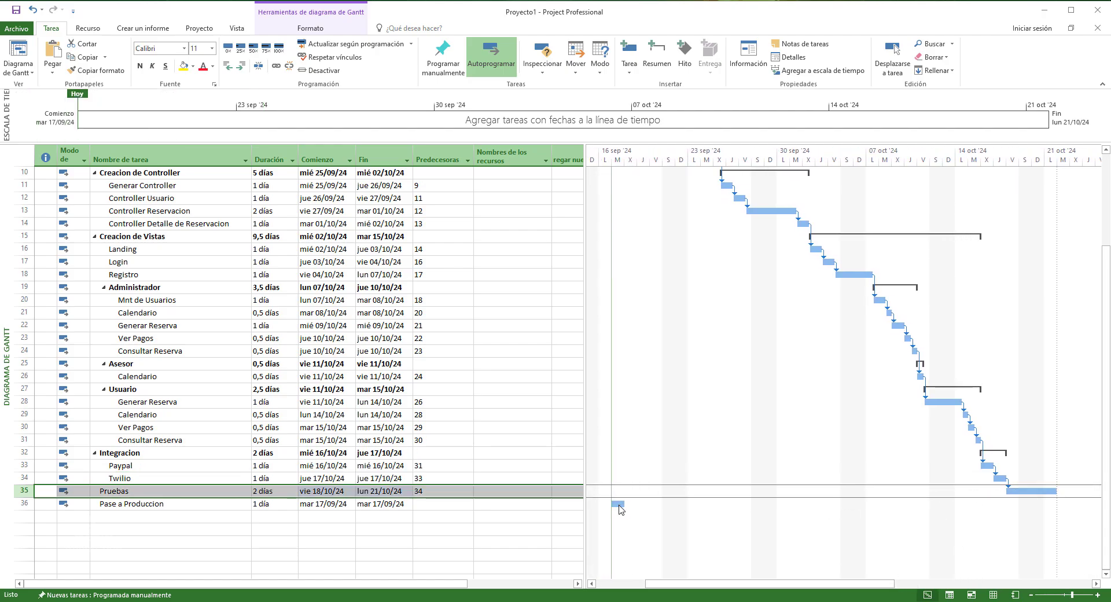
{"action": "left_click_drag", "start_coordinate": [827, 583], "coordinate": [777, 583]}
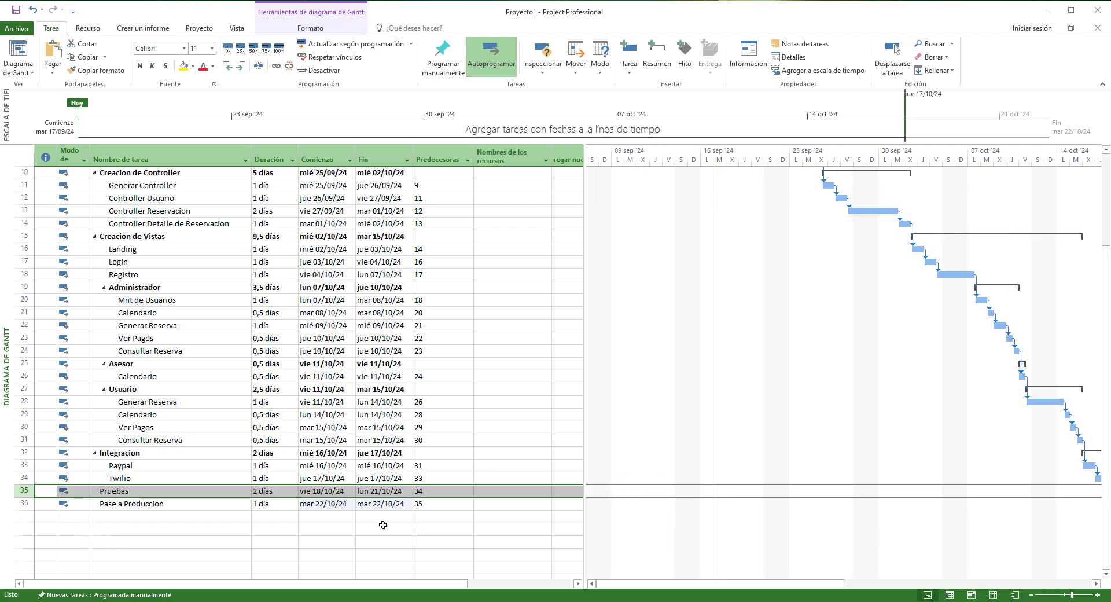
{"action": "left_click", "coordinate": [381, 528]}
{"action": "scroll", "coordinate": [398, 514], "scroll_direction": "up", "scroll_amount": 2}
{"action": "scroll", "coordinate": [398, 515], "scroll_direction": "up", "scroll_amount": 1}
Set Generacion de BD to start jue 19/09/24 using the date picker
{"action": "left_click", "coordinate": [314, 137]}
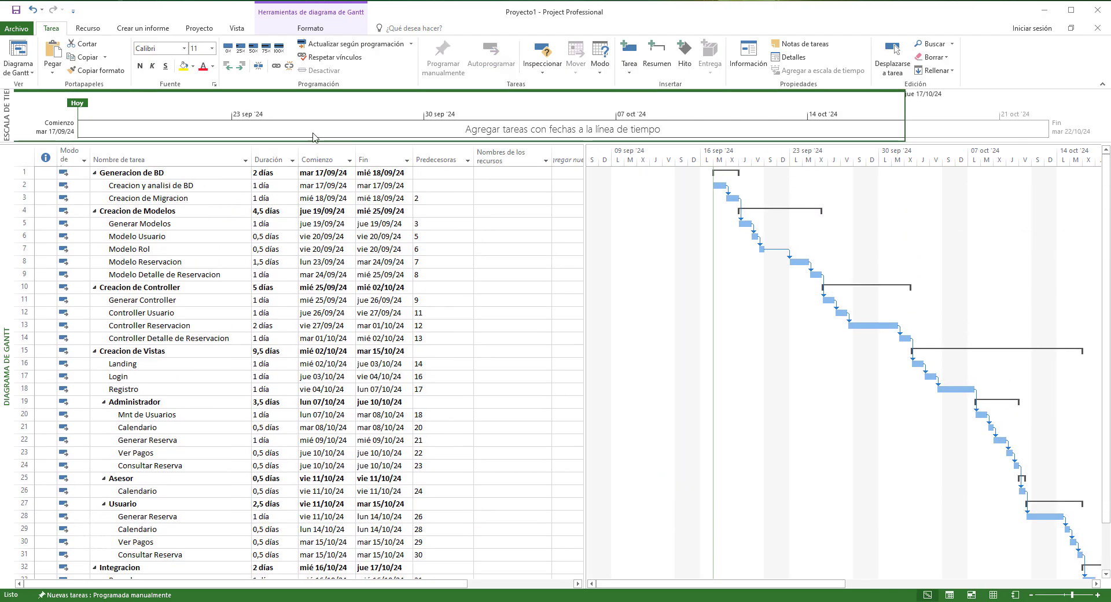
{"action": "left_click", "coordinate": [321, 174]}
{"action": "left_click", "coordinate": [350, 173]}
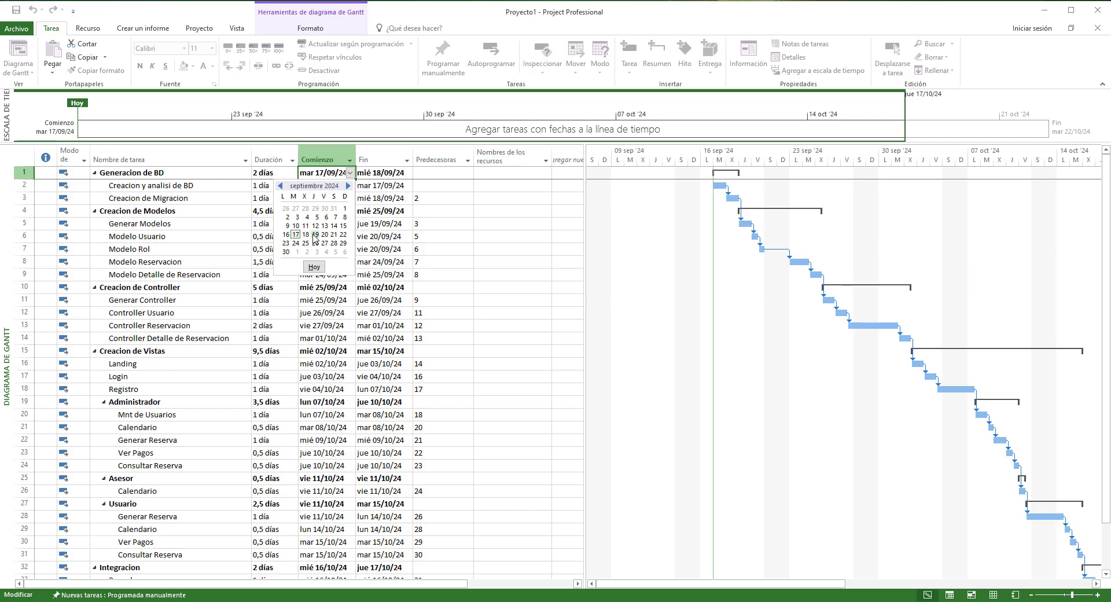
{"action": "left_click", "coordinate": [315, 235]}
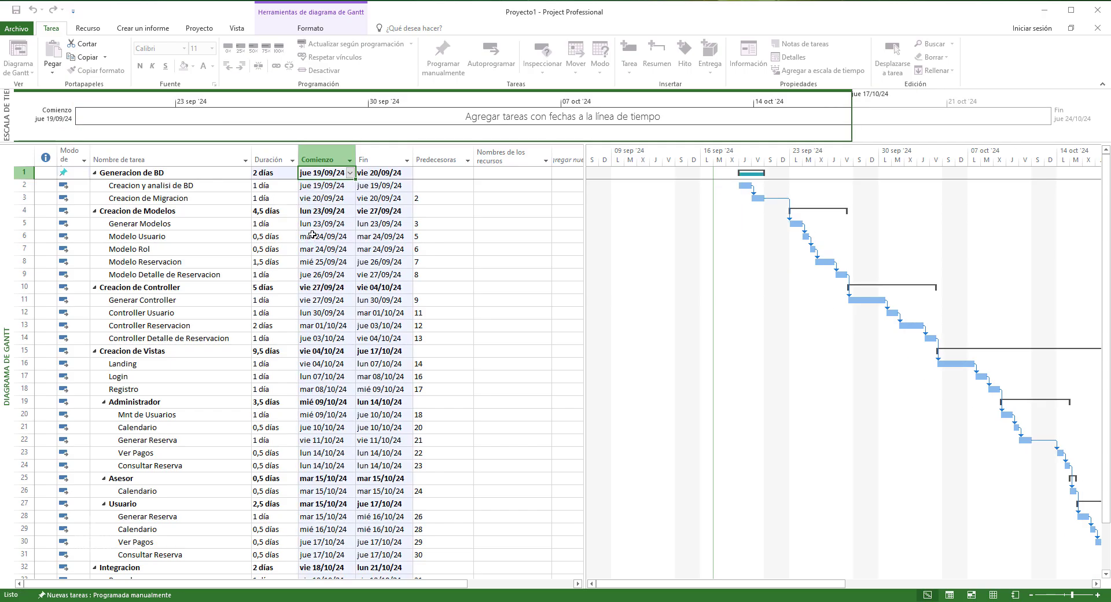
{"action": "left_click", "coordinate": [478, 324]}
{"action": "left_click", "coordinate": [325, 174]}
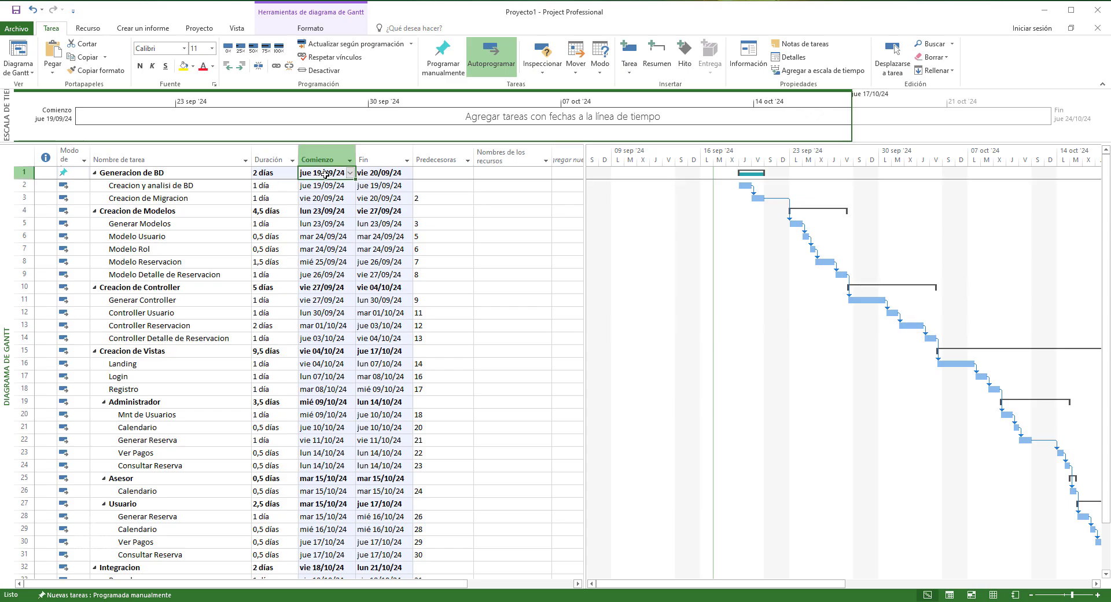
Check the final finish date jue 24/10/24 against the Windows calendar
{"action": "scroll", "coordinate": [324, 358], "scroll_direction": "down", "scroll_amount": 4}
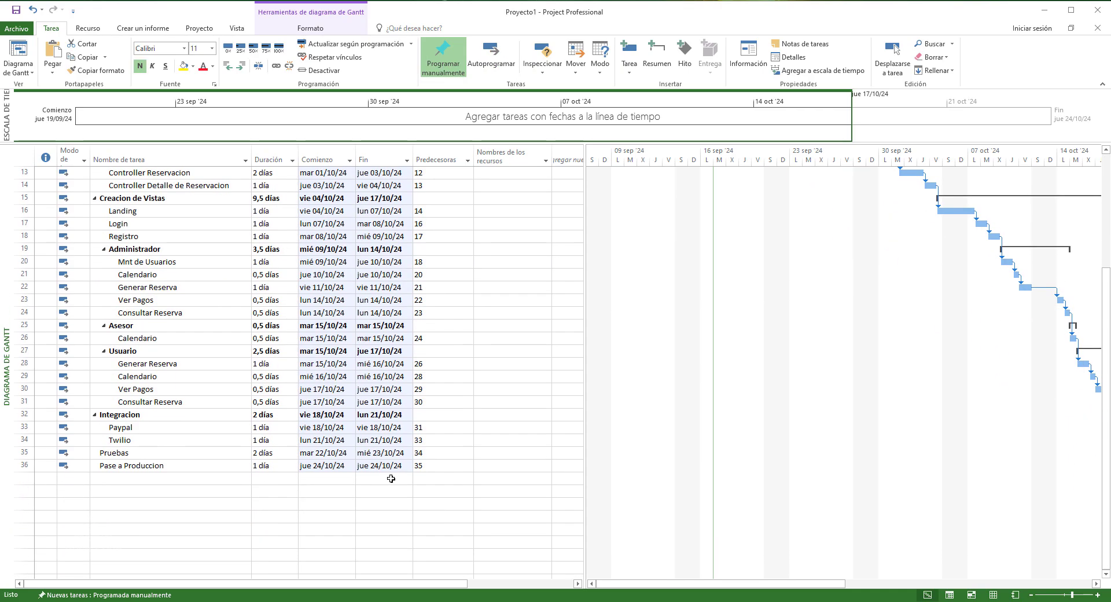
{"action": "left_click", "coordinate": [386, 465]}
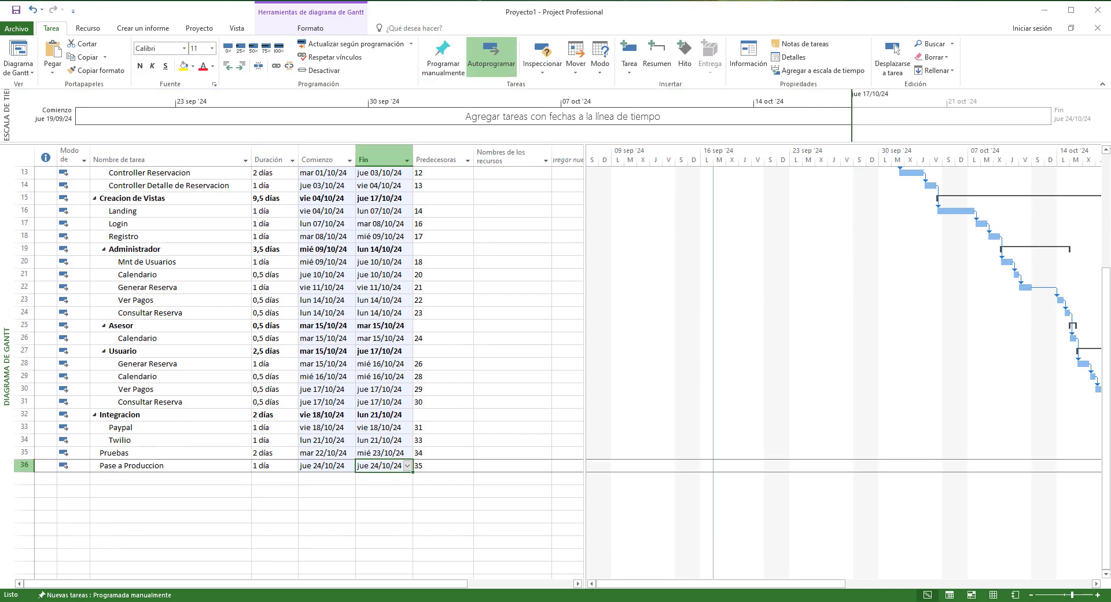
{"action": "key", "text": "super+alt+d"}
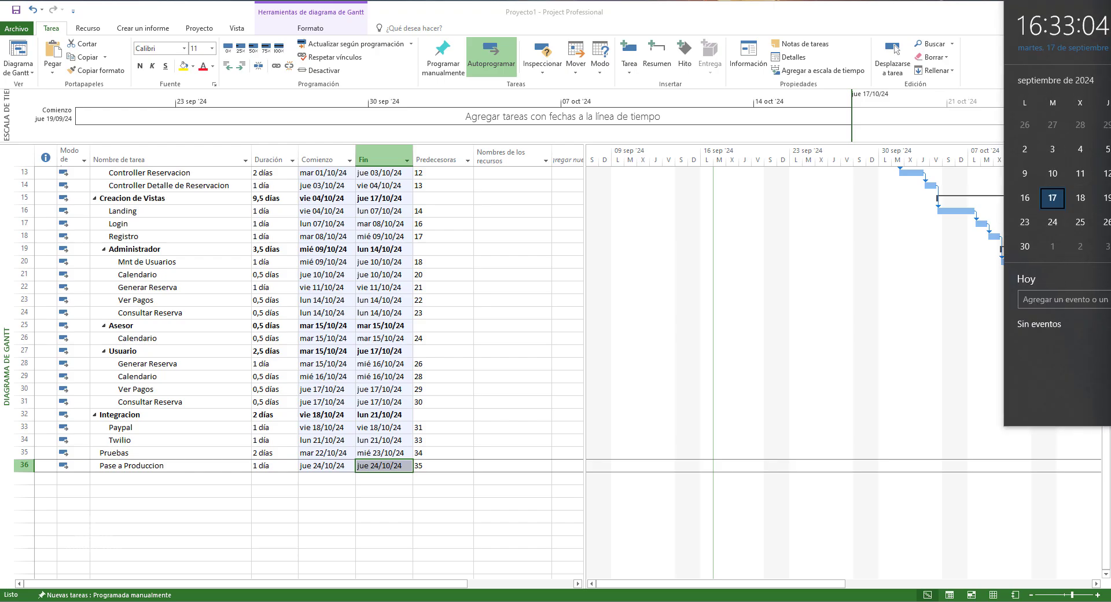
{"action": "scroll", "coordinate": [1064, 185], "scroll_direction": "down", "scroll_amount": 1}
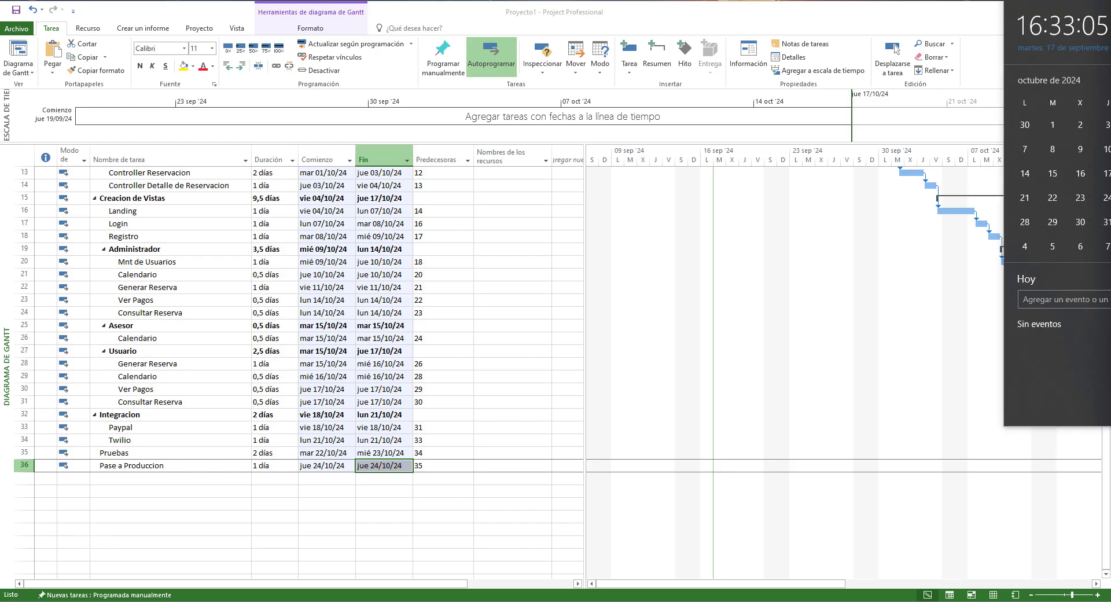
{"action": "left_click", "coordinate": [1103, 203]}
{"action": "left_click", "coordinate": [435, 516]}
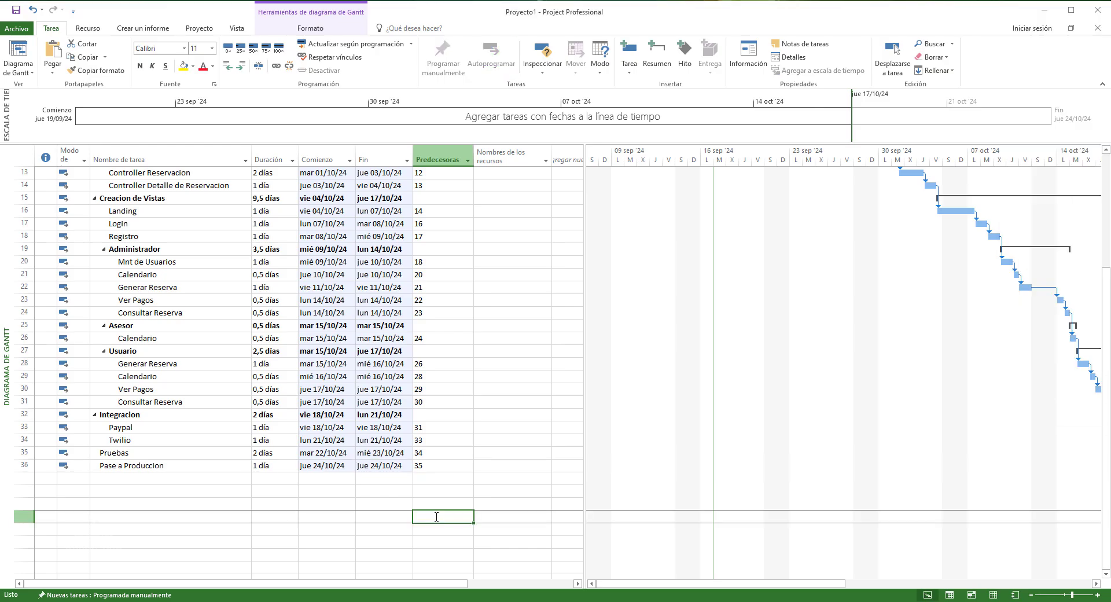
{"action": "scroll", "coordinate": [435, 517], "scroll_direction": "up", "scroll_amount": 3}
{"action": "scroll", "coordinate": [435, 517], "scroll_direction": "up", "scroll_amount": 1}
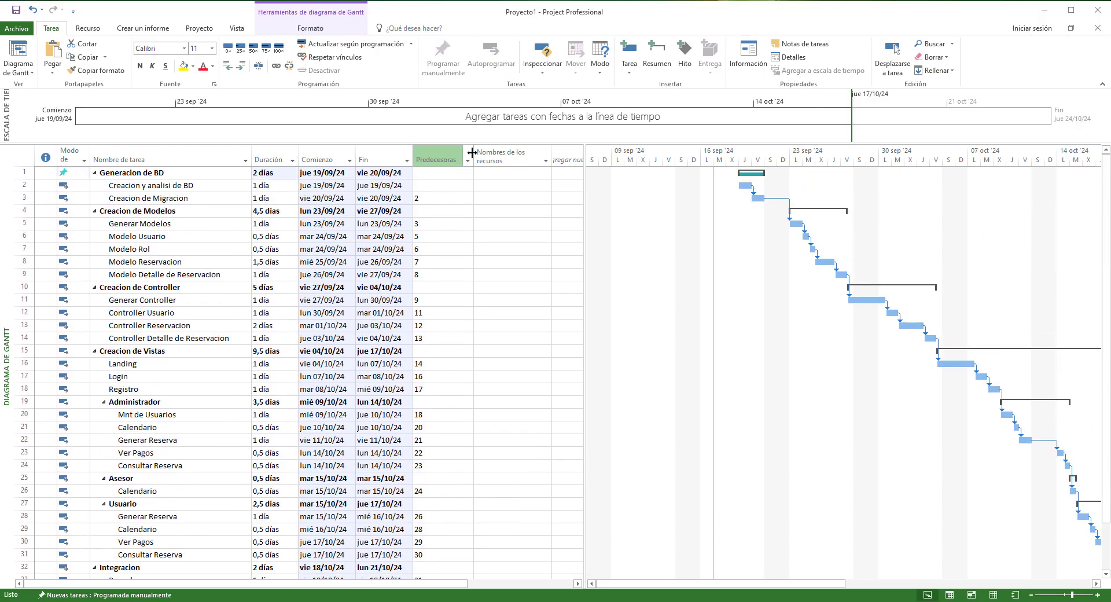
Narrow the Predecesoras column and make task 2 Creacion de Migracion's predecessor
{"action": "left_click_drag", "start_coordinate": [473, 155], "coordinate": [435, 155]}
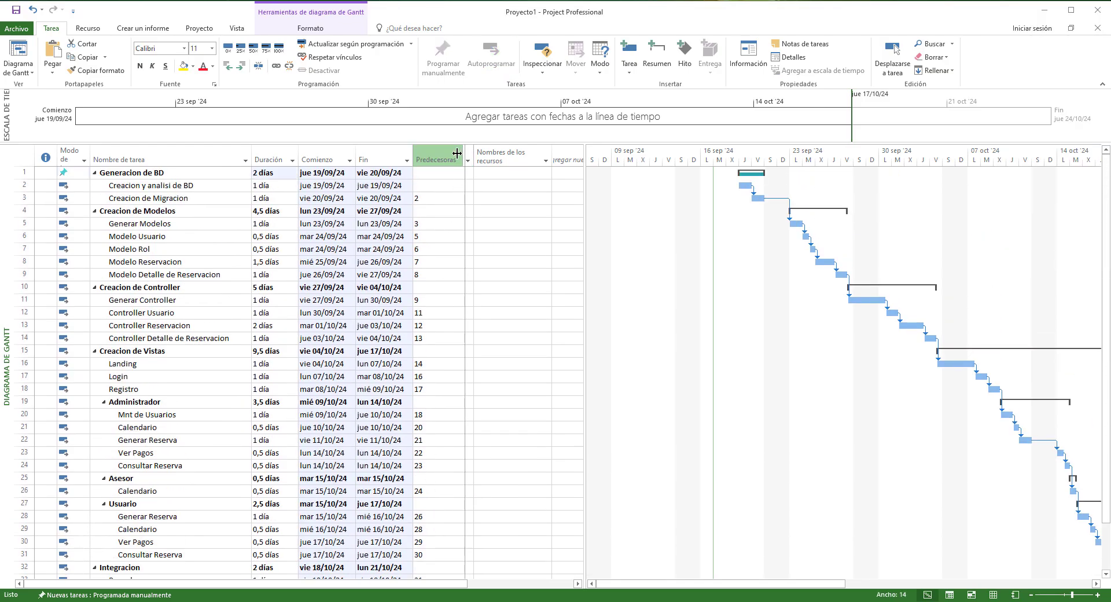
{"action": "left_click", "coordinate": [417, 198]}
{"action": "type", "text": "2"}
{"action": "key", "text": "Return"}
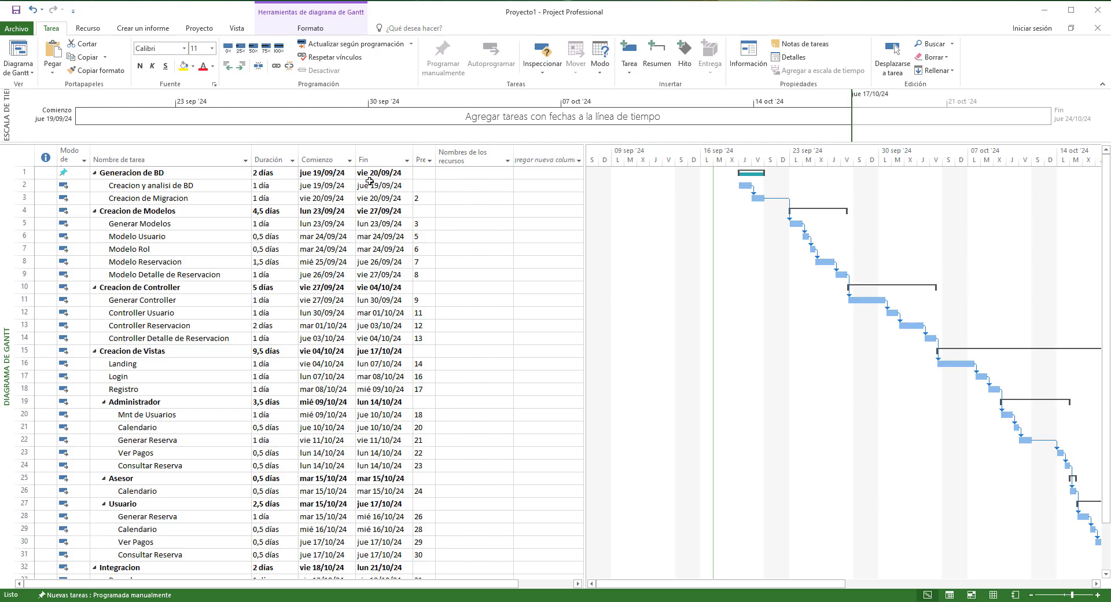
Assign the same resource to every task, filling it down from Creacion y analisi de BD
{"action": "left_click", "coordinate": [473, 184]}
{"action": "type", "text": "ANDERCODE"}
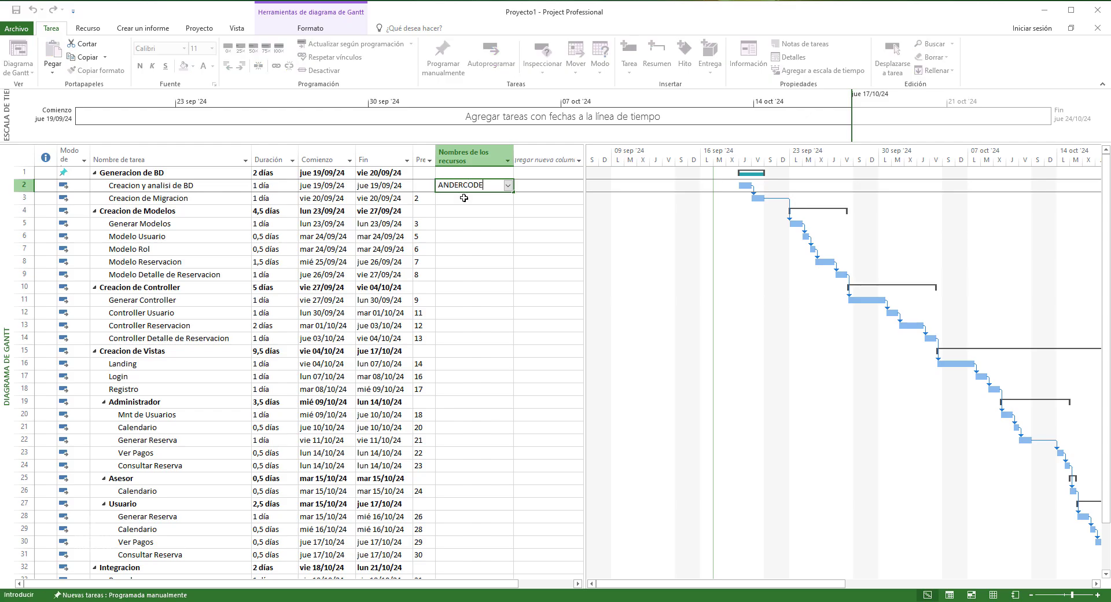
{"action": "key", "text": "Return"}
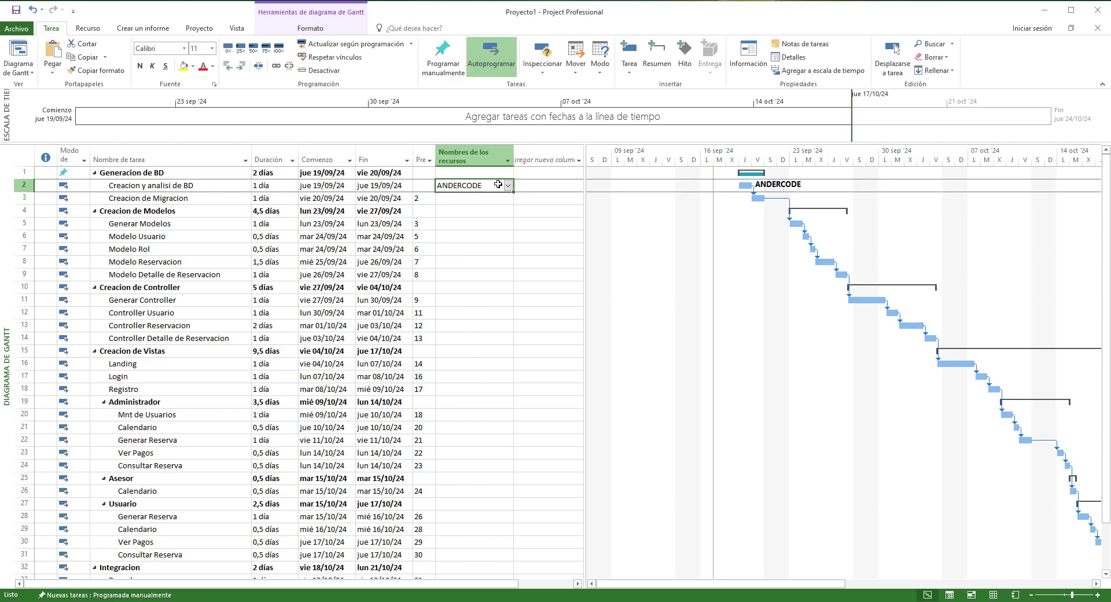
{"action": "left_click_drag", "start_coordinate": [513, 191], "coordinate": [484, 314]}
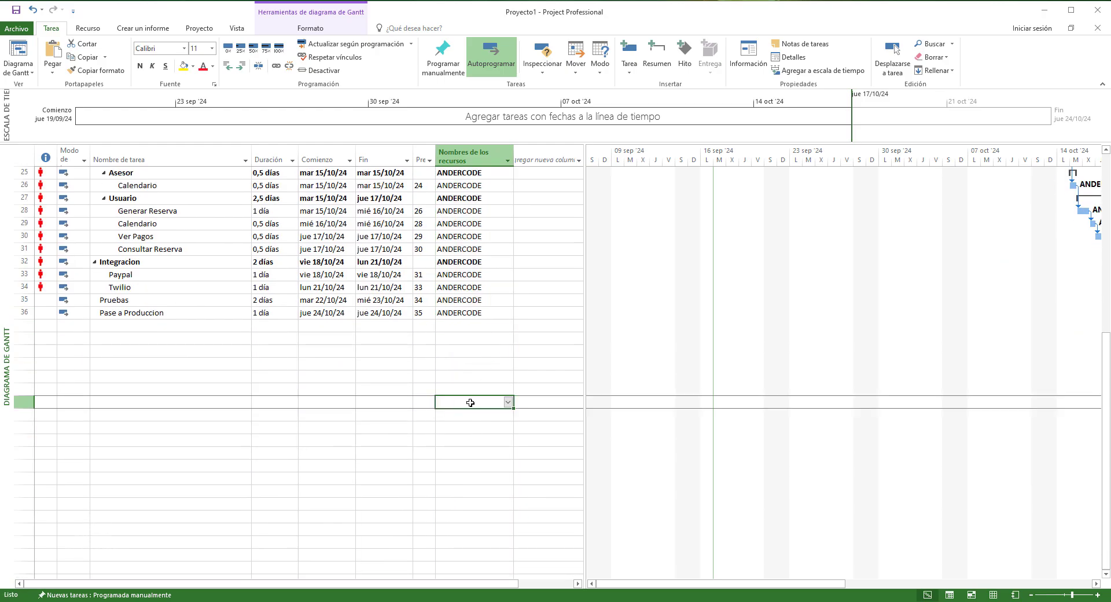
{"action": "scroll", "coordinate": [462, 348], "scroll_direction": "up", "scroll_amount": 8}
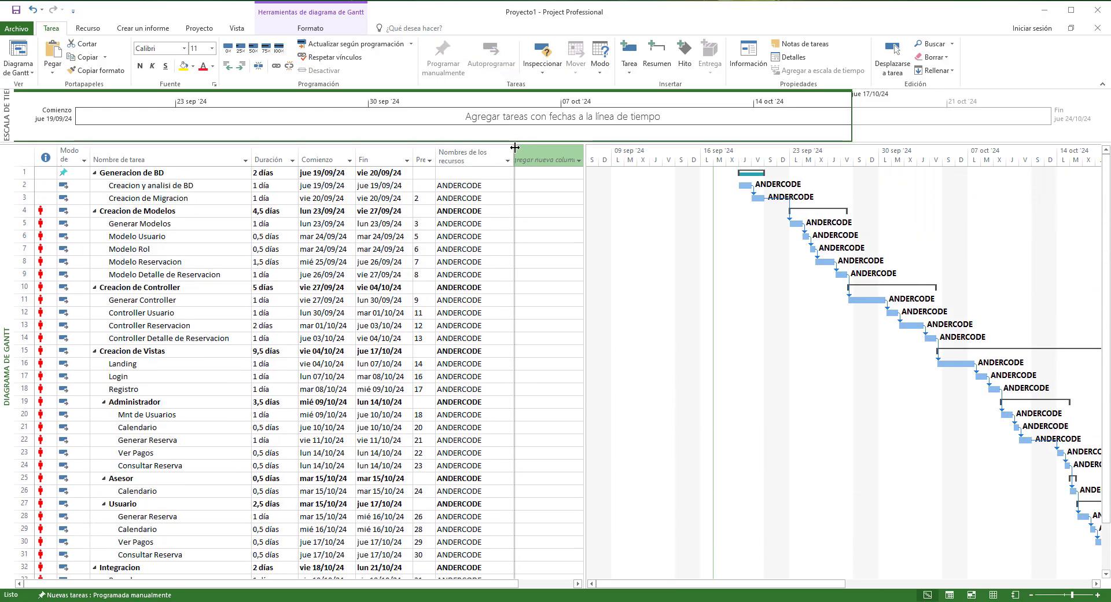
Add a % completado column to the task table
{"action": "left_click", "coordinate": [526, 158]}
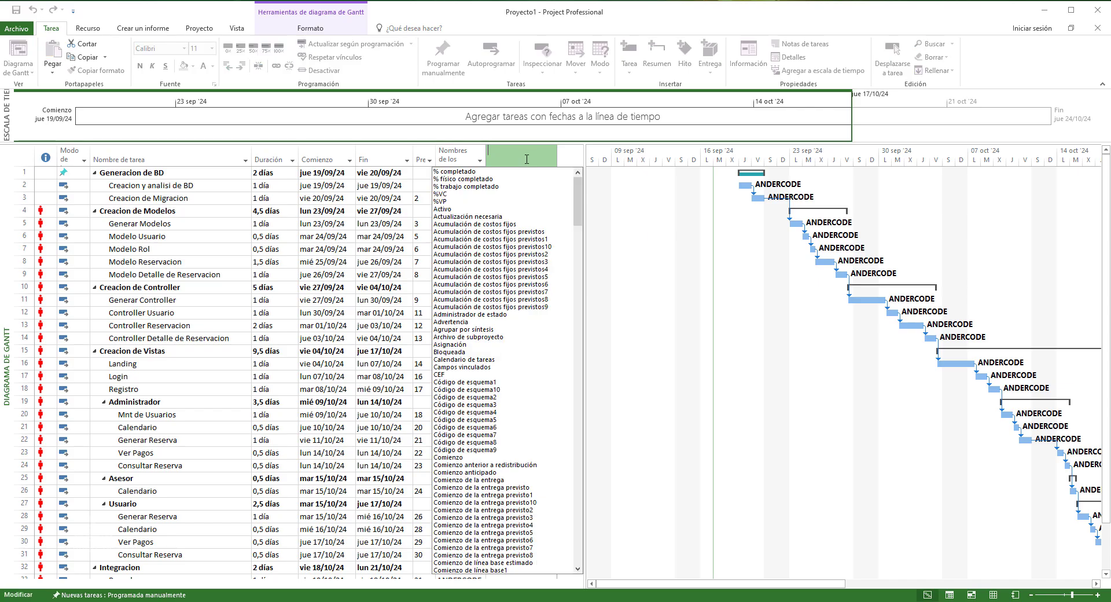
{"action": "left_click", "coordinate": [453, 172]}
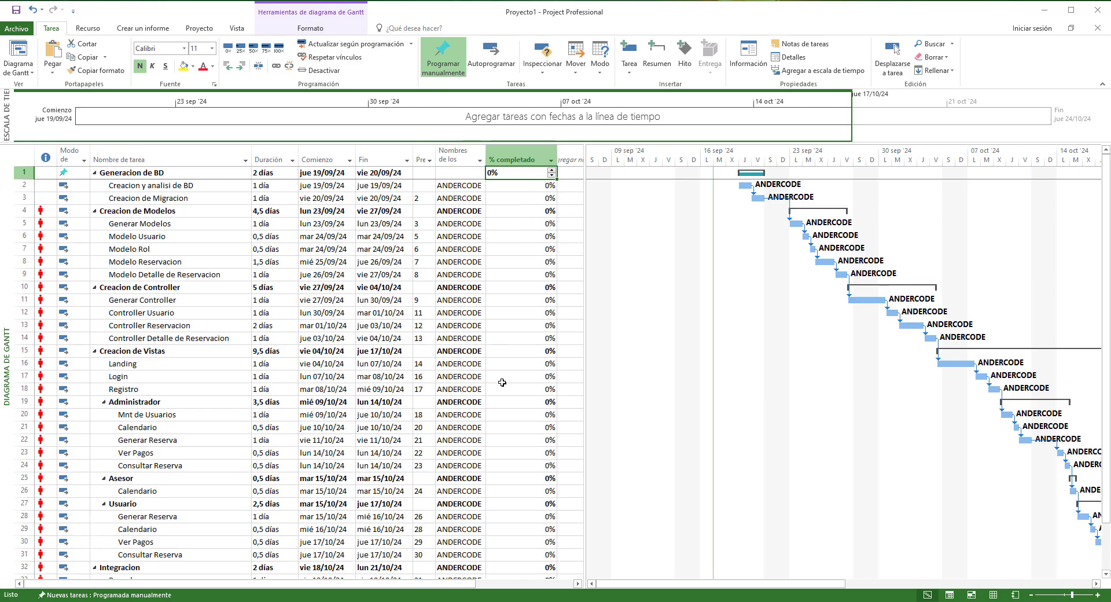
{"action": "scroll", "coordinate": [507, 367], "scroll_direction": "down", "scroll_amount": 2}
{"action": "scroll", "coordinate": [507, 366], "scroll_direction": "down", "scroll_amount": 2}
{"action": "scroll", "coordinate": [507, 366], "scroll_direction": "up", "scroll_amount": 5}
Rename task 2 to Creacion y analisis de BD and select its % completado cell
{"action": "left_click", "coordinate": [169, 185]}
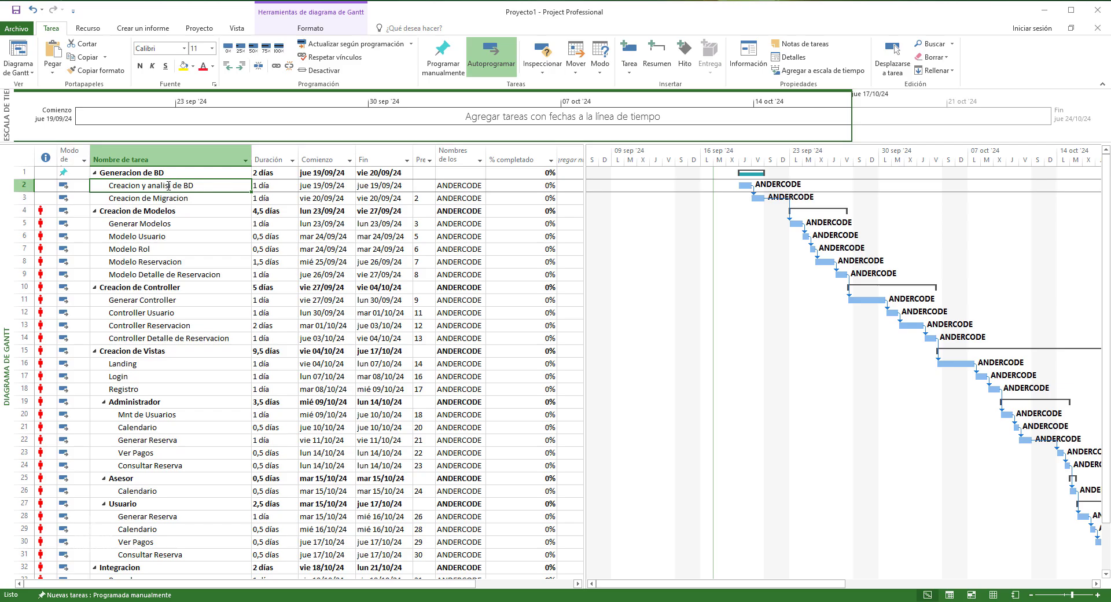
{"action": "left_click", "coordinate": [168, 185]}
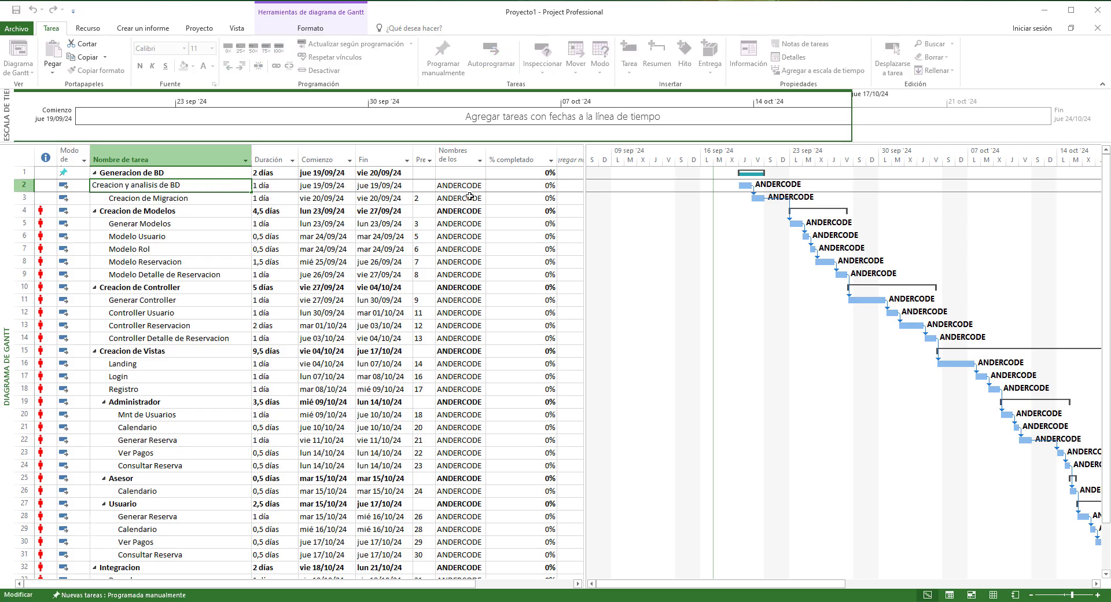
{"action": "left_click", "coordinate": [517, 186]}
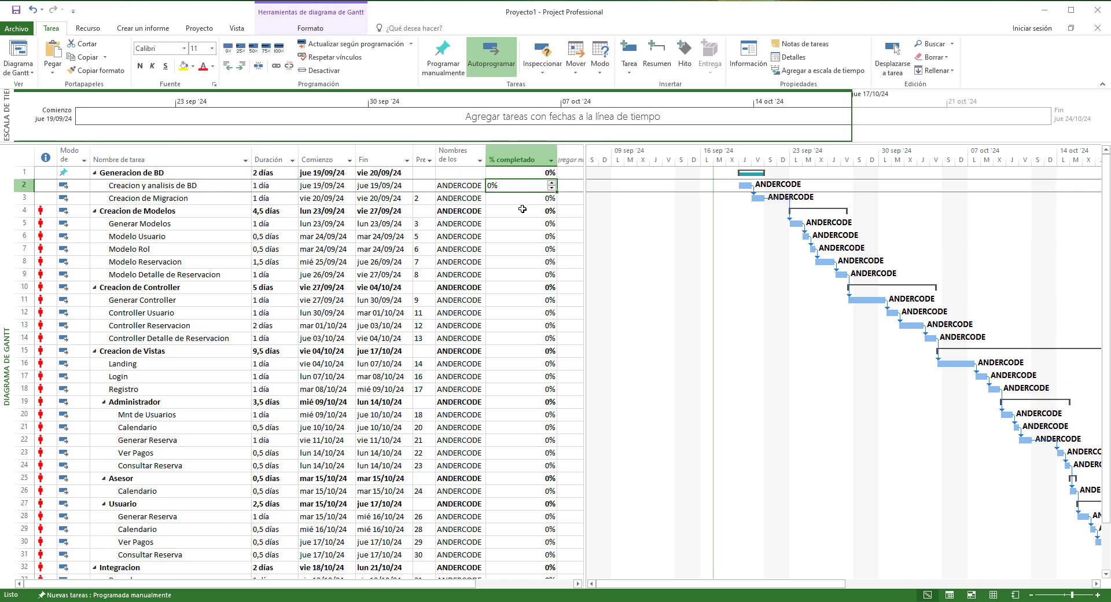
Enter 50%, 25% and 10% complete for task 2, Creacion de Migracion and Generar Modelos
{"action": "type", "text": "5"}
{"action": "type", "text": "50"}
{"action": "key", "text": "Return"}
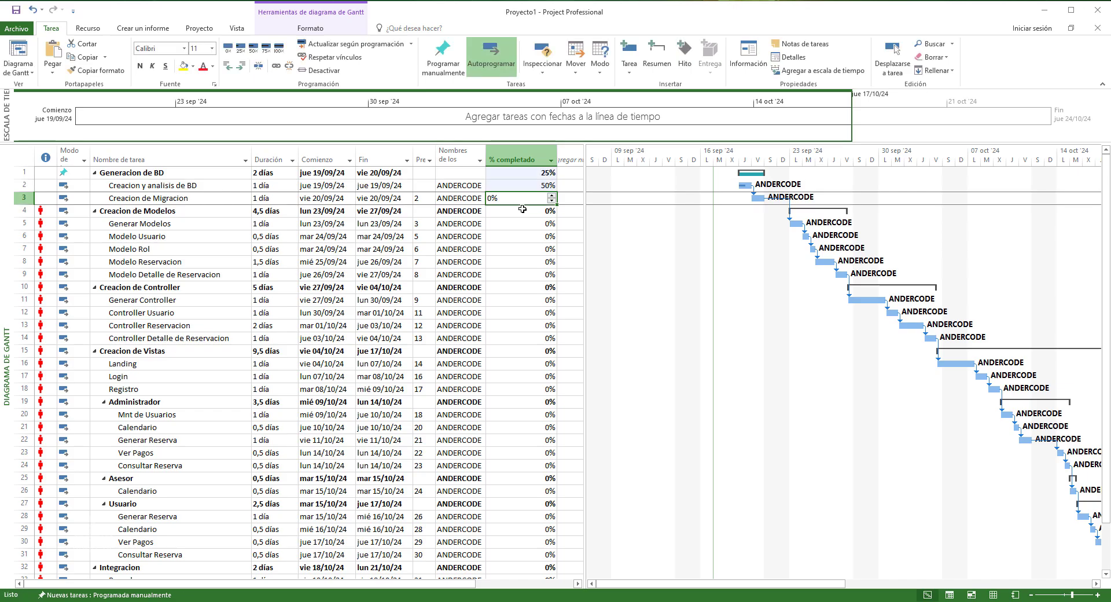
{"action": "type", "text": "25"}
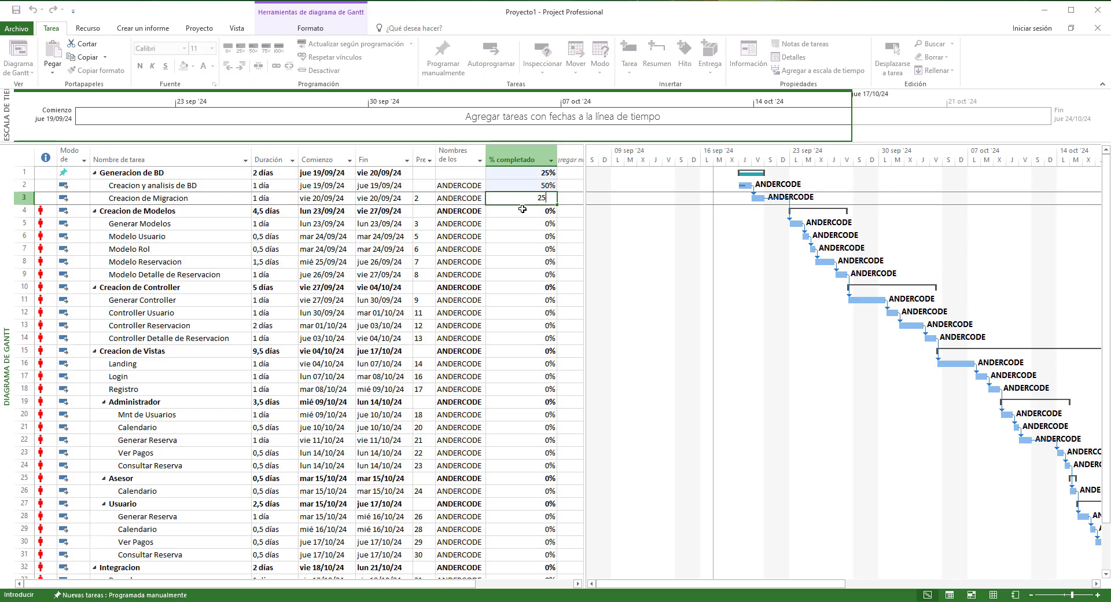
{"action": "key", "text": "Return"}
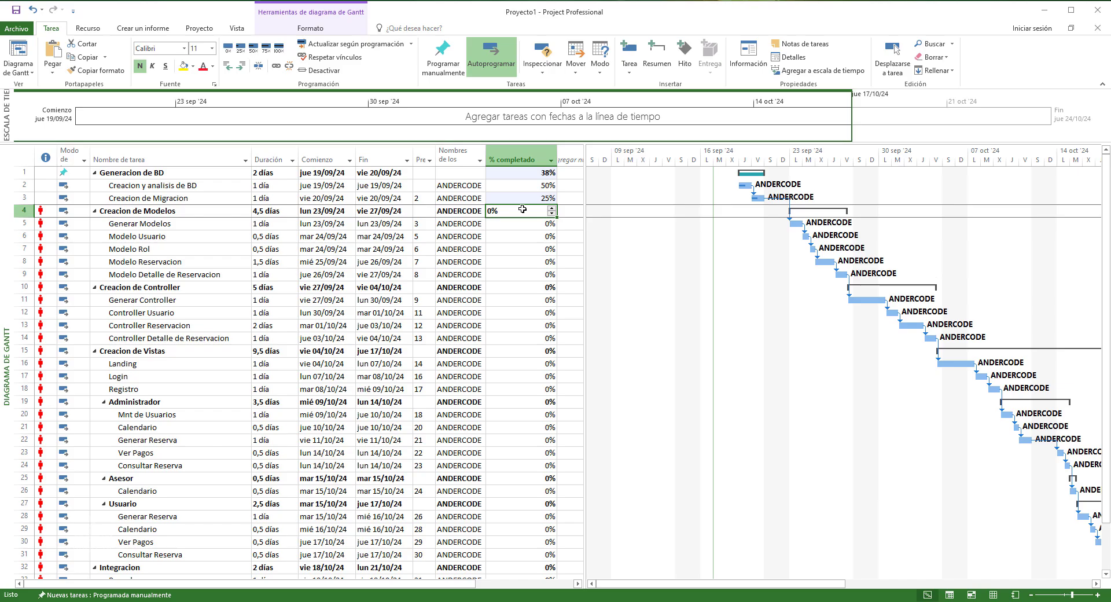
{"action": "left_click", "coordinate": [509, 224]}
{"action": "type", "text": "10"}
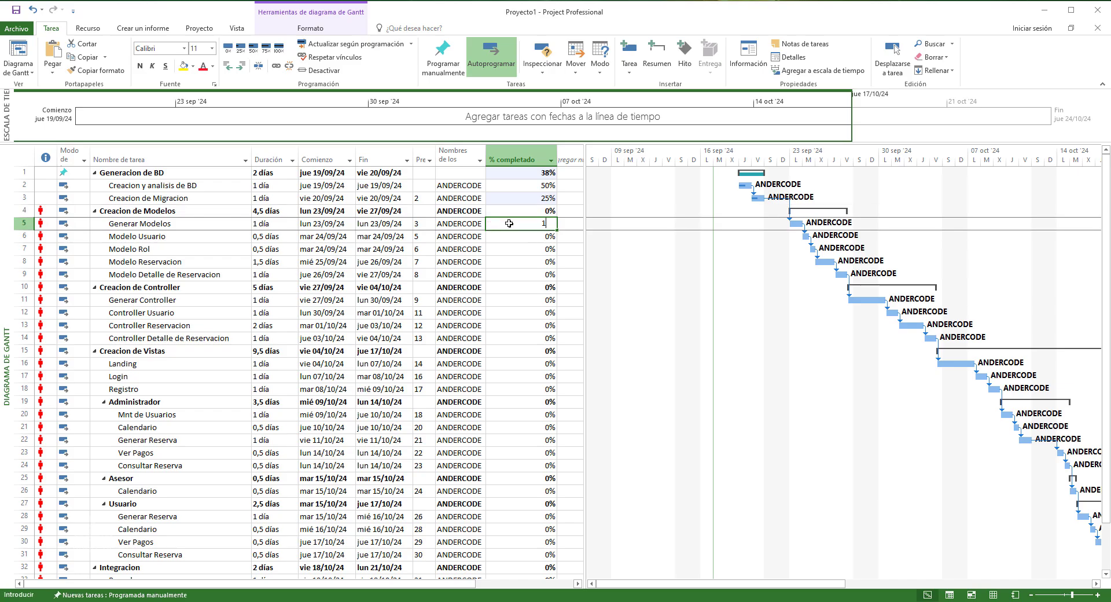
{"action": "key", "text": "Return"}
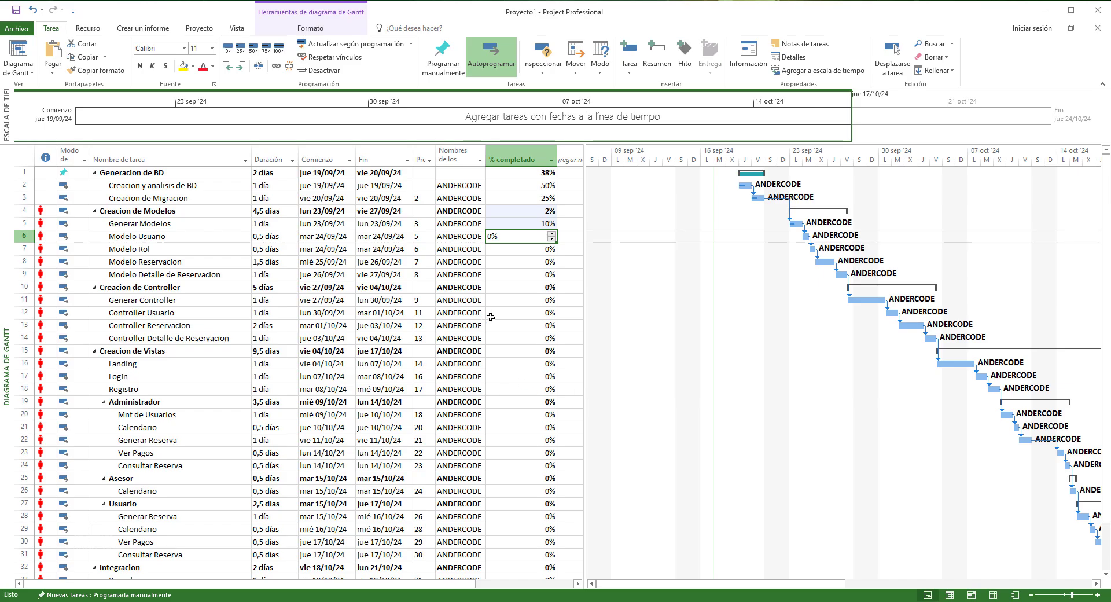
{"action": "scroll", "coordinate": [498, 437], "scroll_direction": "down", "scroll_amount": 3}
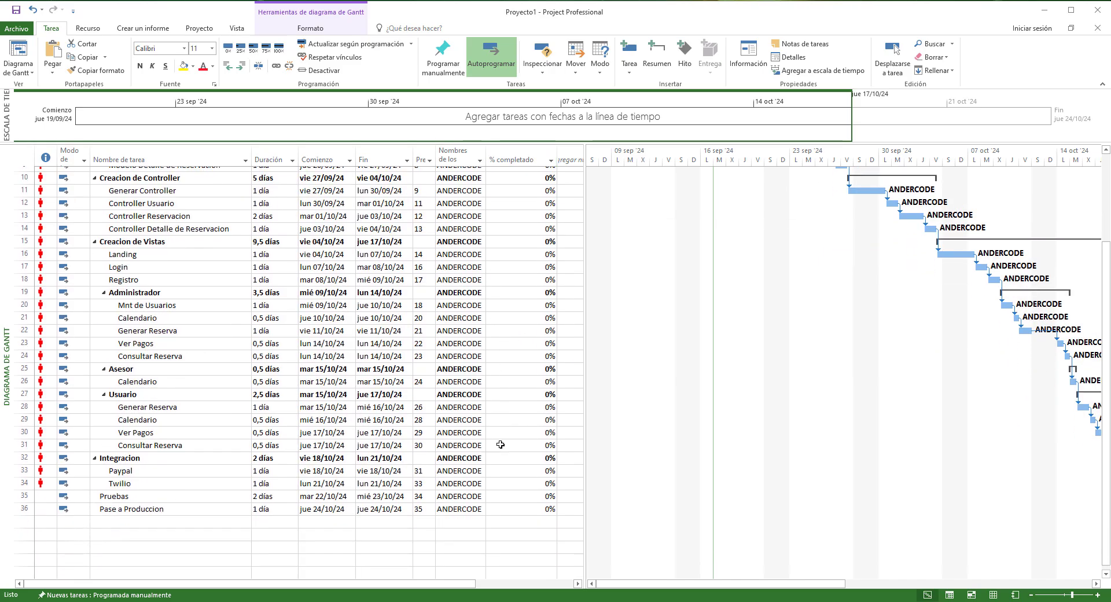
{"action": "scroll", "coordinate": [524, 468], "scroll_direction": "up", "scroll_amount": 3}
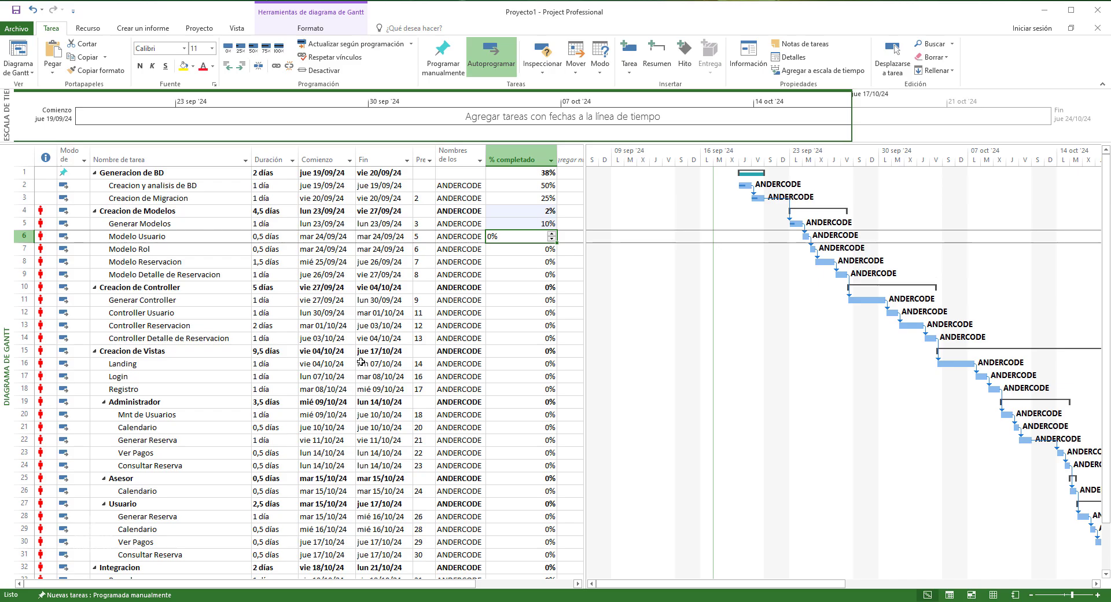
{"action": "left_click", "coordinate": [274, 159]}
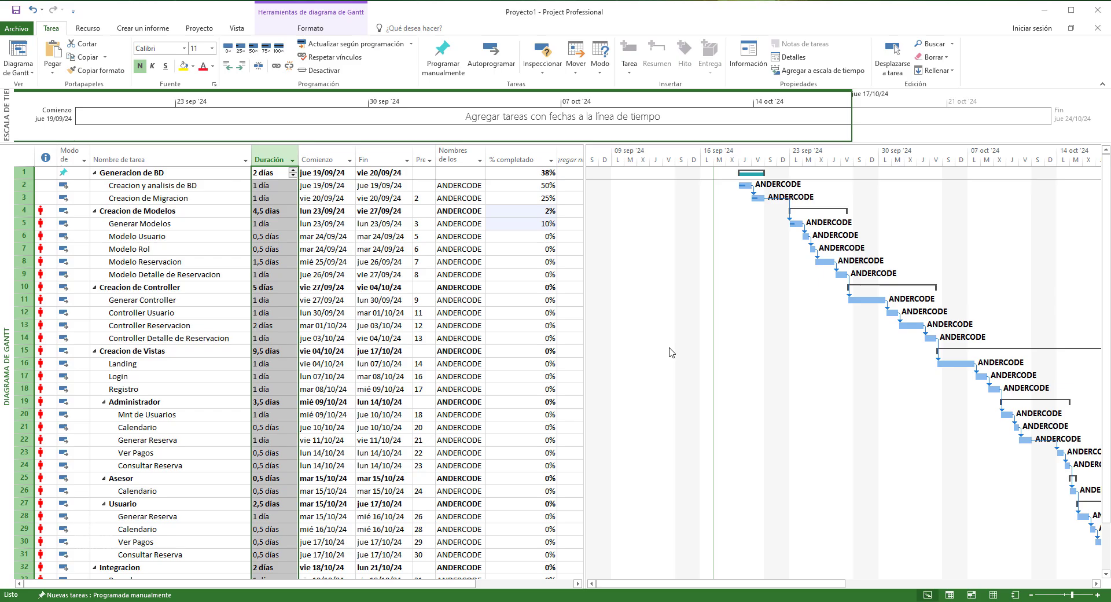
Collapse the Integracion, Usuario, Asesor, Administrador and Creacion de Vistas groups
{"action": "left_click", "coordinate": [527, 312]}
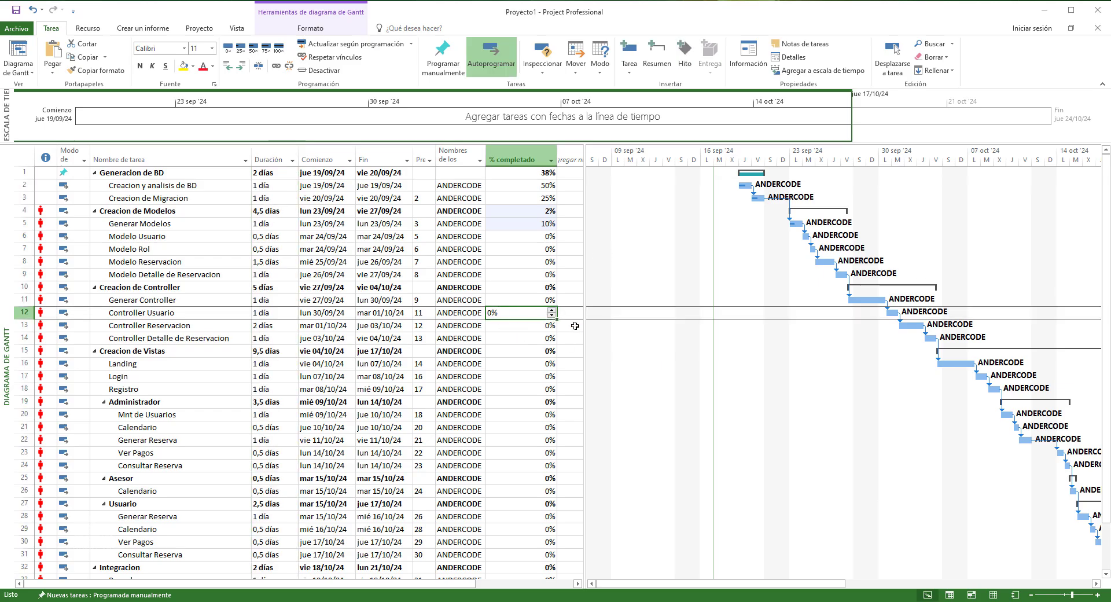
{"action": "scroll", "coordinate": [560, 407], "scroll_direction": "down", "scroll_amount": 2}
{"action": "scroll", "coordinate": [559, 407], "scroll_direction": "down", "scroll_amount": 3}
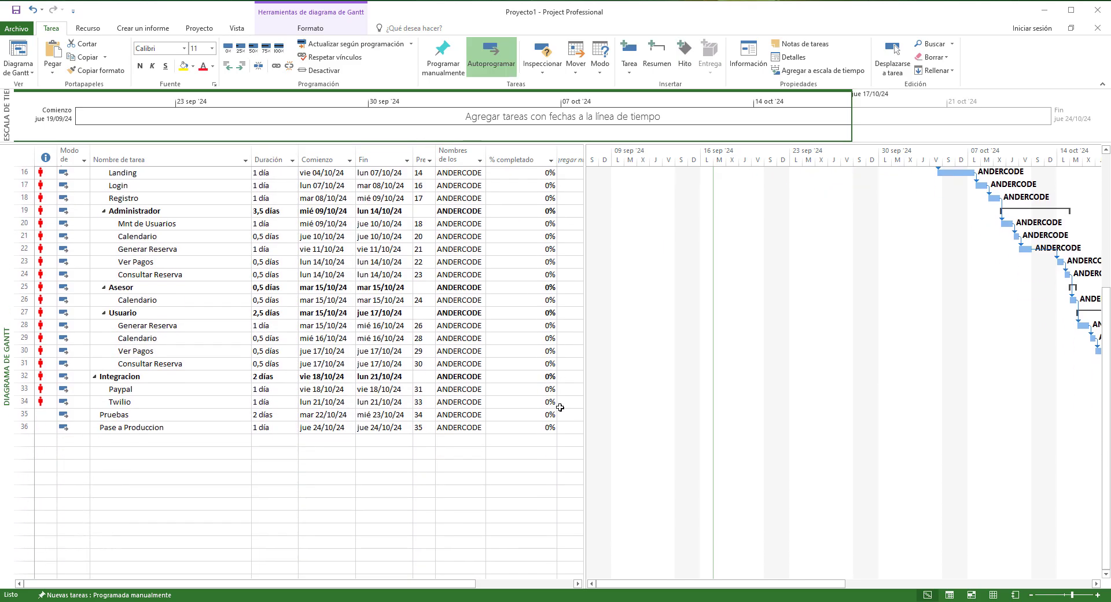
{"action": "scroll", "coordinate": [559, 407], "scroll_direction": "up", "scroll_amount": 4}
{"action": "scroll", "coordinate": [559, 407], "scroll_direction": "up", "scroll_amount": 1}
{"action": "scroll", "coordinate": [560, 407], "scroll_direction": "down", "scroll_amount": 3}
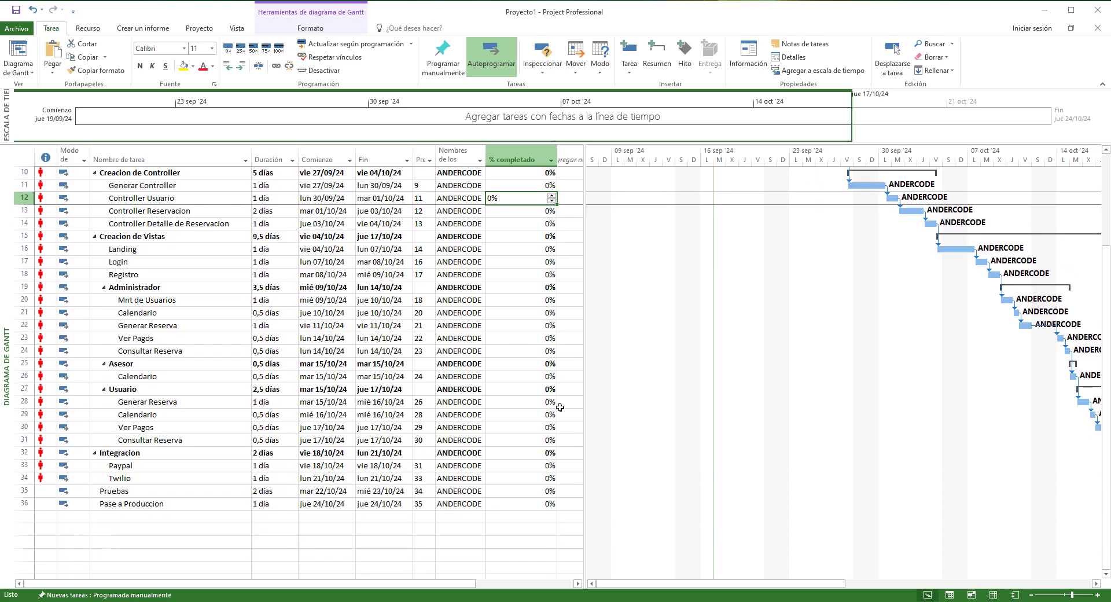
{"action": "left_click", "coordinate": [95, 453]}
{"action": "left_click", "coordinate": [104, 389]}
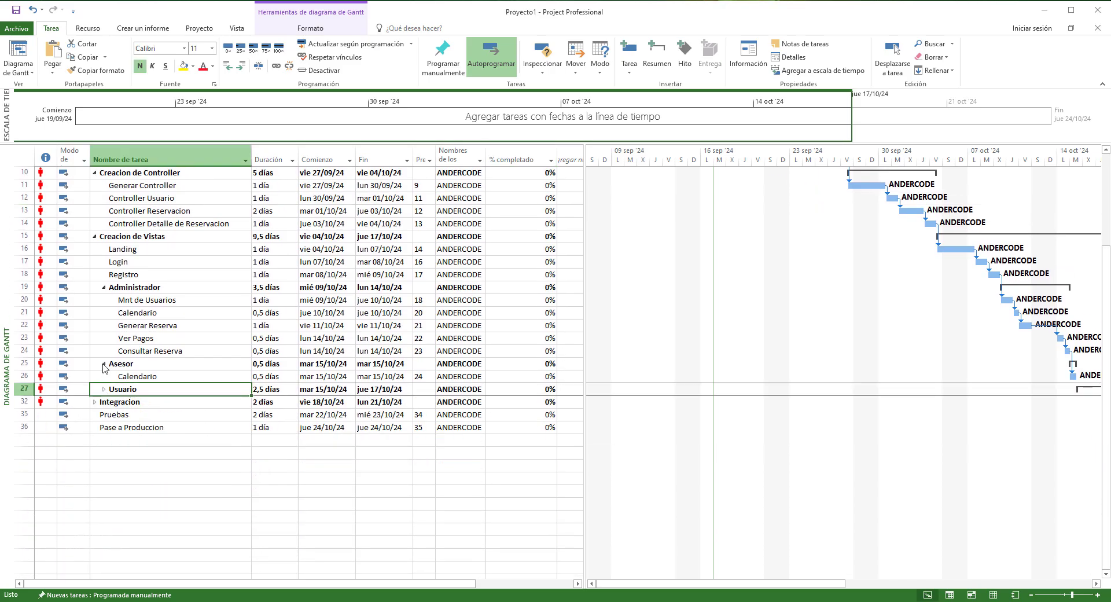
{"action": "left_click", "coordinate": [104, 363]}
{"action": "left_click", "coordinate": [104, 287]}
{"action": "left_click", "coordinate": [94, 236]}
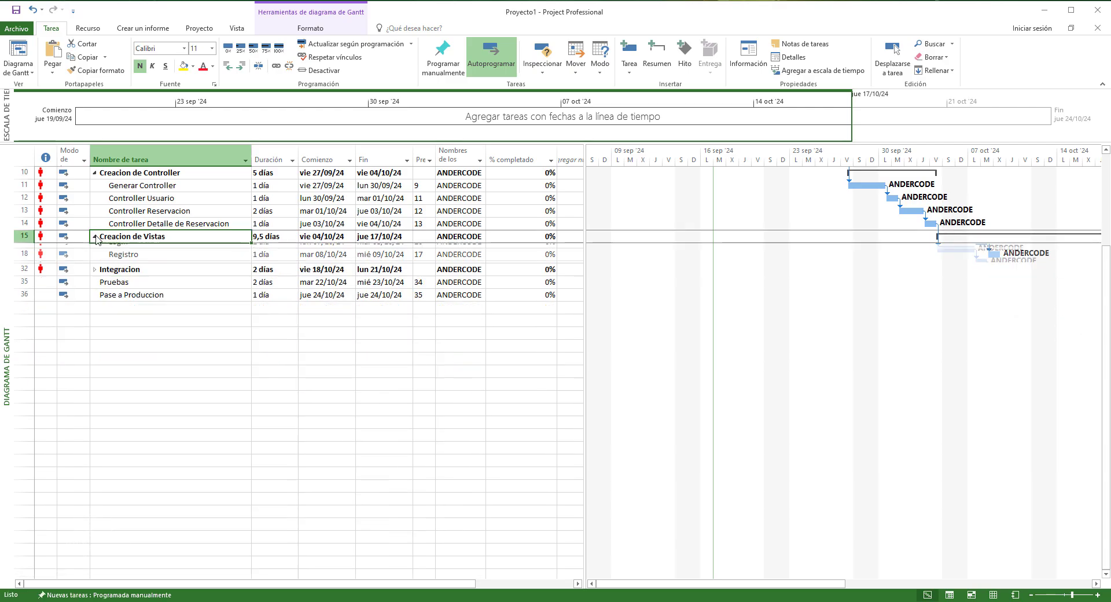
Collapse the Creacion de Modelos, Creacion de Controller and Generacion de BD groups
{"action": "scroll", "coordinate": [180, 297], "scroll_direction": "up", "scroll_amount": 1}
{"action": "scroll", "coordinate": [108, 232], "scroll_direction": "up", "scroll_amount": 2}
{"action": "left_click", "coordinate": [95, 211]}
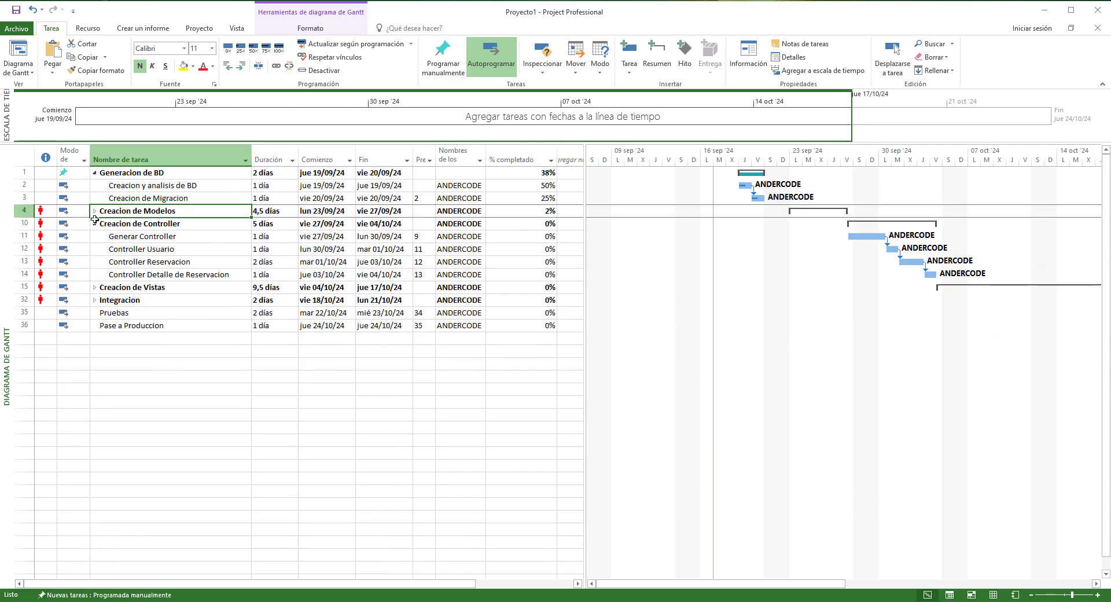
{"action": "left_click", "coordinate": [94, 224]}
{"action": "left_click", "coordinate": [95, 173]}
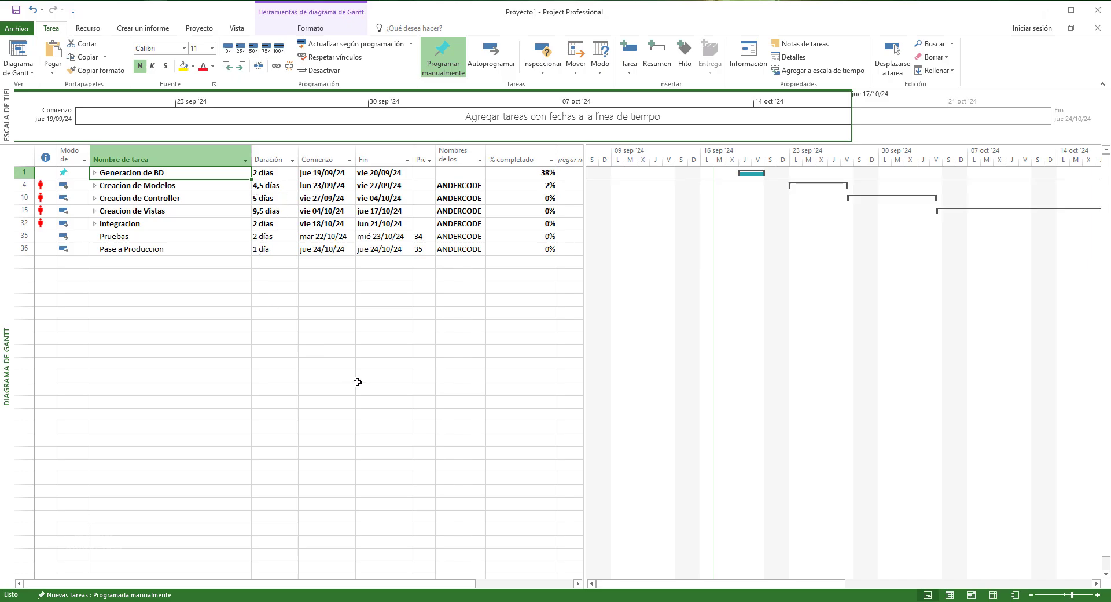
Launch Calculator via Win+R and place it over the Gantt chart
{"action": "key", "text": "super+r"}
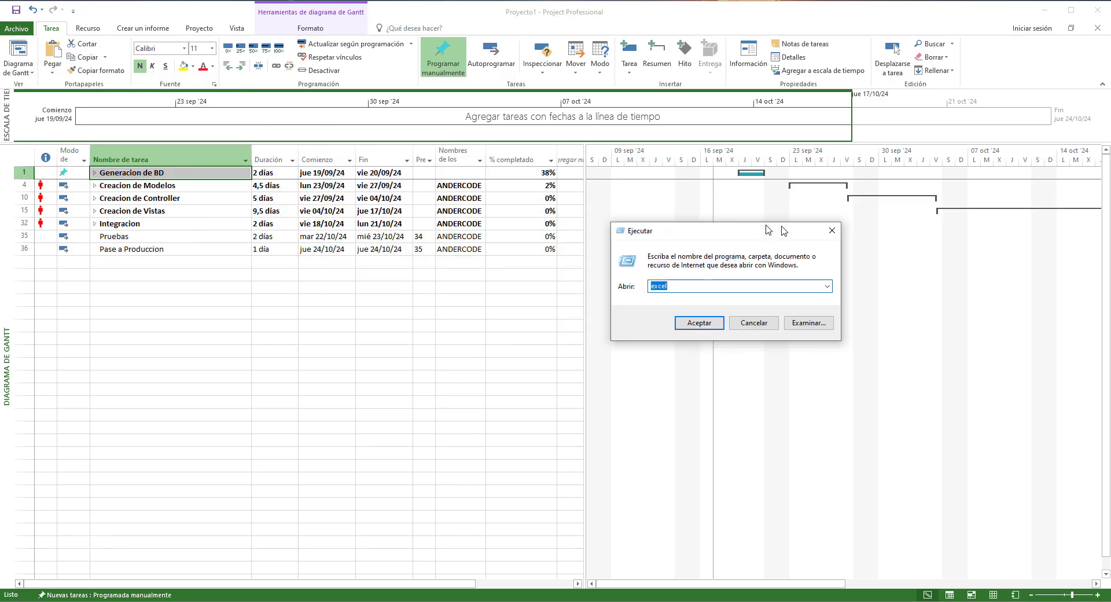
{"action": "key", "text": "Return"}
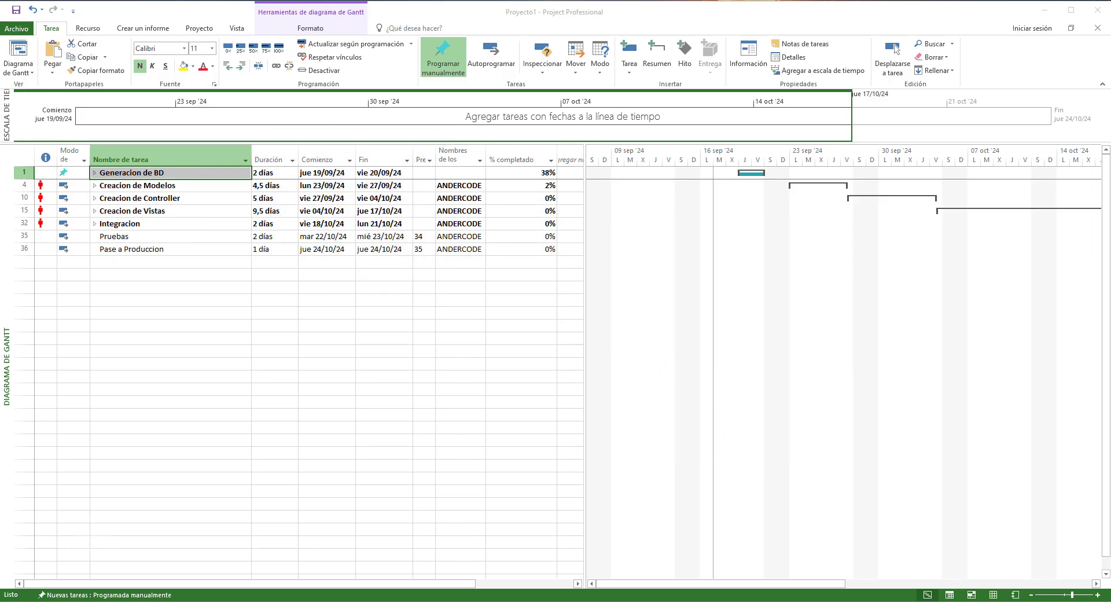
{"action": "left_click_drag", "start_coordinate": [290, 152], "coordinate": [698, 154]}
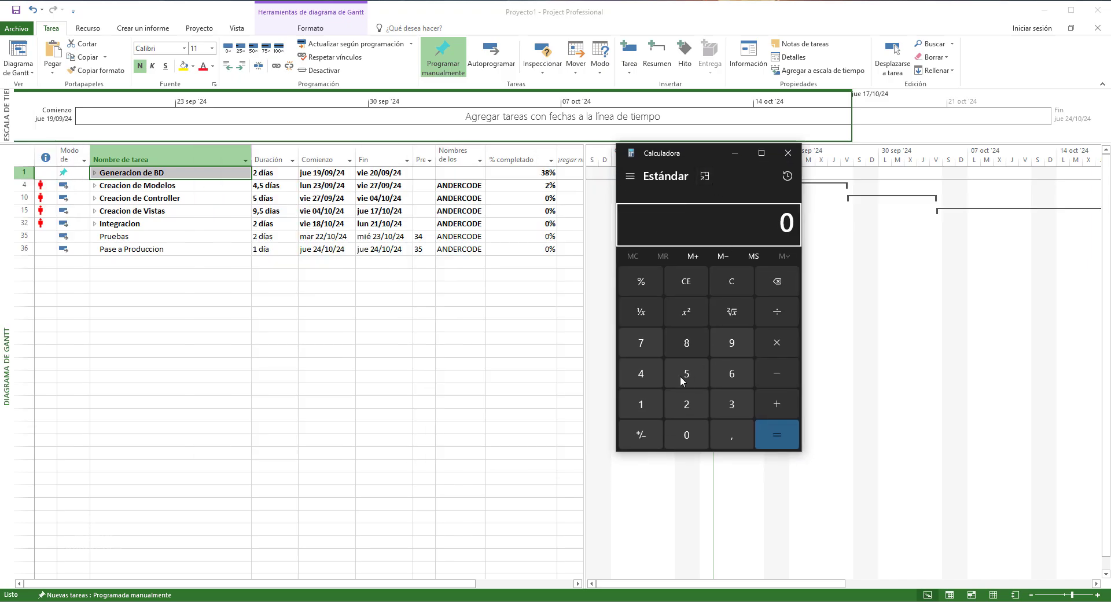
Sum 2 + 4,5 + 5 for a running total of 11,5
{"action": "left_click", "coordinate": [685, 400]}
{"action": "left_click", "coordinate": [772, 405]}
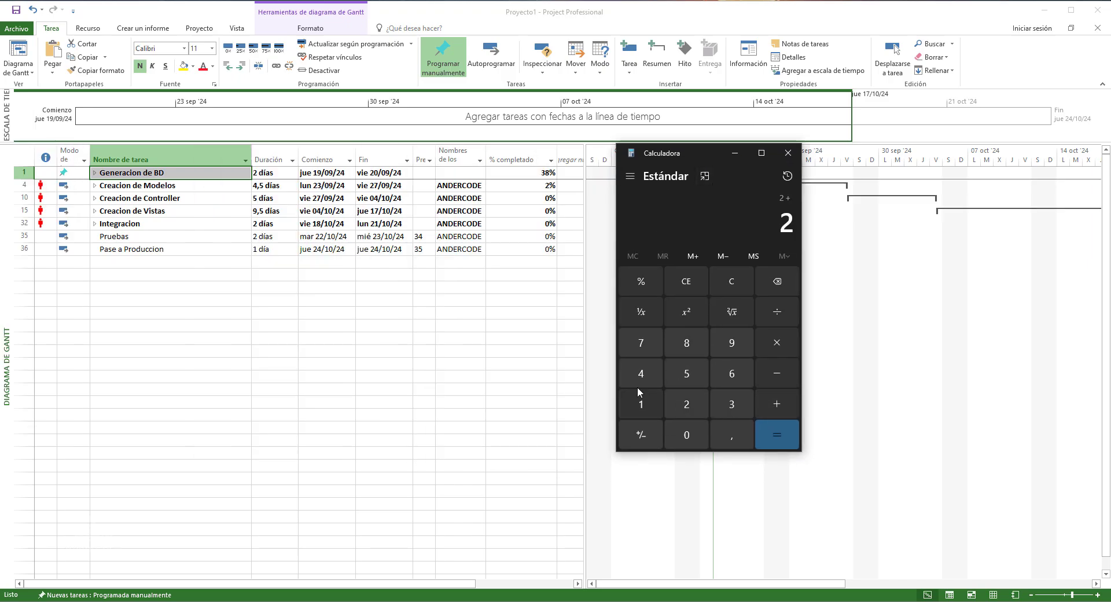
{"action": "left_click", "coordinate": [639, 376]}
{"action": "left_click", "coordinate": [729, 431]}
{"action": "left_click", "coordinate": [686, 374]}
{"action": "left_click", "coordinate": [776, 432]}
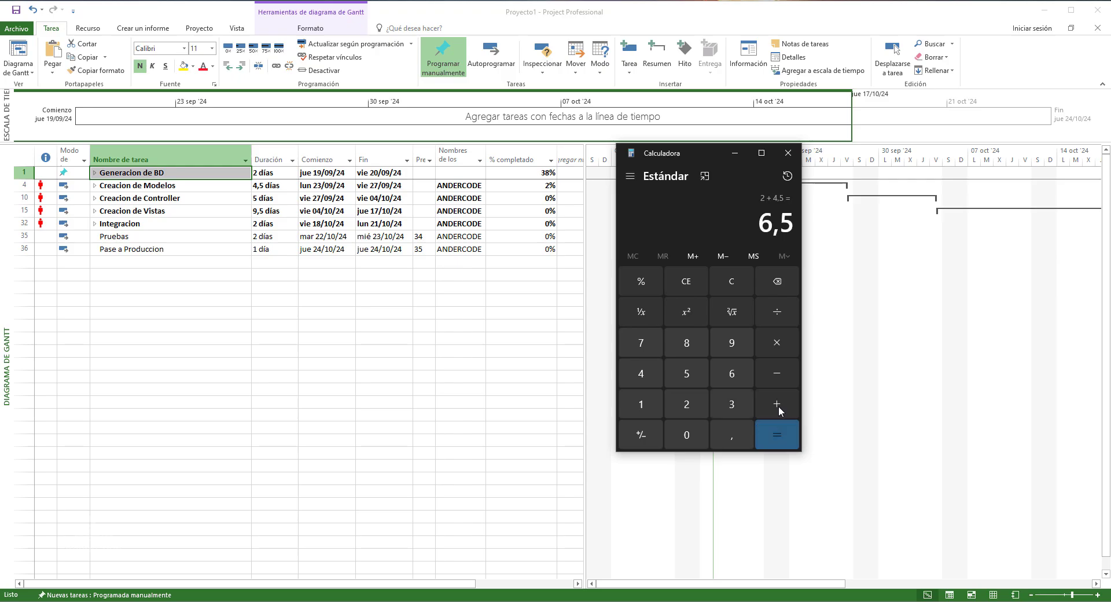
{"action": "left_click", "coordinate": [777, 404]}
{"action": "left_click", "coordinate": [687, 373]}
{"action": "left_click", "coordinate": [775, 435]}
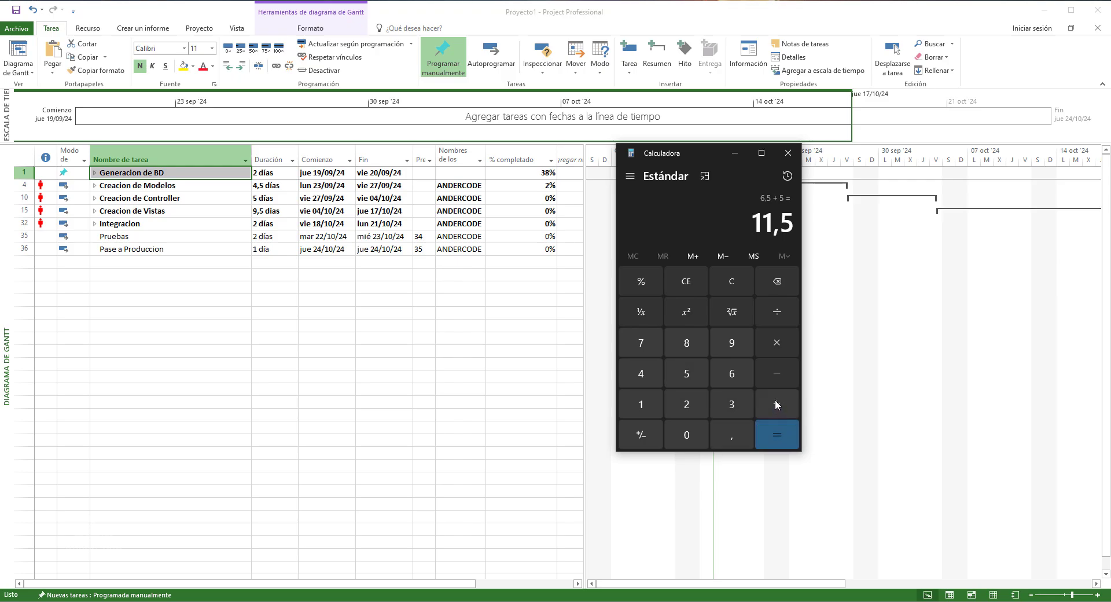
Add 9,5 and 5 to reach the 26-day total
{"action": "left_click", "coordinate": [777, 405]}
{"action": "left_click", "coordinate": [731, 343]}
{"action": "left_click", "coordinate": [731, 435]}
{"action": "left_click", "coordinate": [698, 376]}
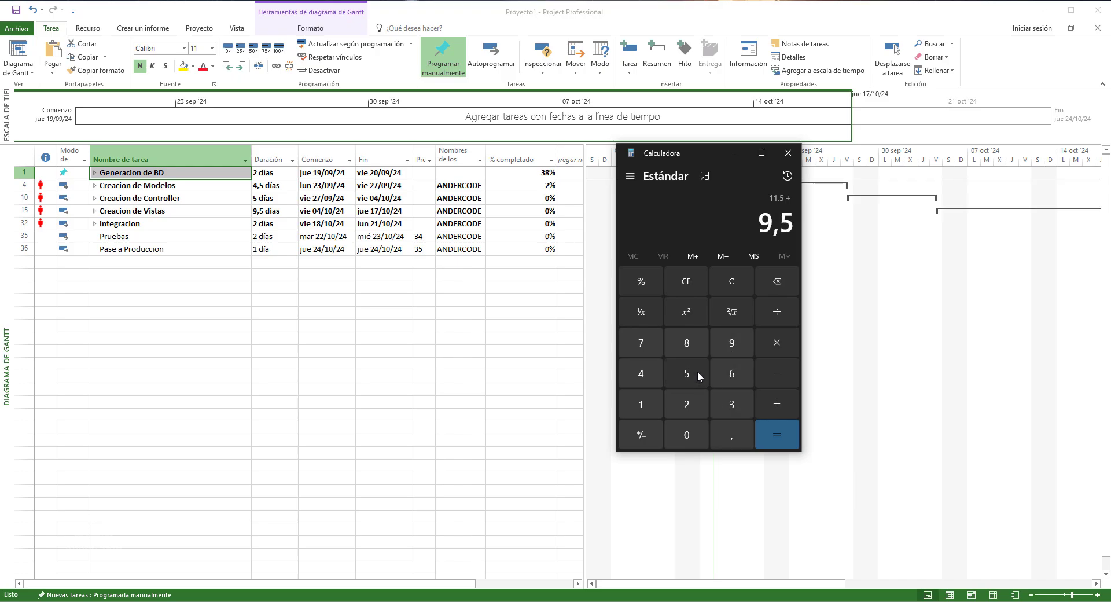
{"action": "left_click", "coordinate": [777, 406]}
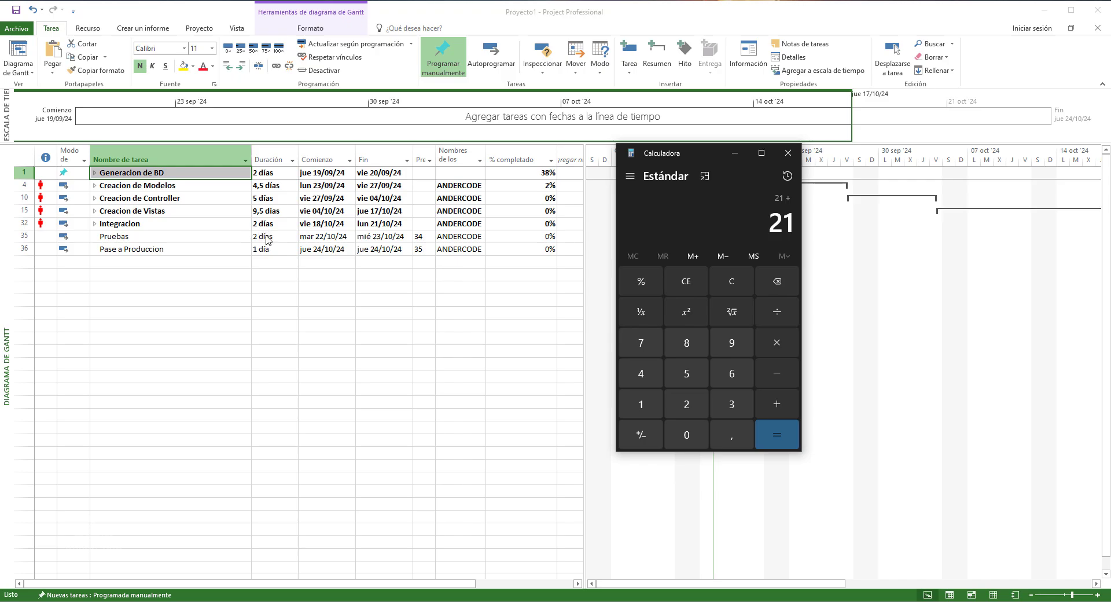
{"action": "left_click", "coordinate": [687, 374]}
{"action": "left_click", "coordinate": [779, 444]}
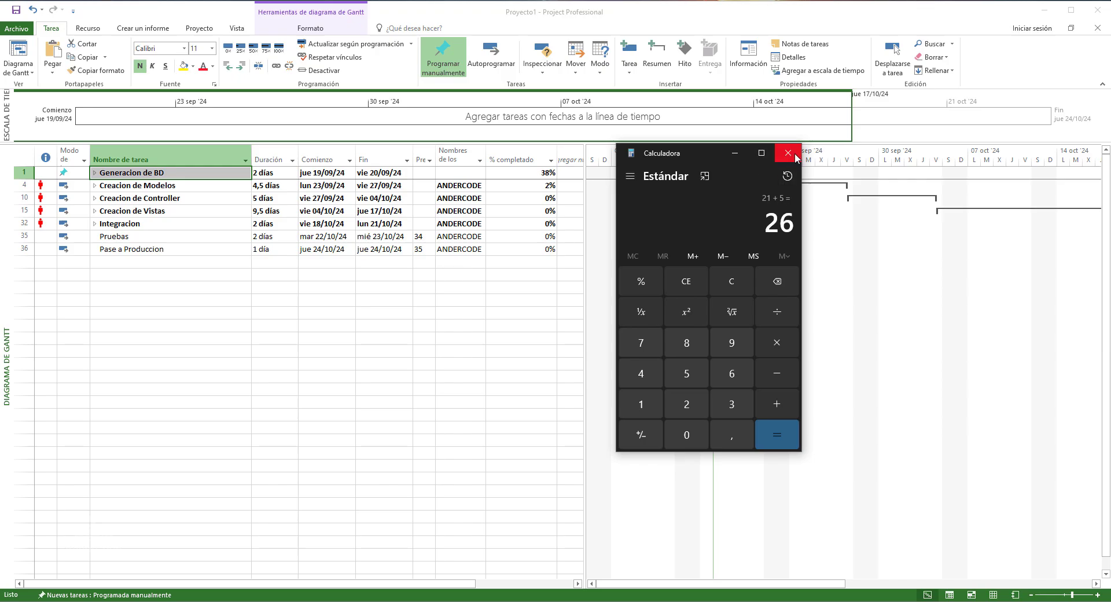
{"action": "mouse_move", "coordinate": [697, 151]}
{"action": "left_mouse_down"}
{"action": "mouse_move", "coordinate": [411, 162]}
{"action": "mouse_move", "coordinate": [703, 225]}
{"action": "left_mouse_up"}
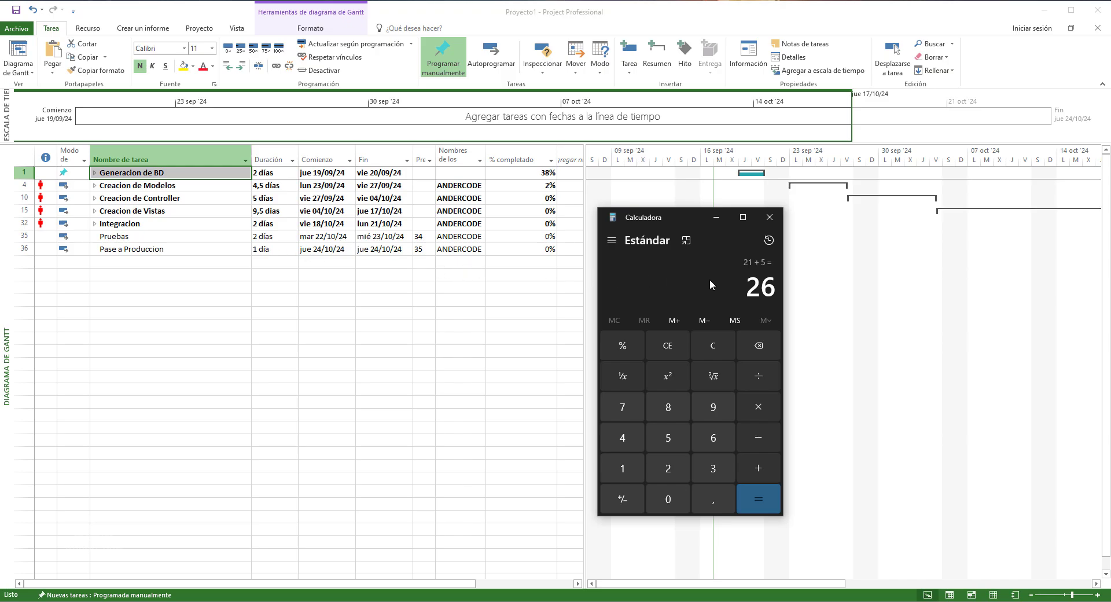
Open Costos1.xlsx from the docs folder in Excel and dismiss the recovery pane
{"action": "double_click", "coordinate": [756, 285]}
{"action": "left_click", "coordinate": [1043, 10]}
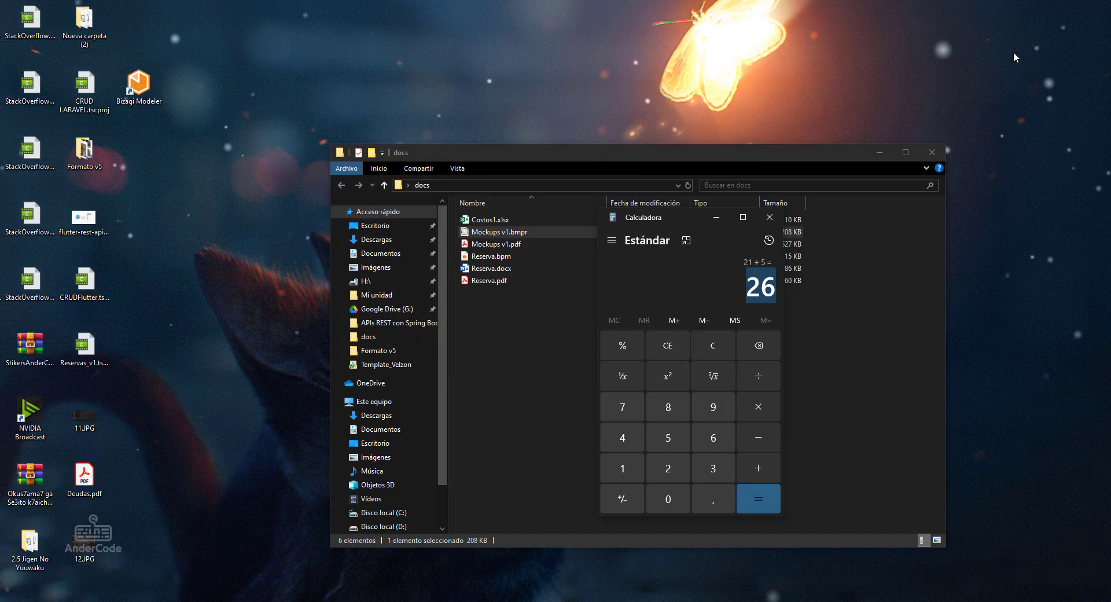
{"action": "left_click", "coordinate": [501, 221]}
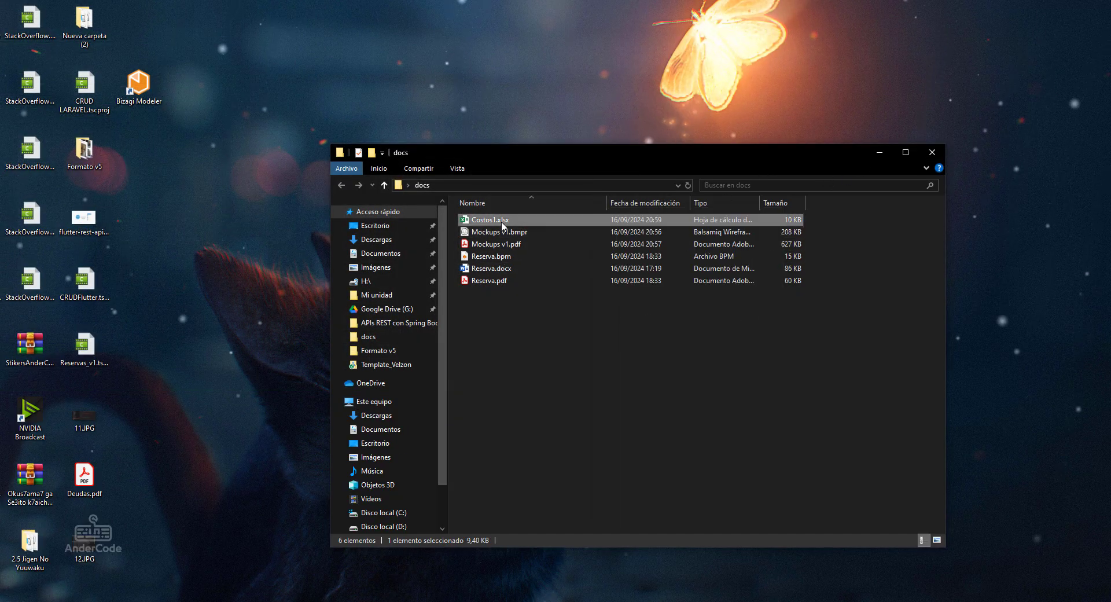
{"action": "double_click", "coordinate": [501, 221]}
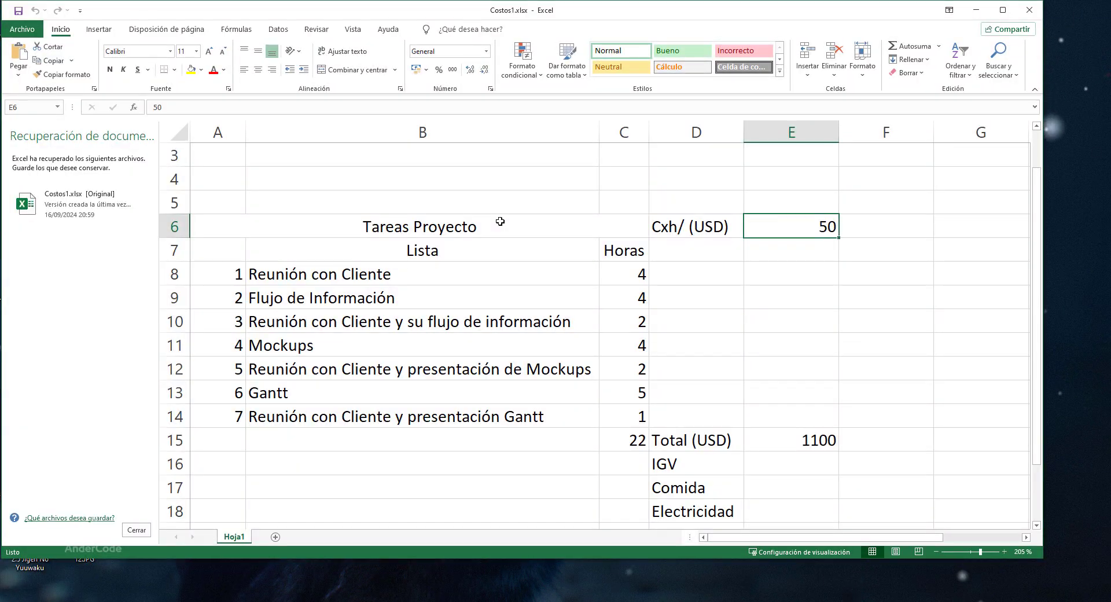
{"action": "left_click", "coordinate": [137, 529]}
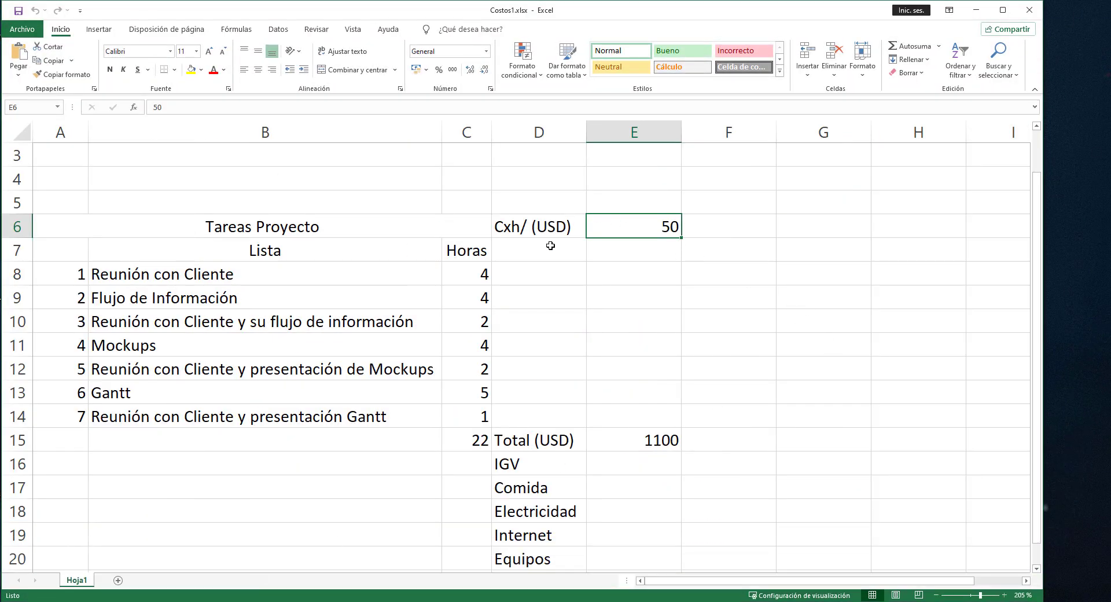
{"action": "scroll", "coordinate": [550, 245], "scroll_direction": "up", "scroll_amount": 1}
{"action": "left_click_drag", "start_coordinate": [17, 155], "coordinate": [13, 250]}
Delete the empty rows 1–5, enter 'Tiempo de Proyecto' in F4 and widen column F
{"action": "right_click", "coordinate": [12, 204]}
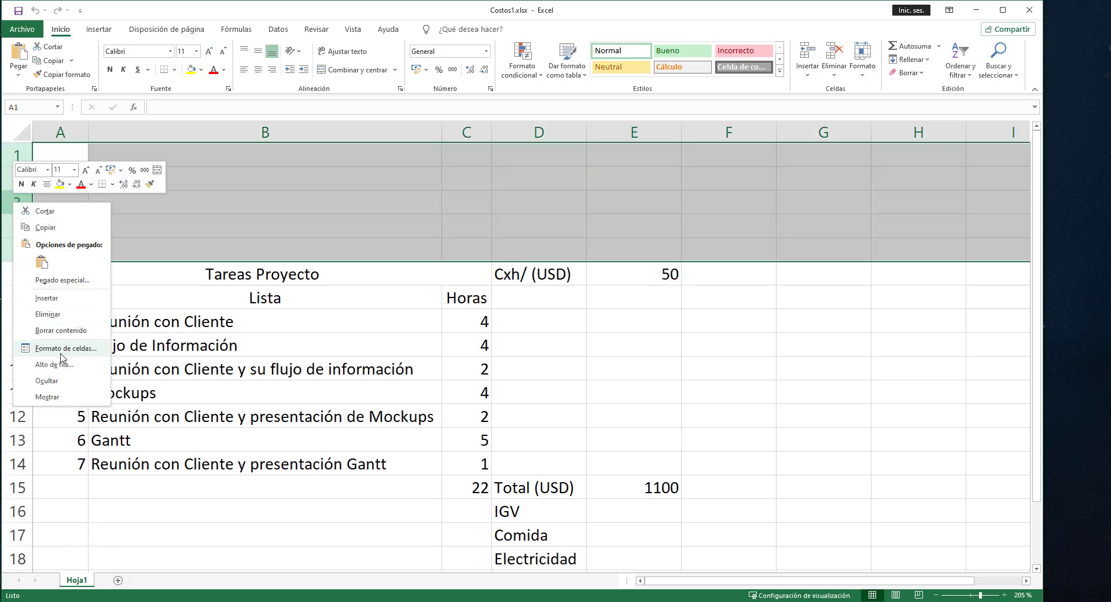
{"action": "left_click", "coordinate": [48, 314]}
{"action": "left_click", "coordinate": [819, 341]}
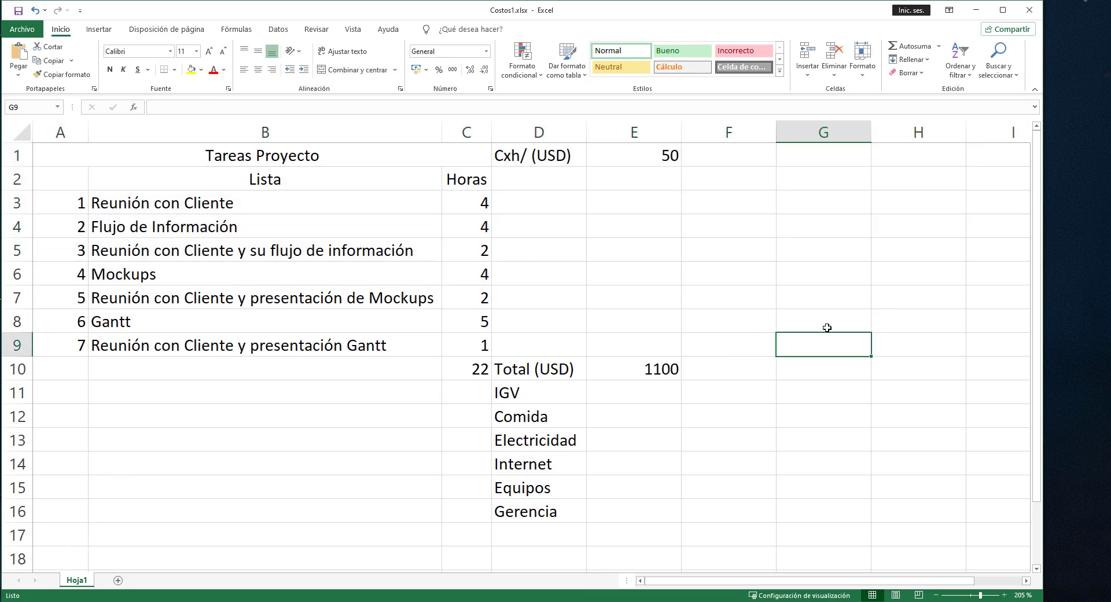
{"action": "left_click", "coordinate": [816, 224]}
{"action": "left_click", "coordinate": [762, 224]}
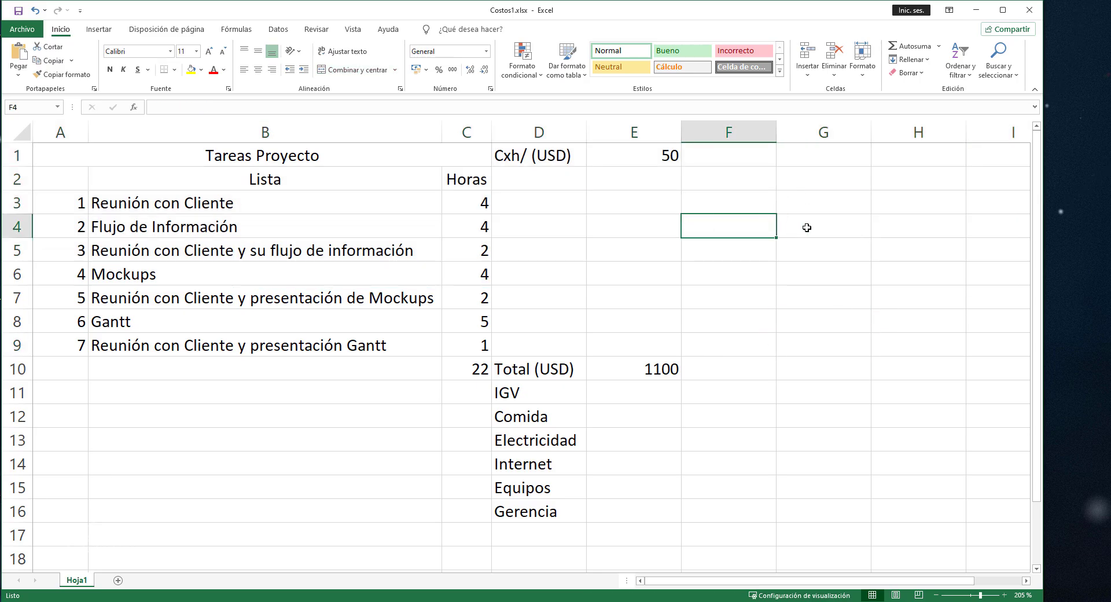
{"action": "left_click", "coordinate": [807, 227]}
{"action": "left_click", "coordinate": [751, 231]}
{"action": "type", "text": "Timep"}
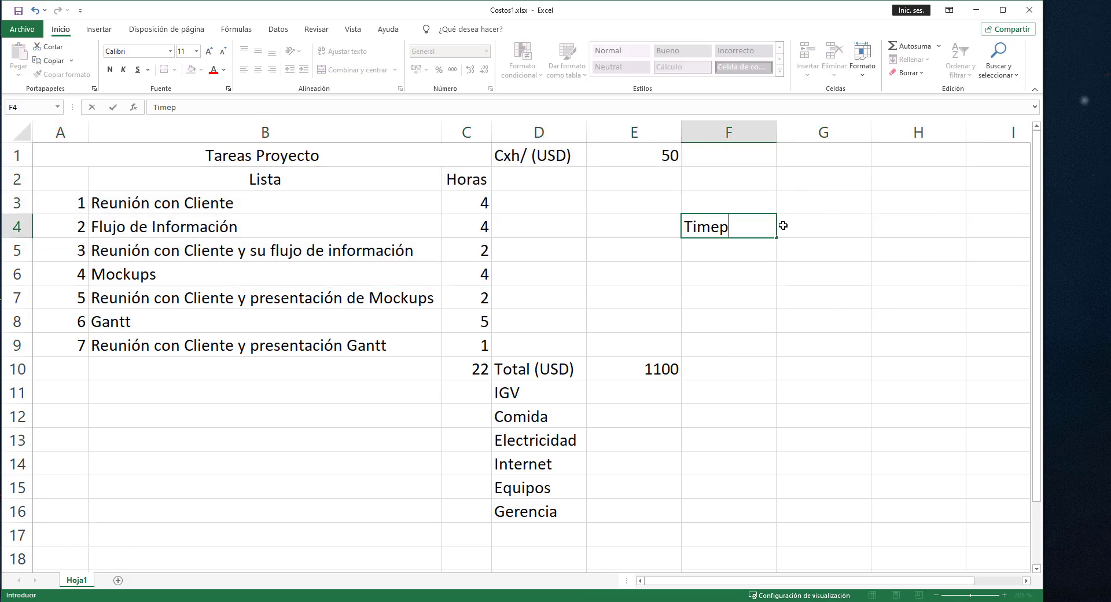
{"action": "key", "text": "BackSpace"}
{"action": "key", "text": "BackSpace"}
{"action": "key", "text": "BackSpace"}
{"action": "type", "text": "empo de "}
{"action": "type", "text": "Proyecto"}
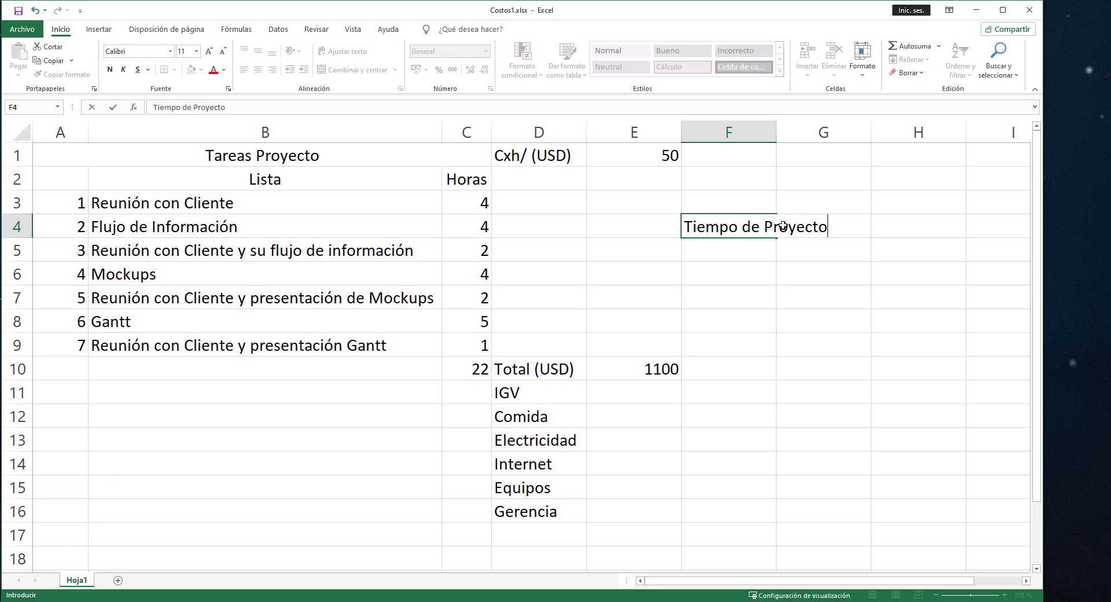
{"action": "key", "text": "Return"}
{"action": "left_click_drag", "start_coordinate": [776, 132], "coordinate": [829, 139]}
Enter '26 Dias' in G4 after checking the 21 + 5 = 26 sum in Calculator
{"action": "left_click", "coordinate": [861, 222]}
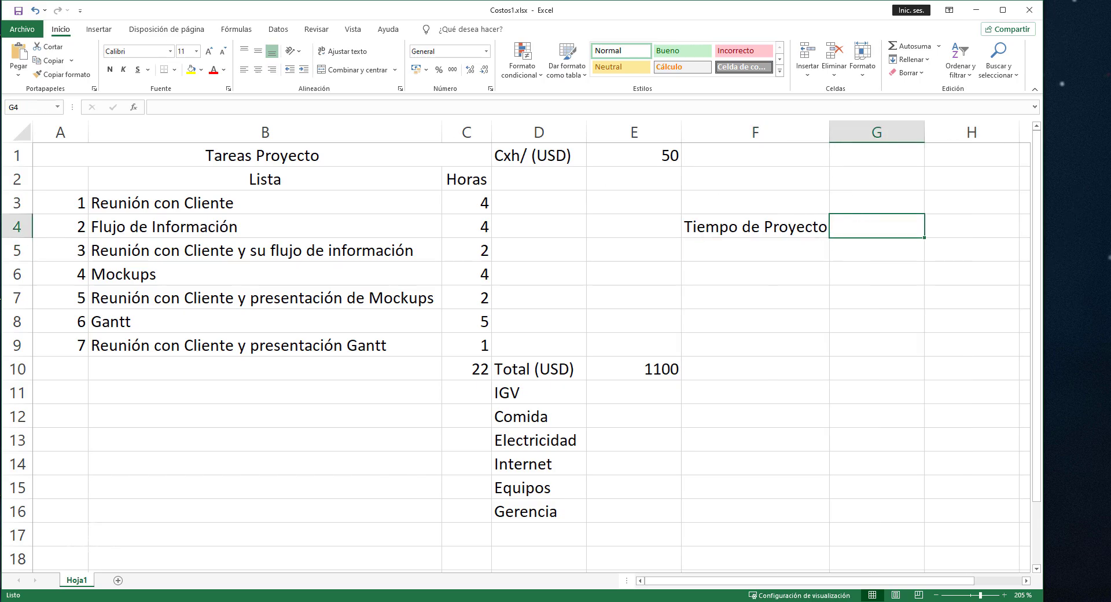
{"action": "key", "text": "alt+Tab"}
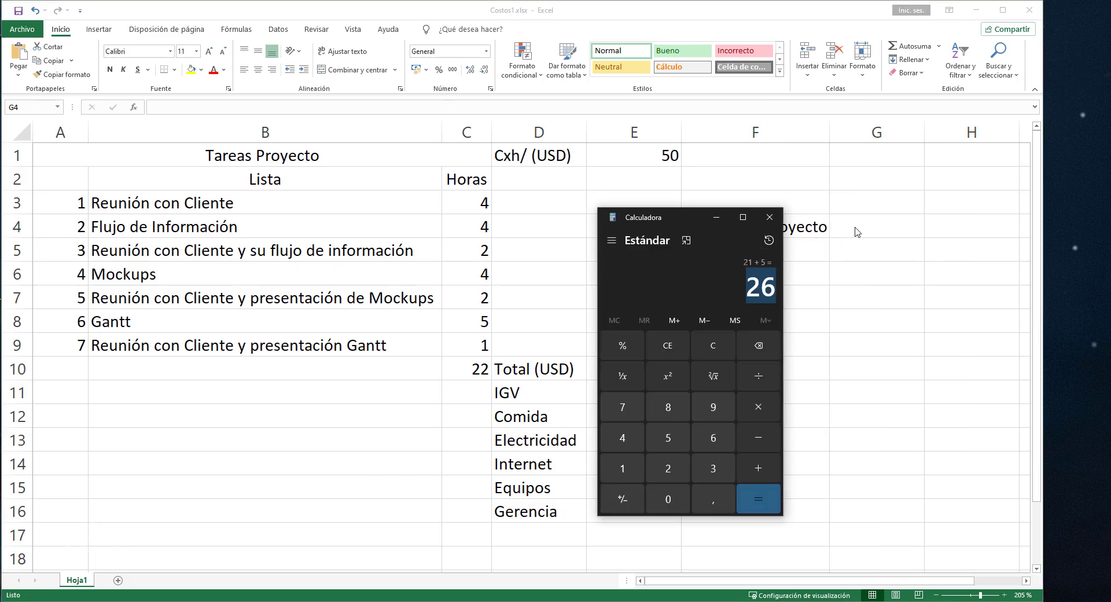
{"action": "key", "text": "alt+Tab"}
{"action": "type", "text": "26"}
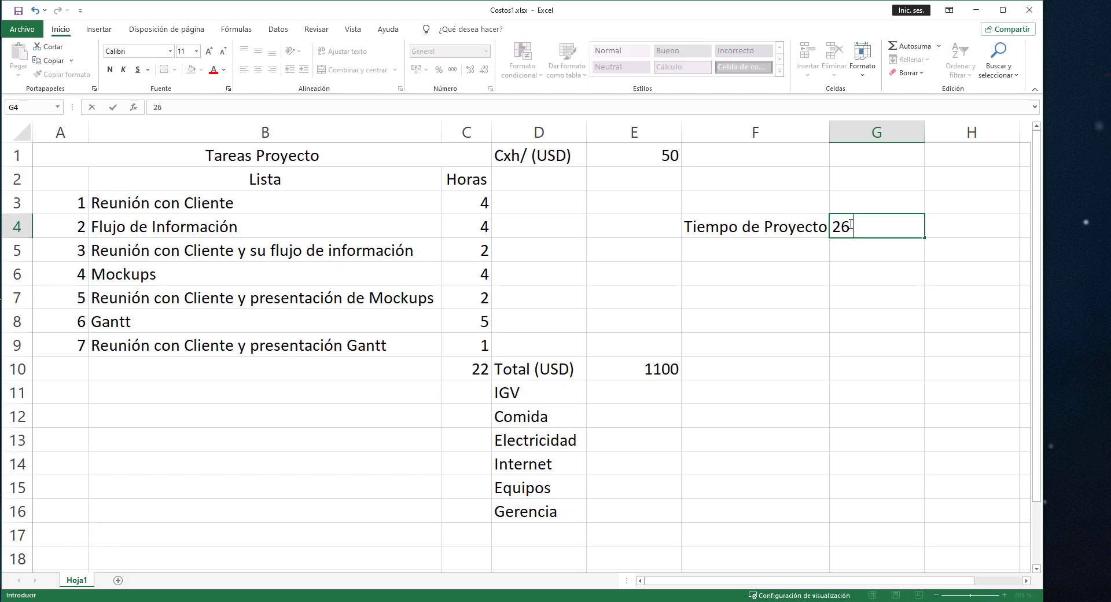
{"action": "type", "text": " Dias"}
{"action": "key", "text": "Return"}
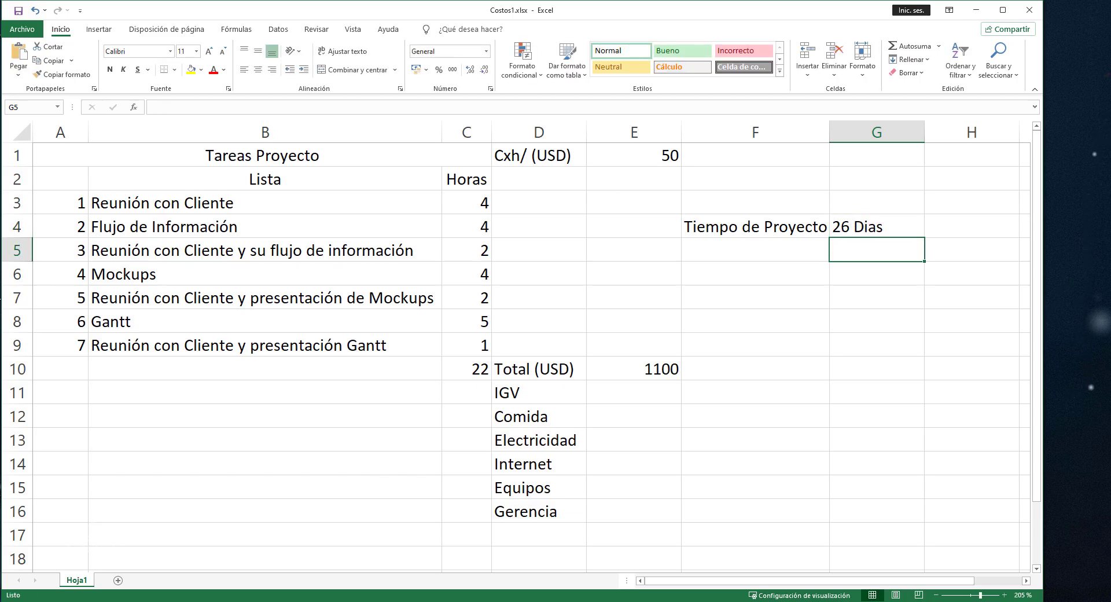
Compute 26 × 8 = 208 in Calculator and enter '208 H' in G5
{"action": "key", "text": "alt+Tab"}
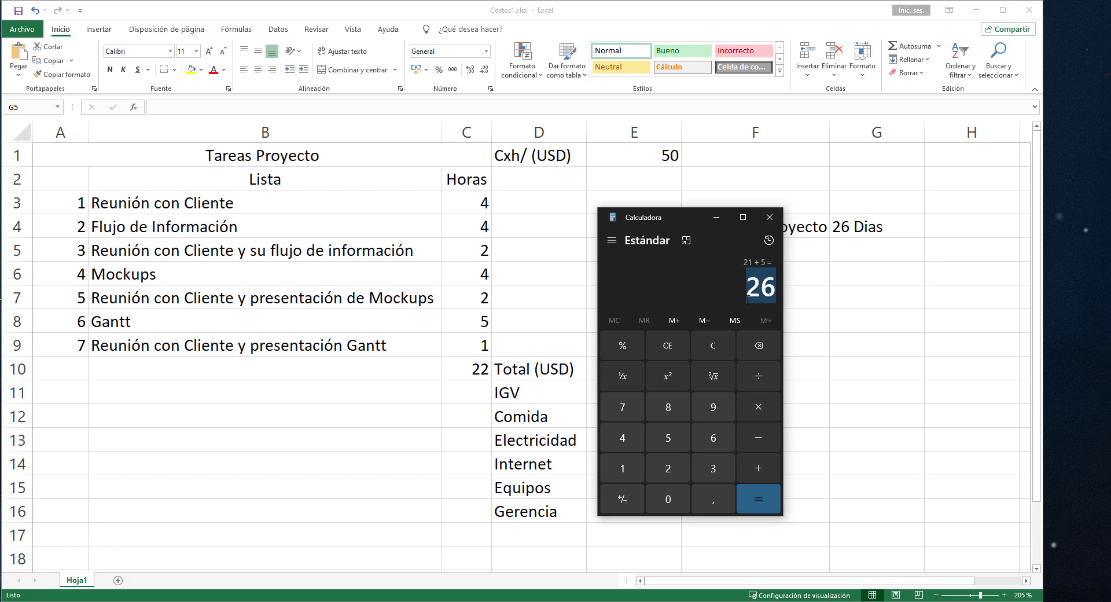
{"action": "left_click", "coordinate": [759, 407]}
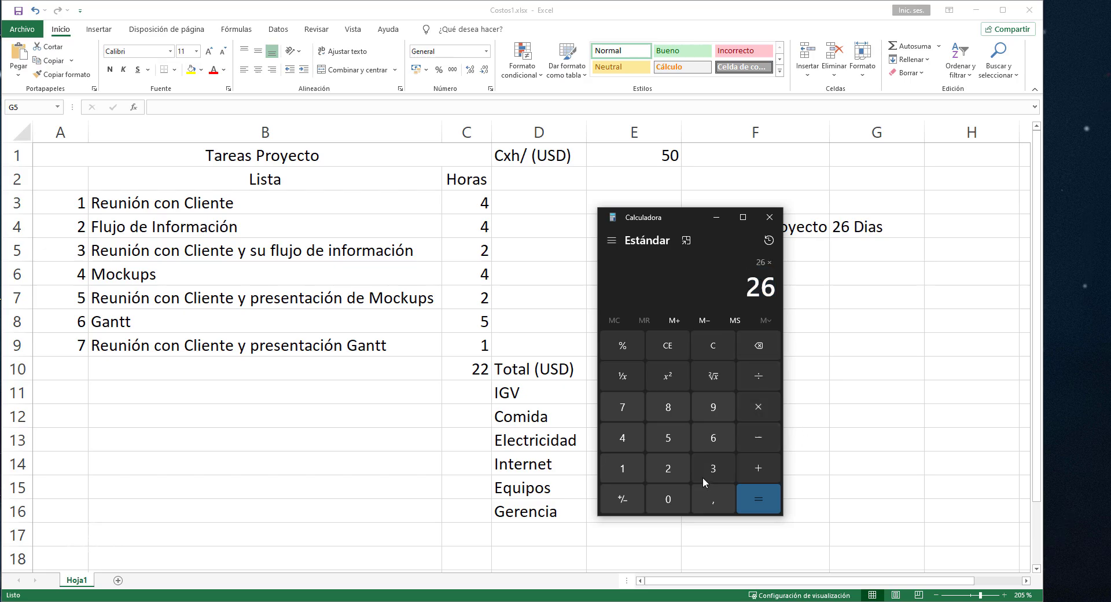
{"action": "left_click", "coordinate": [678, 412]}
{"action": "left_click", "coordinate": [757, 498]}
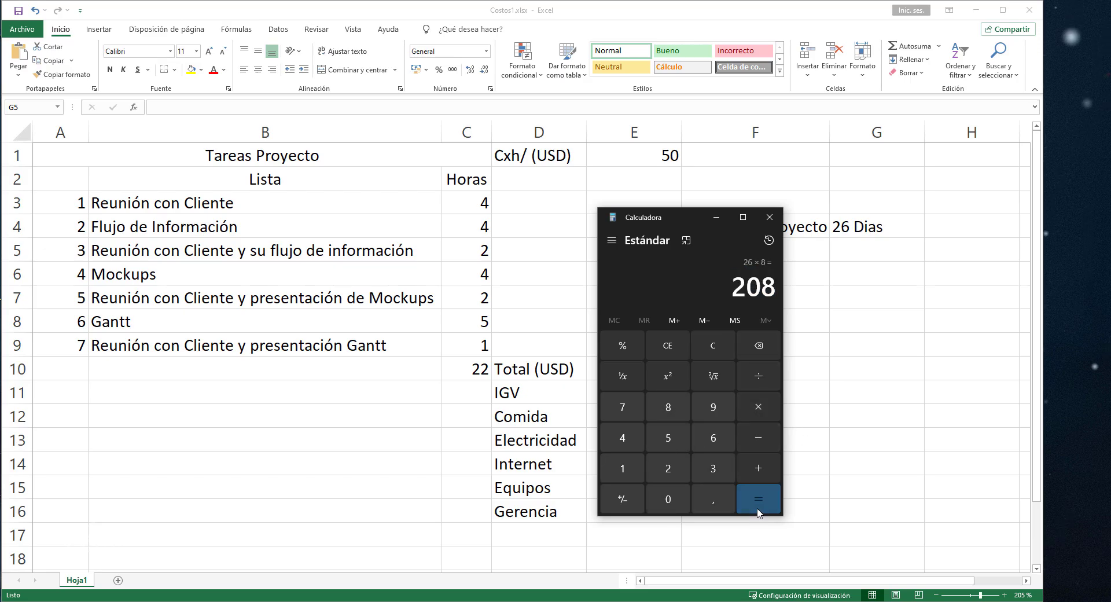
{"action": "left_click", "coordinate": [867, 248]}
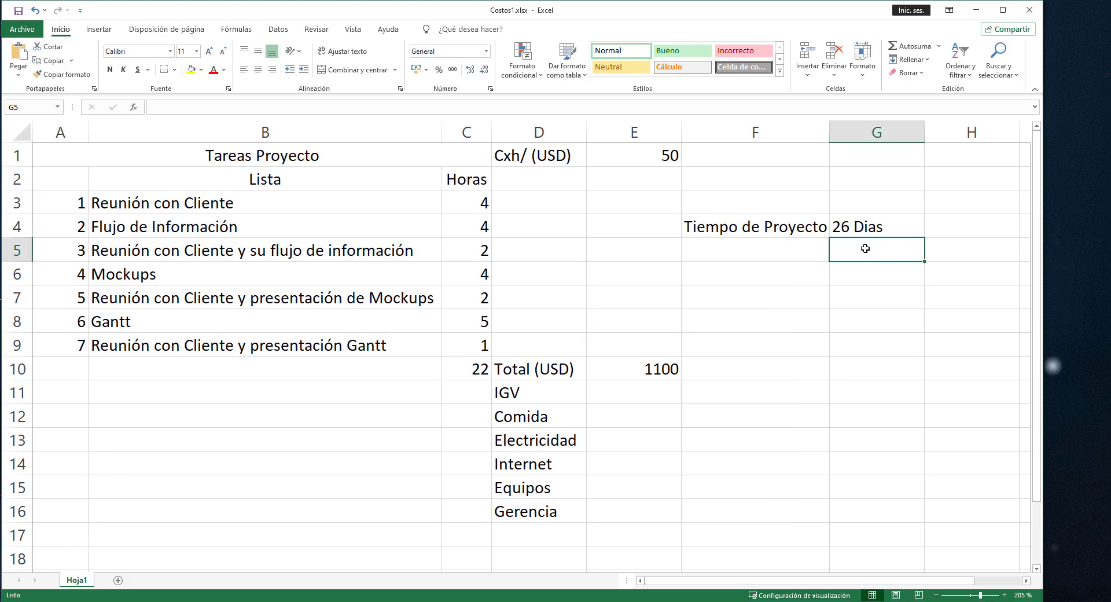
{"action": "type", "text": "208 "}
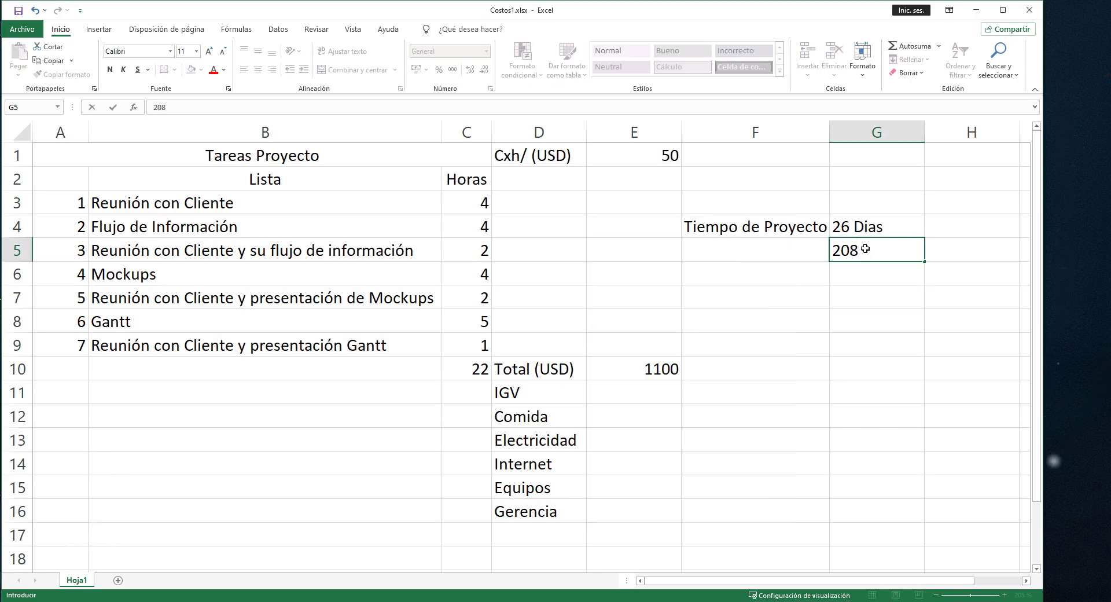
{"action": "type", "text": "H"}
{"action": "key", "text": "Return"}
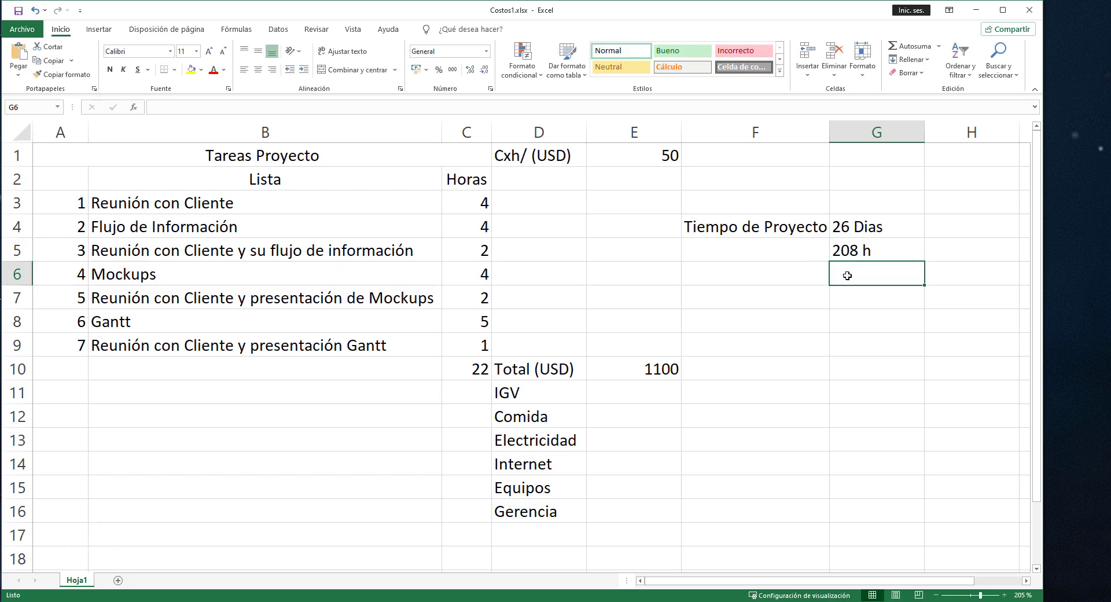
Type the 'Total :' label in F6 and compute 208 × 50 = 10.400 in Calculator
{"action": "left_click", "coordinate": [780, 275]}
{"action": "type", "text": "Total :"}
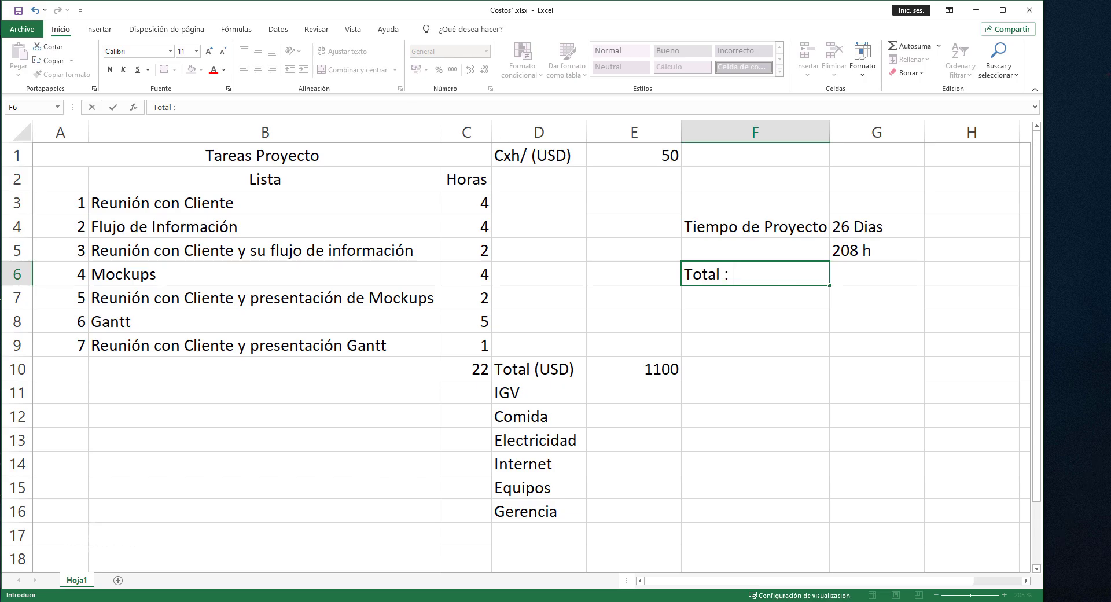
{"action": "key", "text": "alt+Tab"}
{"action": "left_click", "coordinate": [758, 402]}
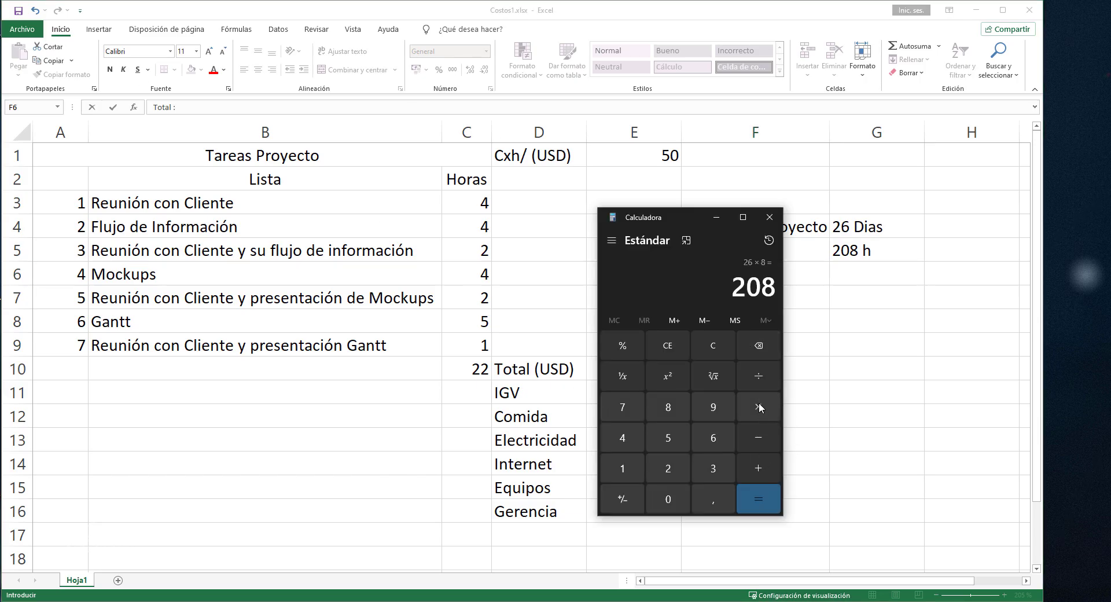
{"action": "left_click", "coordinate": [667, 437]}
{"action": "left_click", "coordinate": [667, 499]}
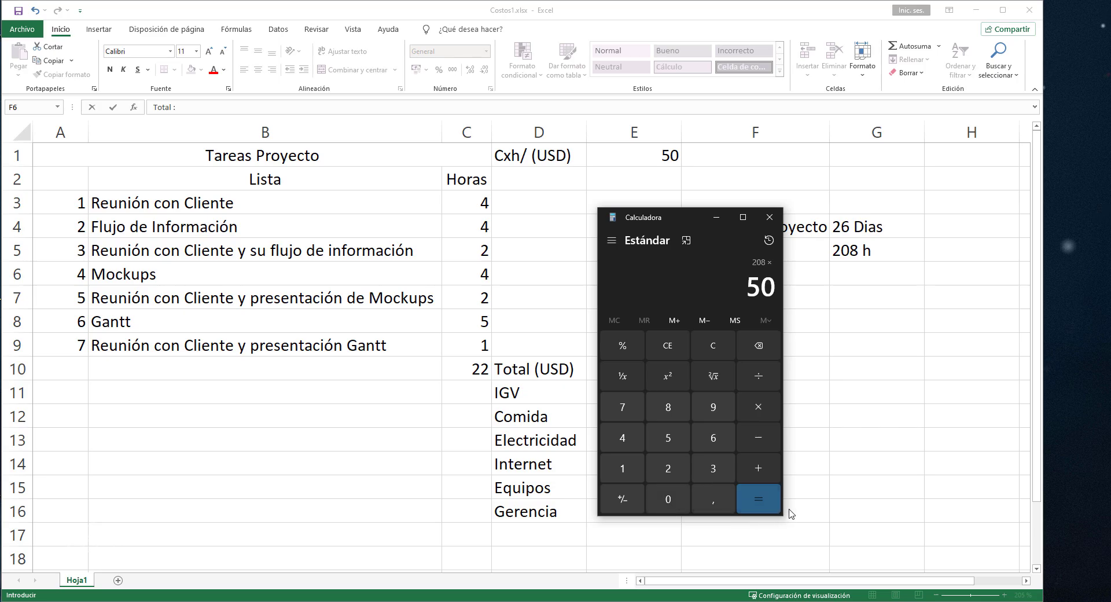
{"action": "left_click", "coordinate": [765, 501]}
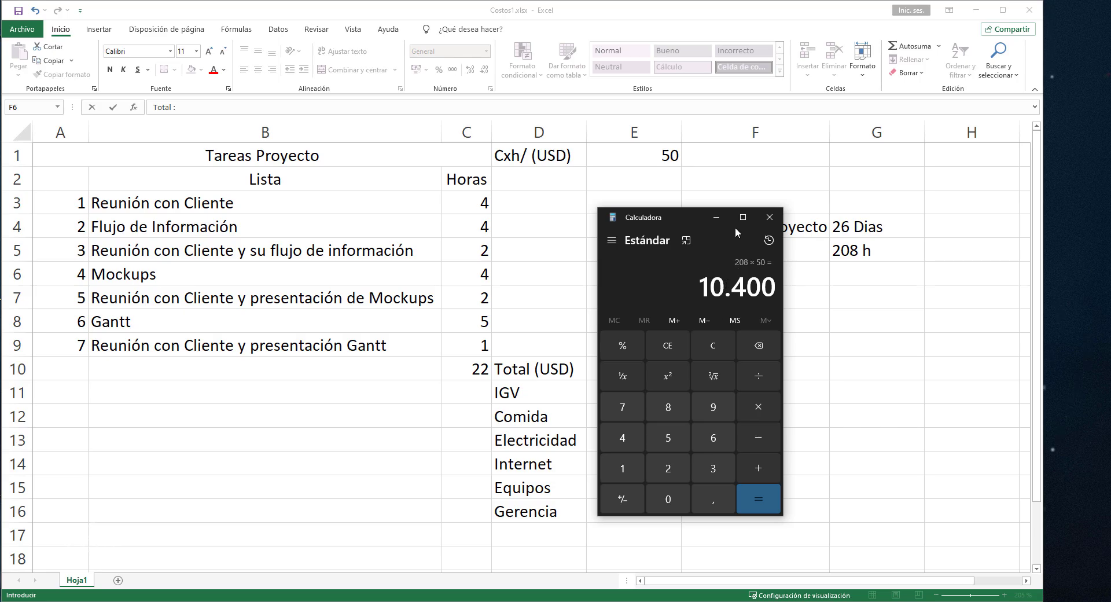
Move the Calculator showing 10.400 off the labels and return to Costos1.xlsx
{"action": "mouse_move", "coordinate": [691, 214]}
{"action": "left_mouse_down"}
{"action": "mouse_move", "coordinate": [579, 179]}
{"action": "mouse_move", "coordinate": [589, 172]}
{"action": "left_mouse_up"}
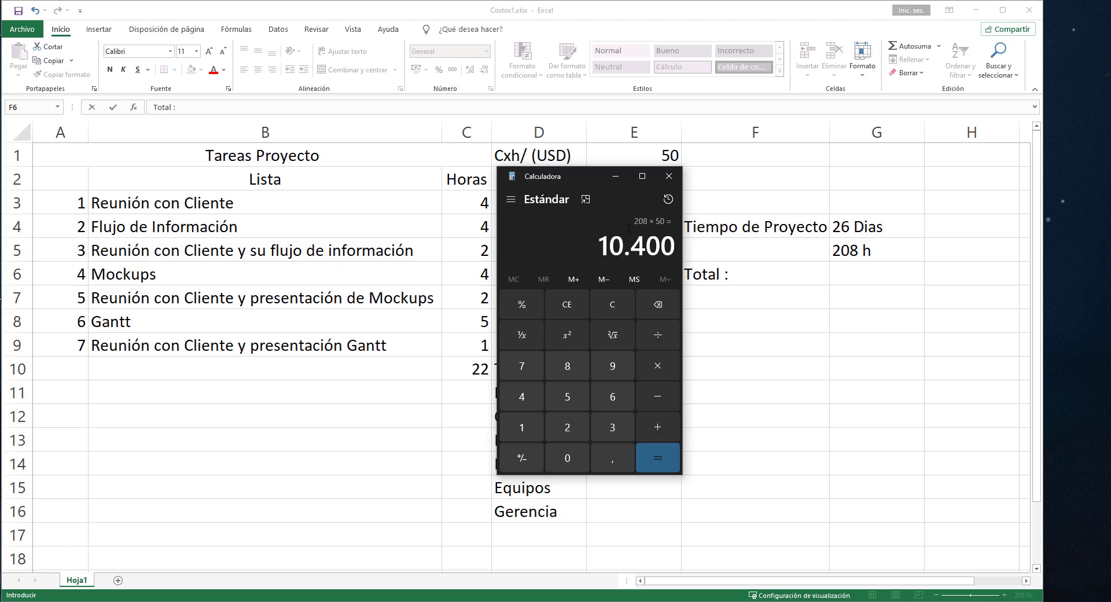
{"action": "left_click_drag", "start_coordinate": [558, 177], "coordinate": [557, 178]}
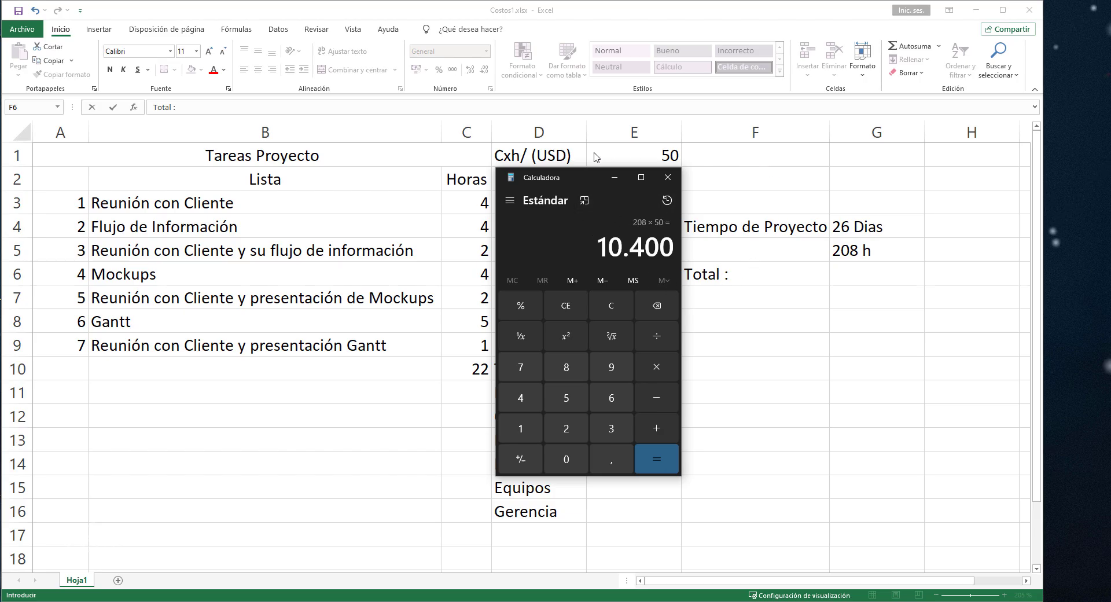
{"action": "left_click_drag", "start_coordinate": [588, 182], "coordinate": [589, 215]}
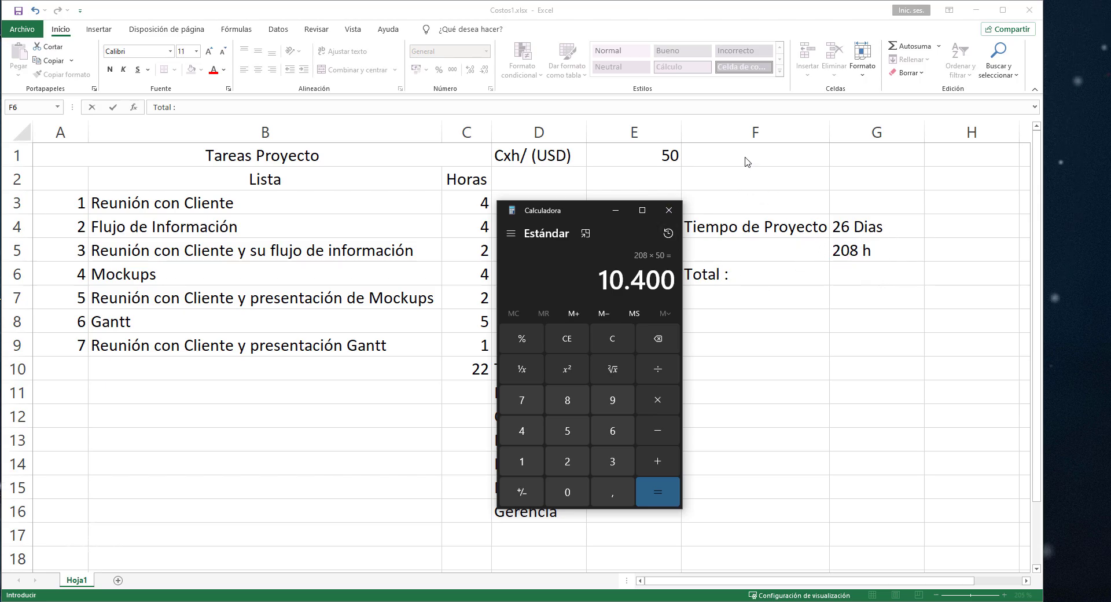
{"action": "key", "text": "alt+Tab"}
Enter 25 in G1 and give G6 a =208*25 formula, so the Total shows 5200
{"action": "left_click", "coordinate": [799, 151]}
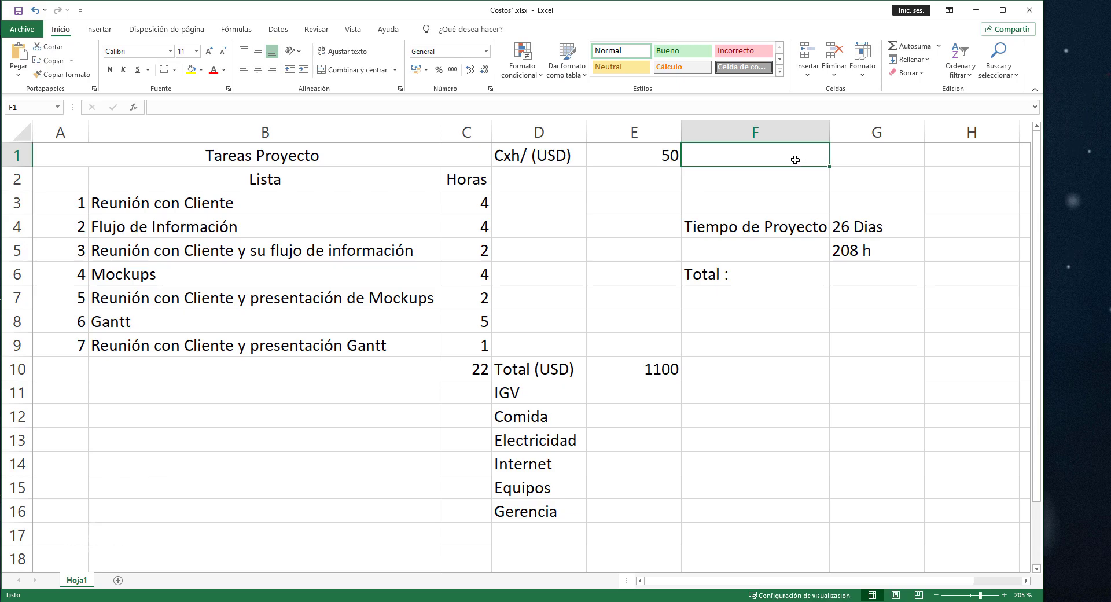
{"action": "left_click", "coordinate": [861, 154]}
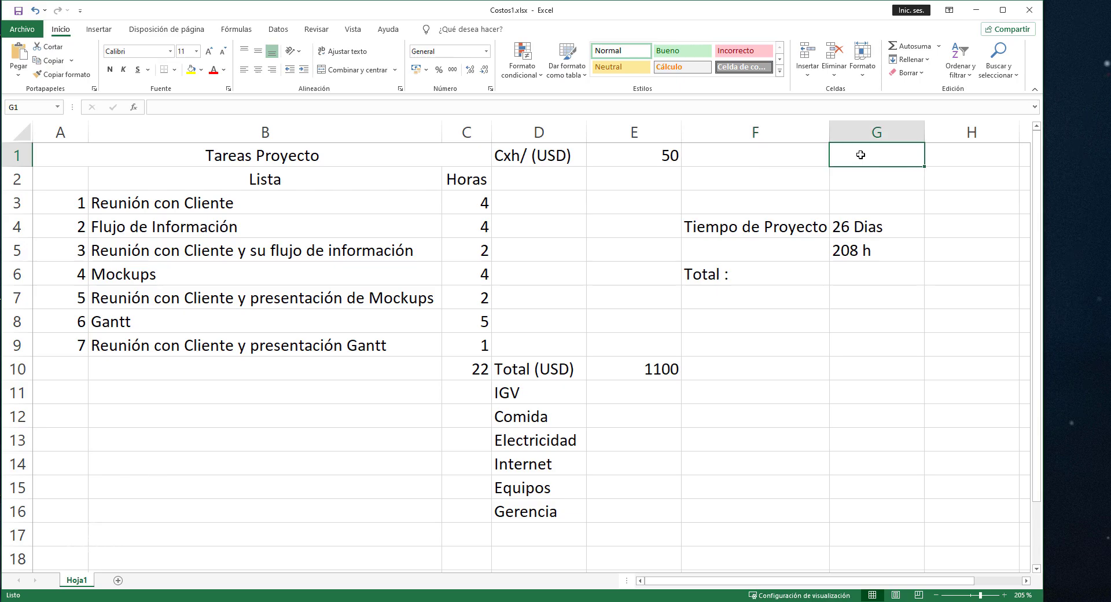
{"action": "type", "text": "25"}
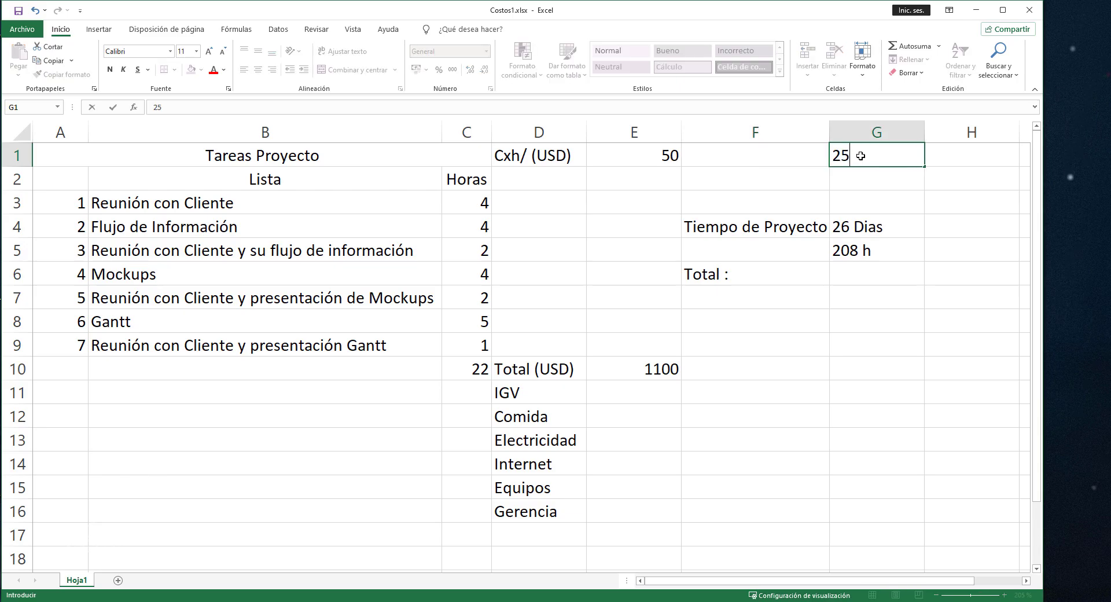
{"action": "left_click", "coordinate": [854, 277]}
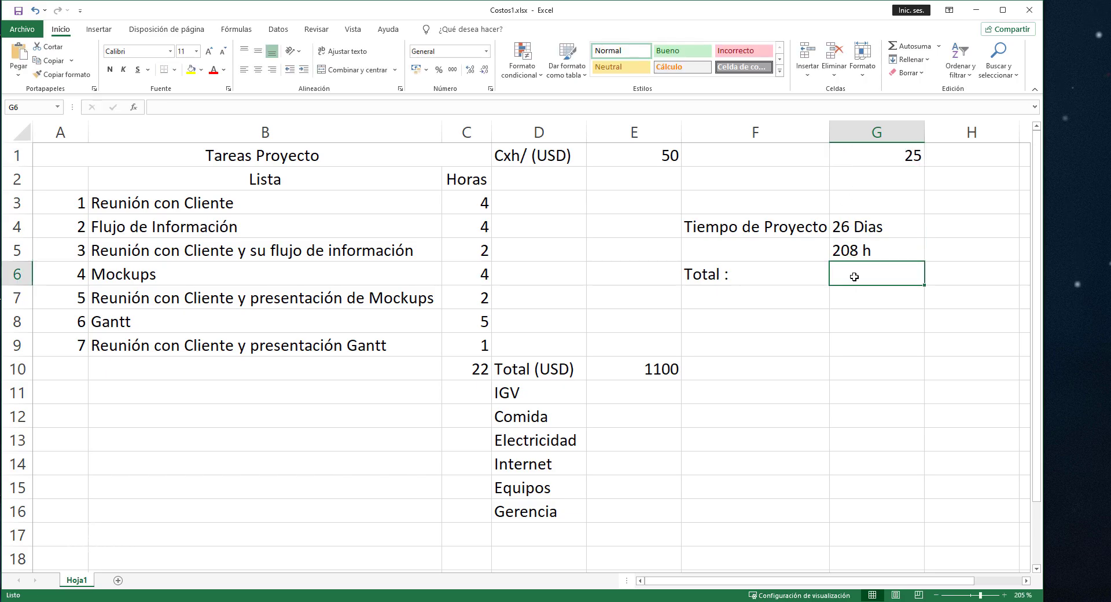
{"action": "type", "text": "=208 *"}
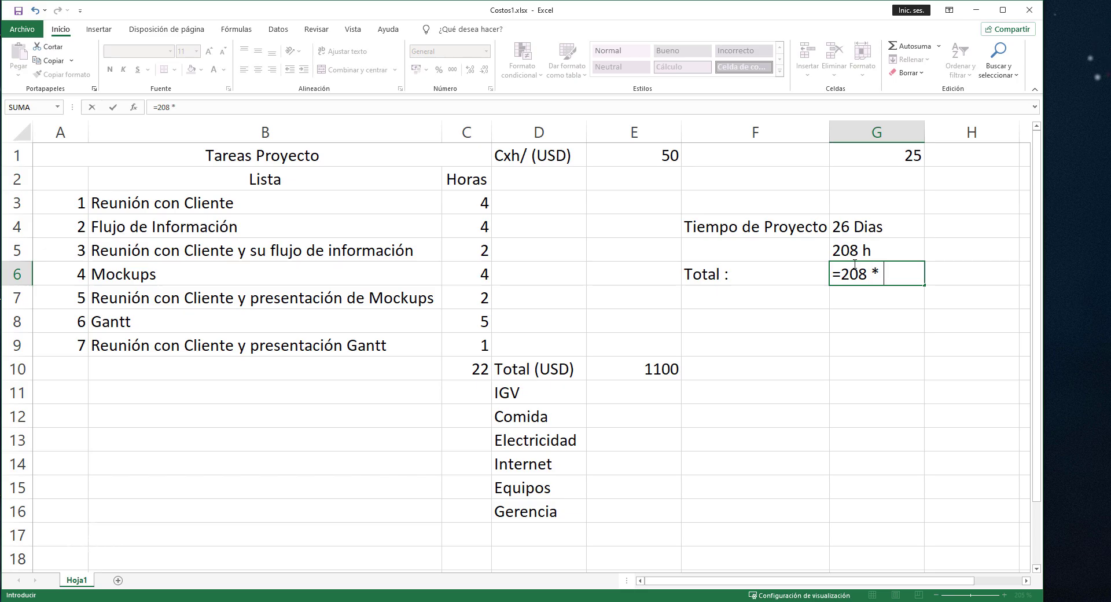
{"action": "type", "text": "25"}
{"action": "key", "text": "Return"}
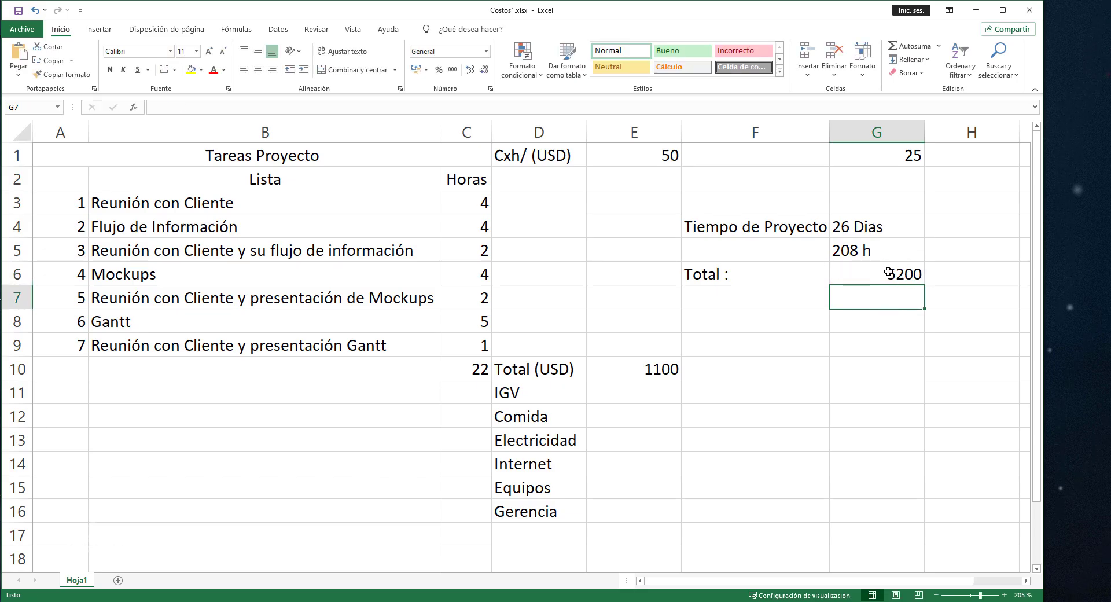
Review the task table and time block, then change the rate in G1 to 35
{"action": "left_click", "coordinate": [834, 275]}
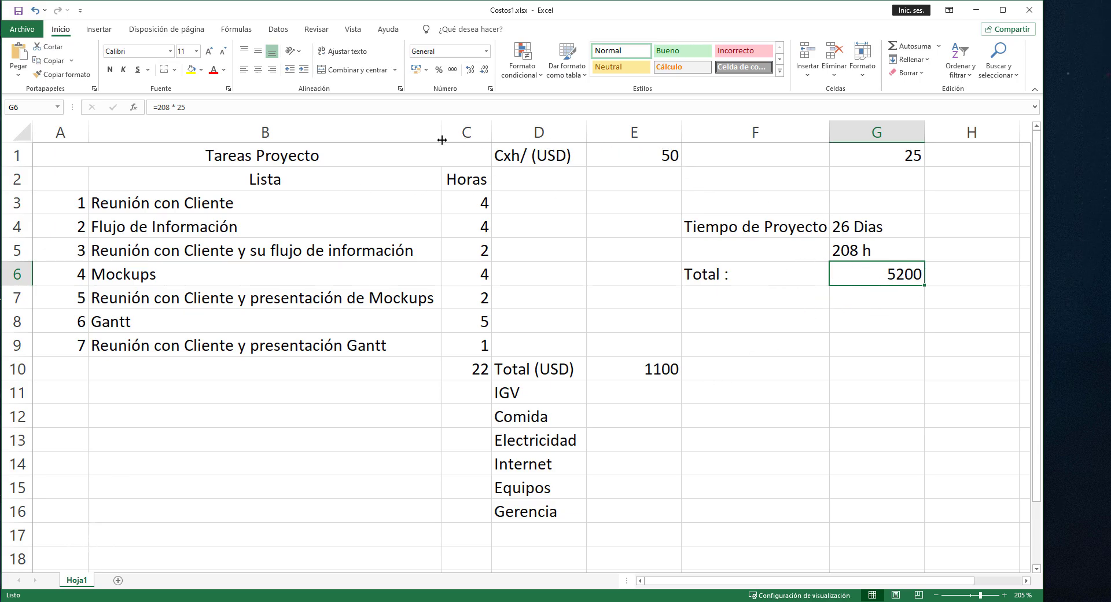
{"action": "left_click_drag", "start_coordinate": [62, 161], "coordinate": [645, 338]}
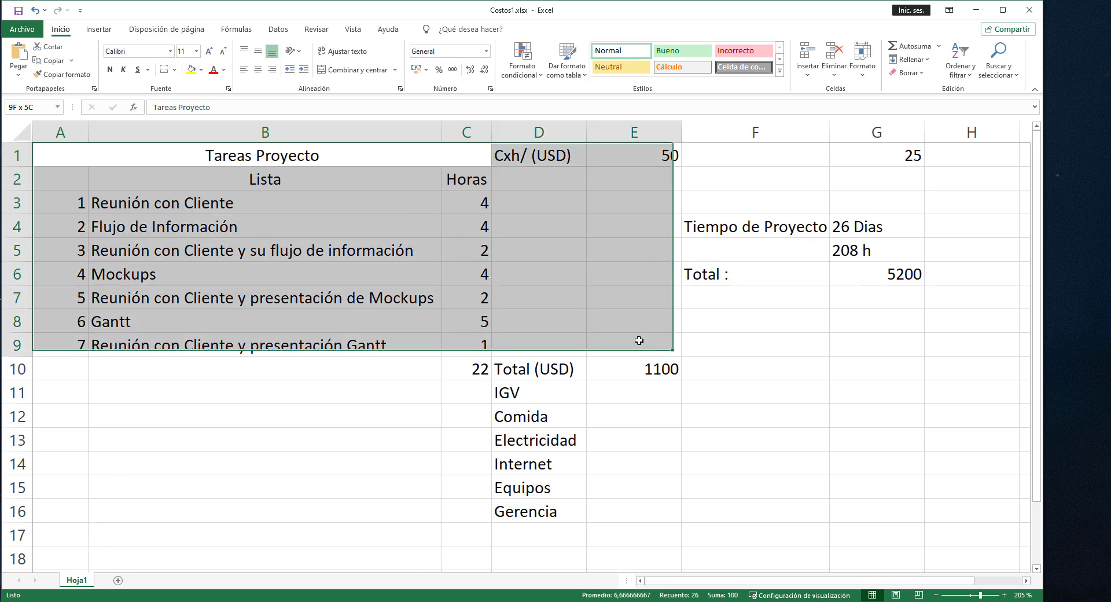
{"action": "left_click_drag", "start_coordinate": [910, 162], "coordinate": [865, 249]}
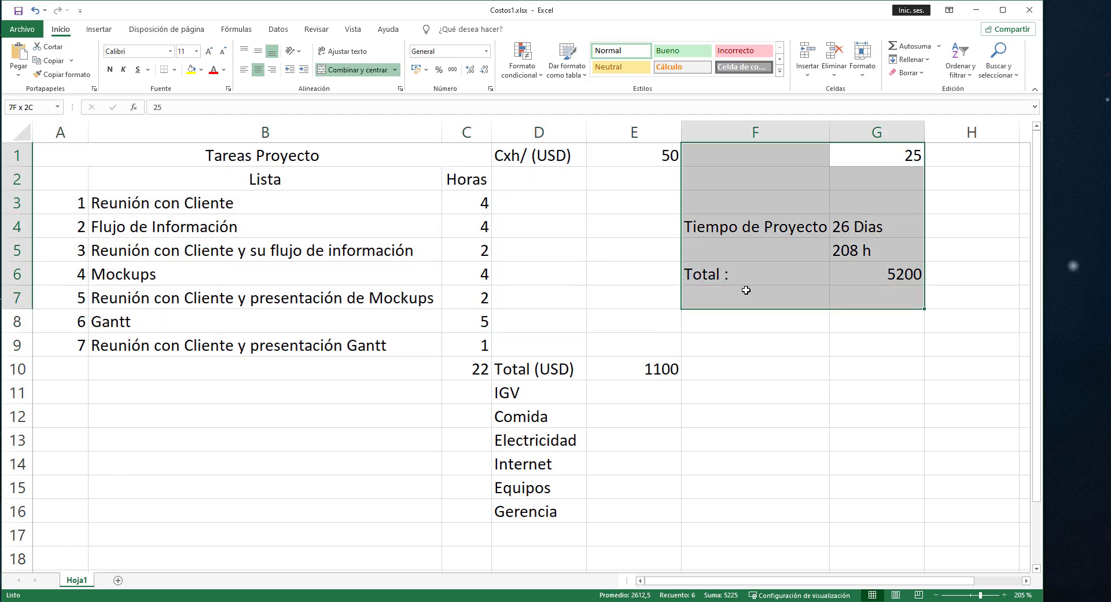
{"action": "double_click", "coordinate": [882, 155]}
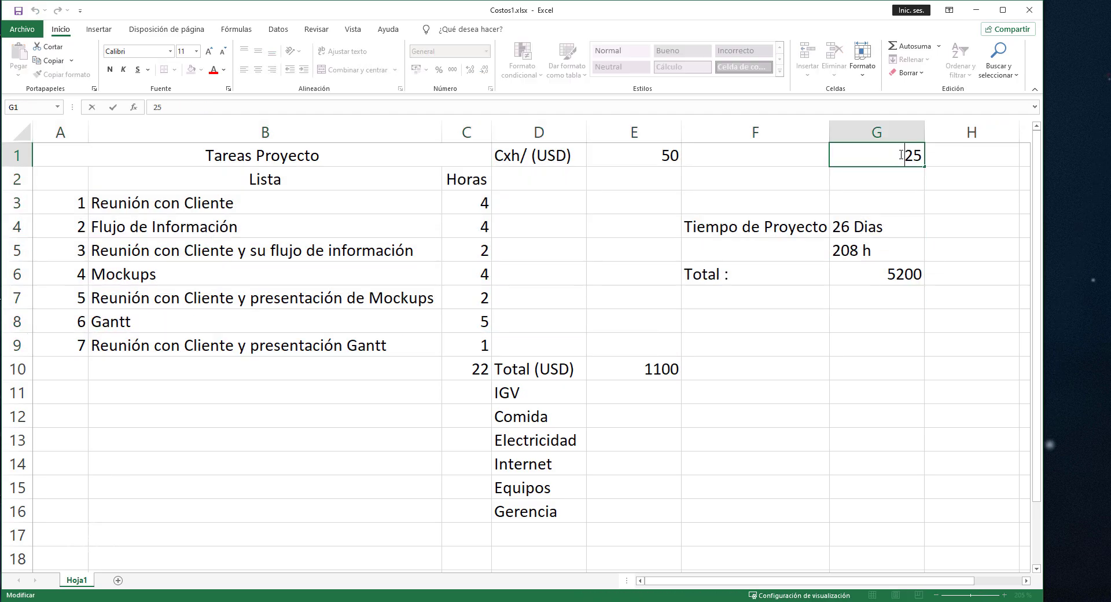
{"action": "left_click_drag", "start_coordinate": [882, 155], "coordinate": [924, 159]}
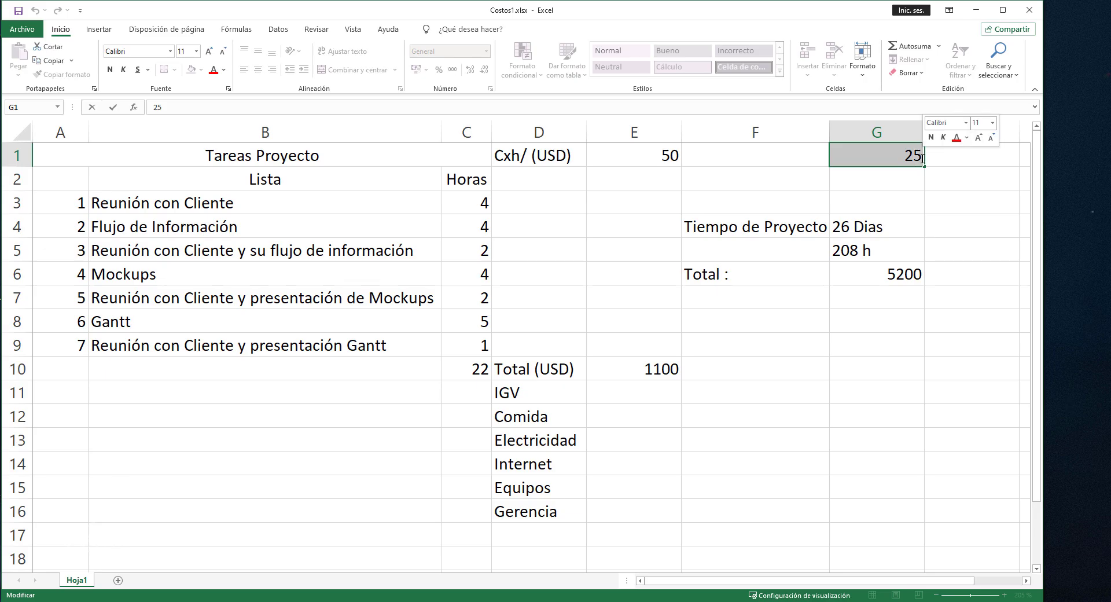
{"action": "type", "text": "35"}
{"action": "key", "text": "Return"}
Rewrite the Total formula in G6 as =208*G1, giving 7280
{"action": "left_click", "coordinate": [904, 164]}
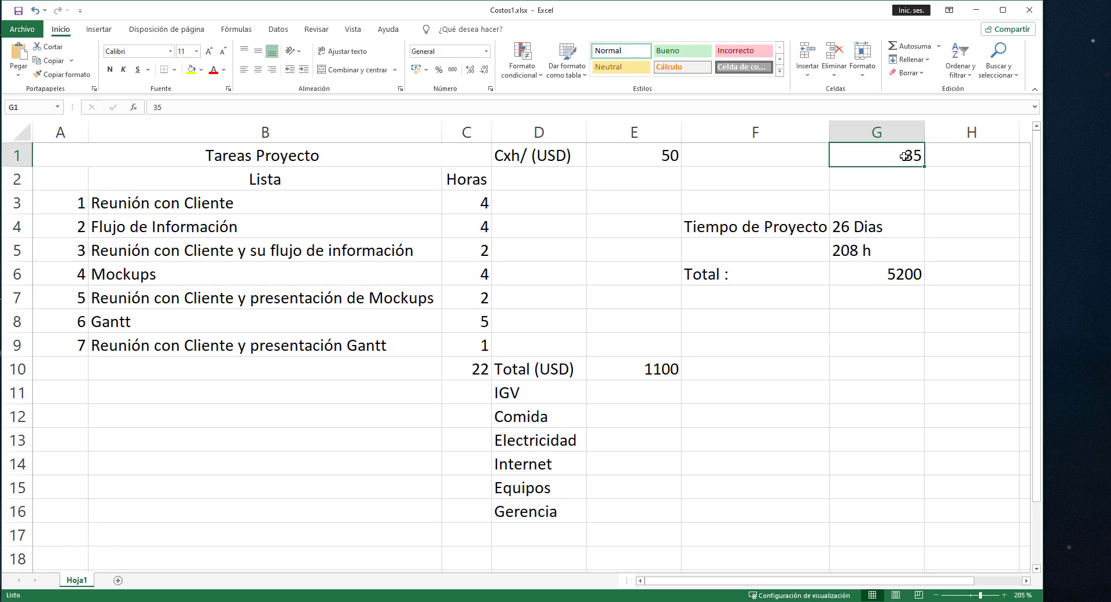
{"action": "double_click", "coordinate": [888, 276]}
{"action": "double_click", "coordinate": [889, 275]}
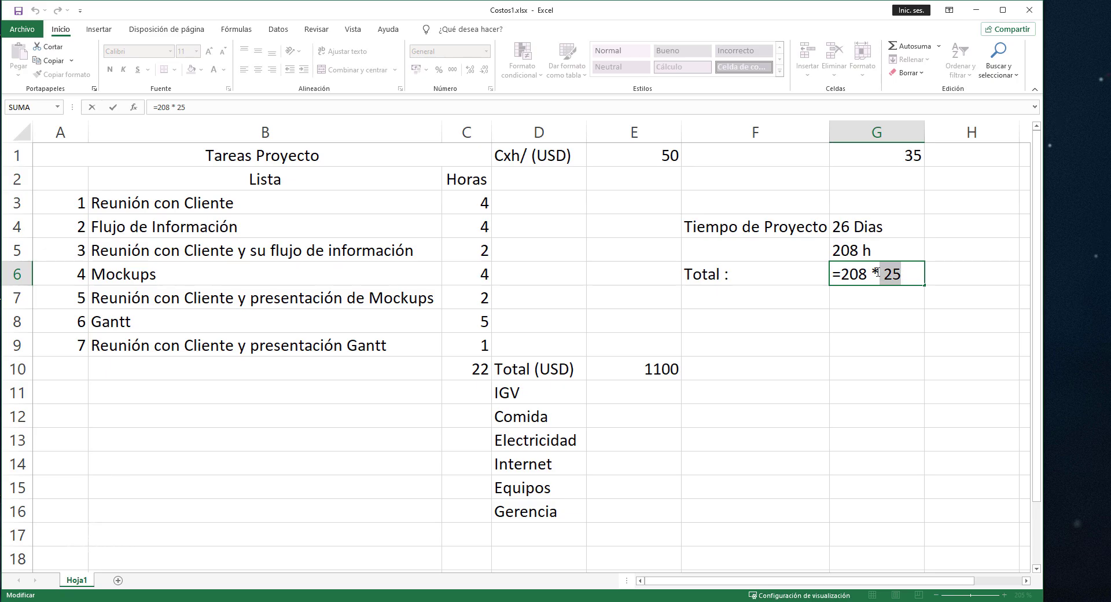
{"action": "key", "text": "BackSpace"}
{"action": "left_click", "coordinate": [891, 155]}
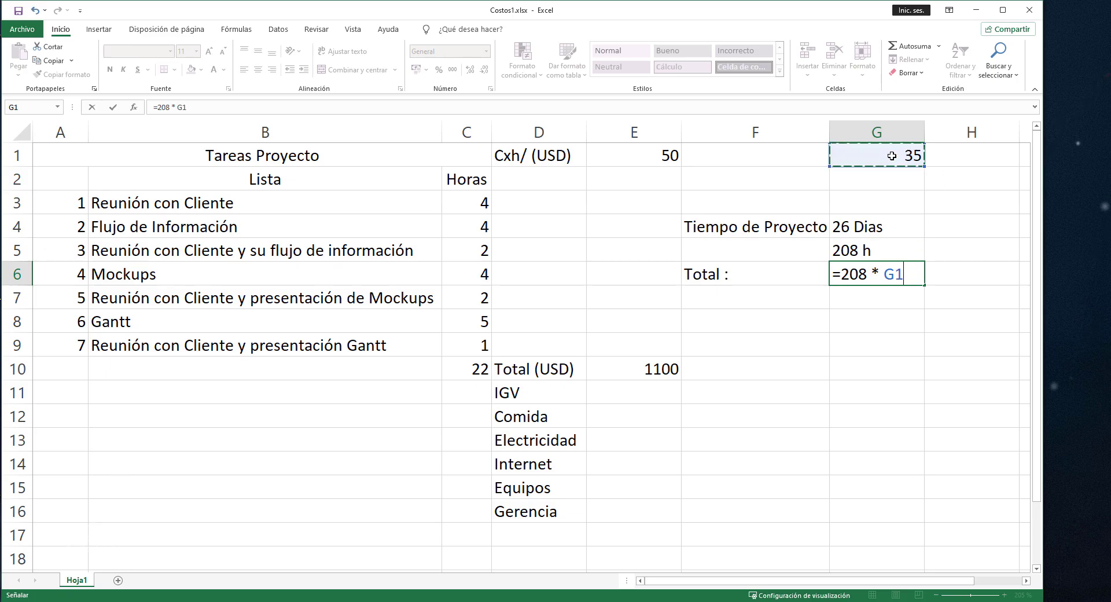
{"action": "key", "text": "Return"}
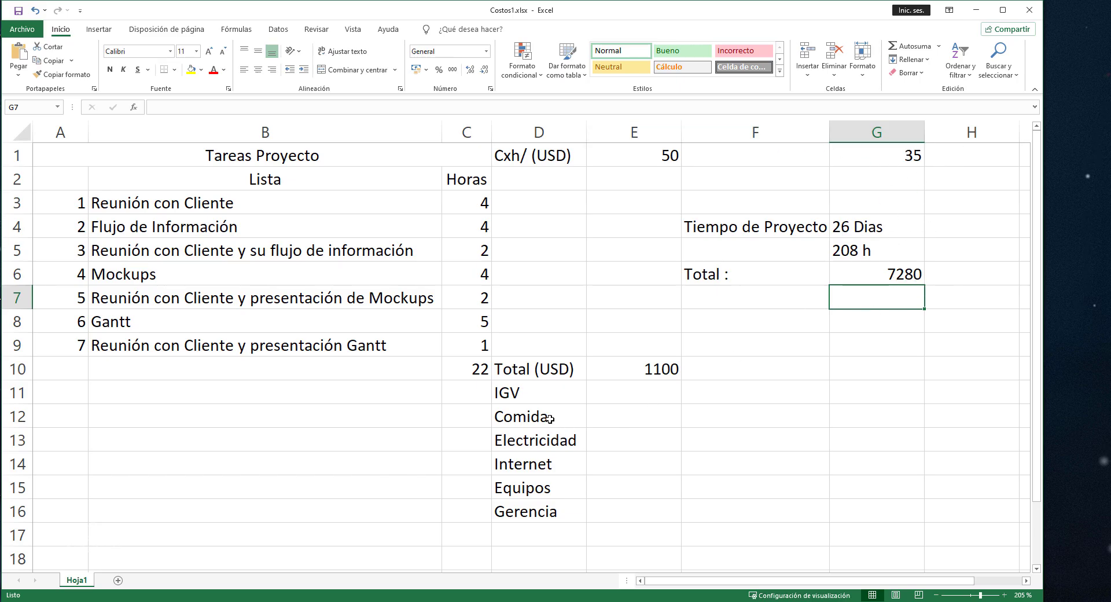
{"action": "left_click_drag", "start_coordinate": [549, 418], "coordinate": [541, 493]}
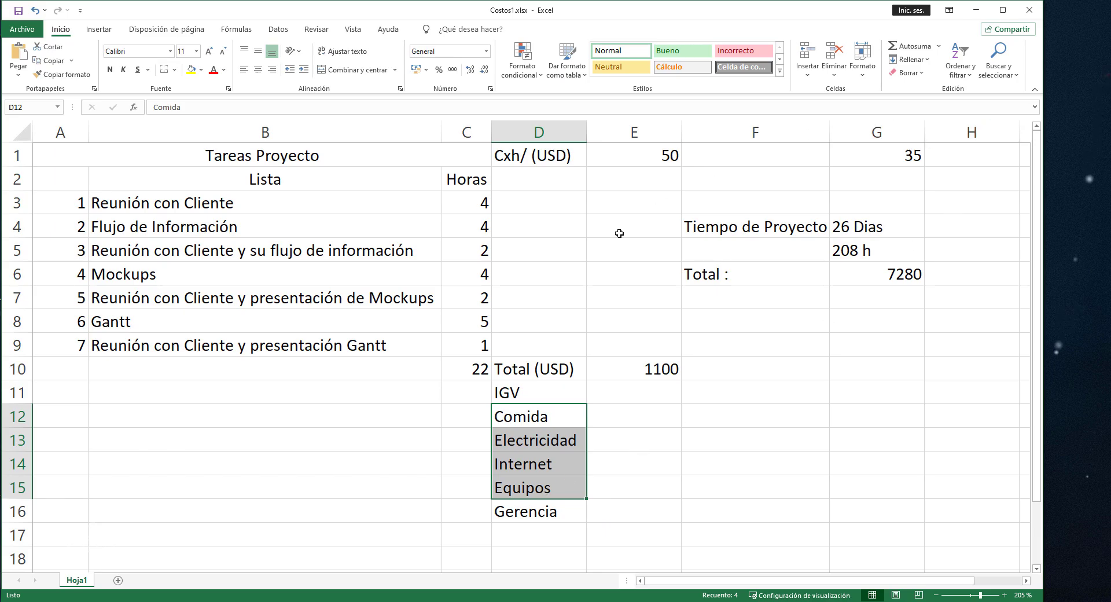
{"action": "left_click", "coordinate": [539, 510]}
{"action": "left_click", "coordinate": [901, 291]}
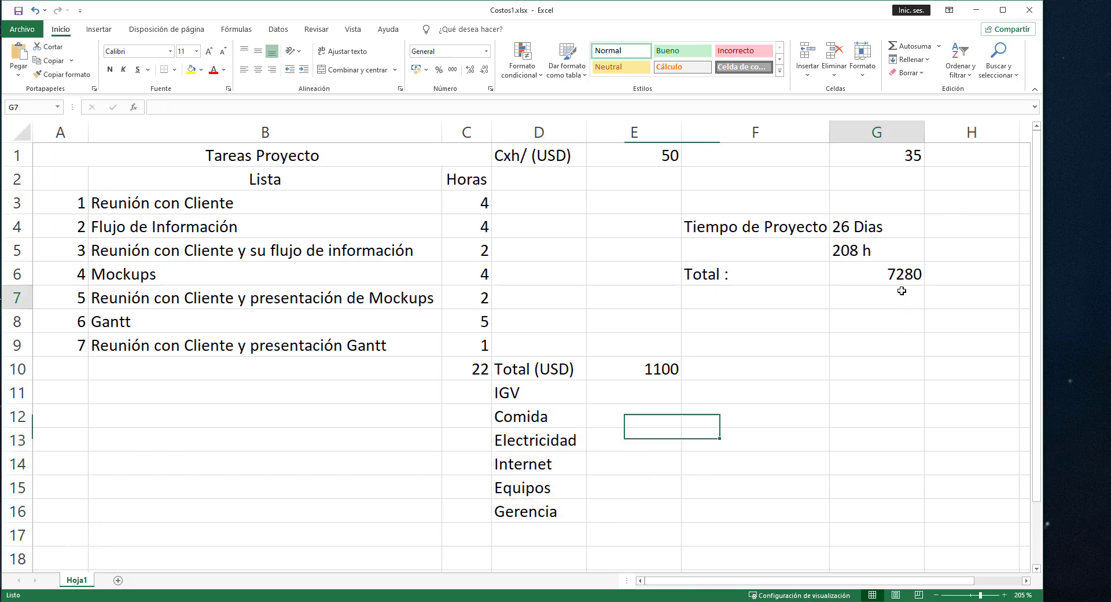
{"action": "key", "text": "ctrl+z"}
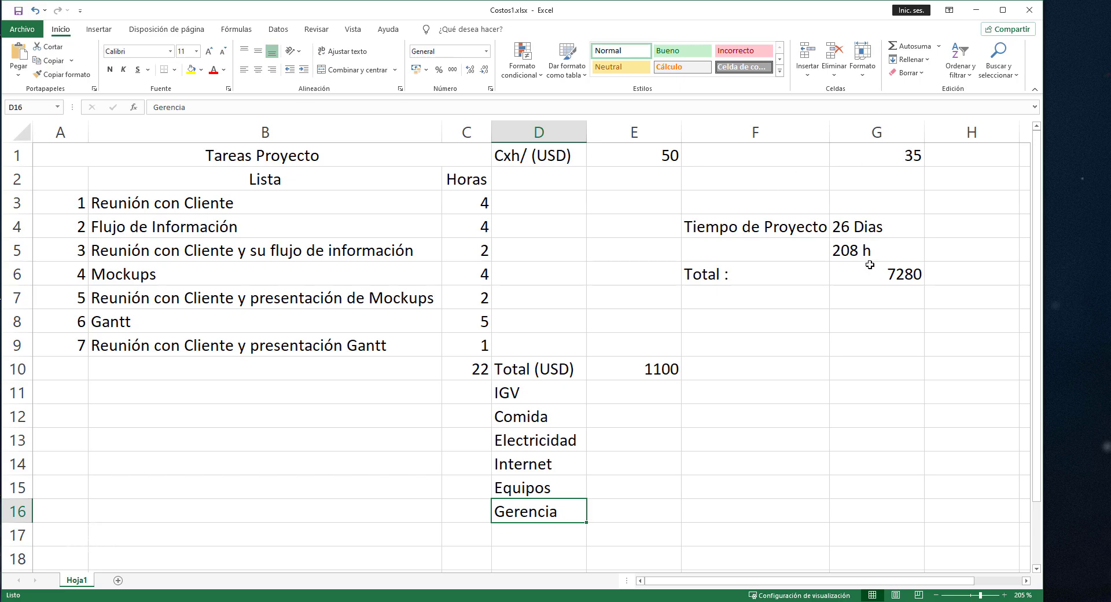
{"action": "left_click", "coordinate": [901, 276]}
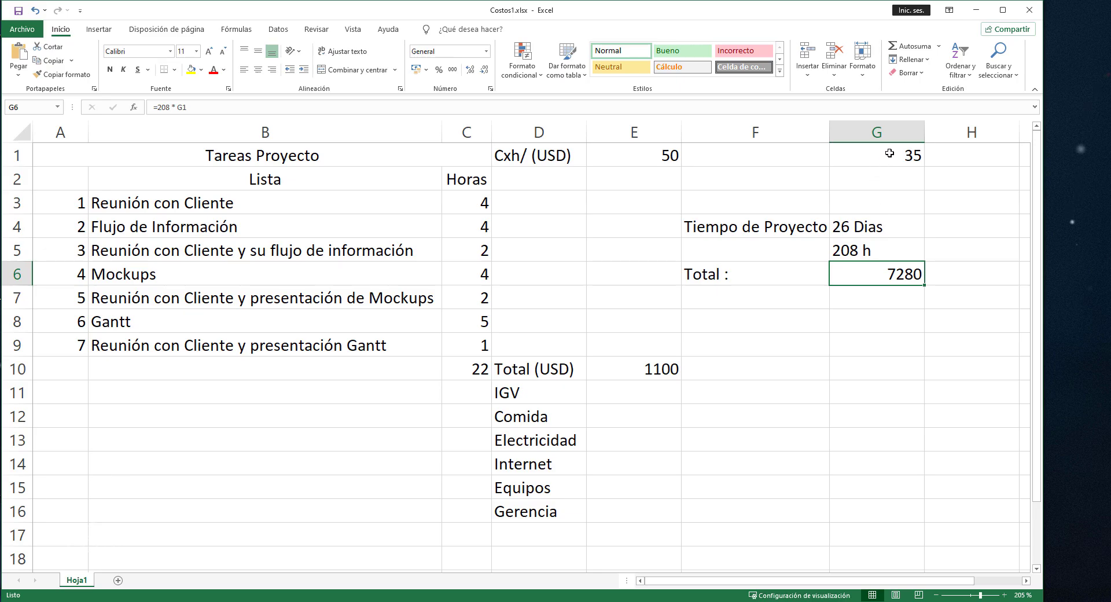
Change the rate in G1 from 35 to 25 so the Total in G6 reads 5200
{"action": "double_click", "coordinate": [921, 155]}
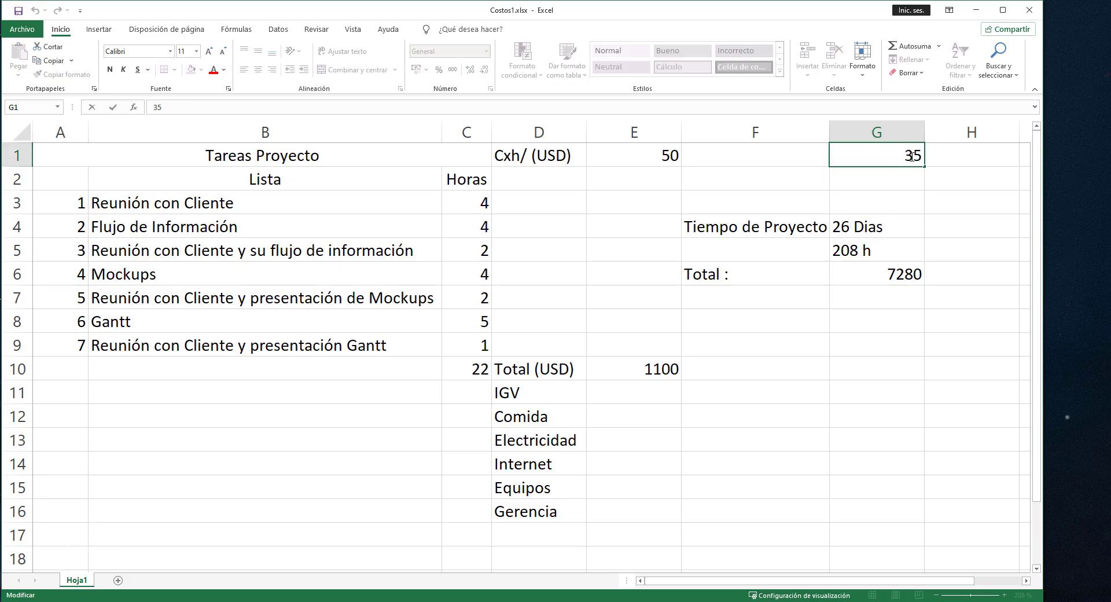
{"action": "left_click_drag", "start_coordinate": [911, 156], "coordinate": [903, 157]}
{"action": "type", "text": "2"}
{"action": "left_click", "coordinate": [911, 223]}
{"action": "left_click", "coordinate": [911, 278]}
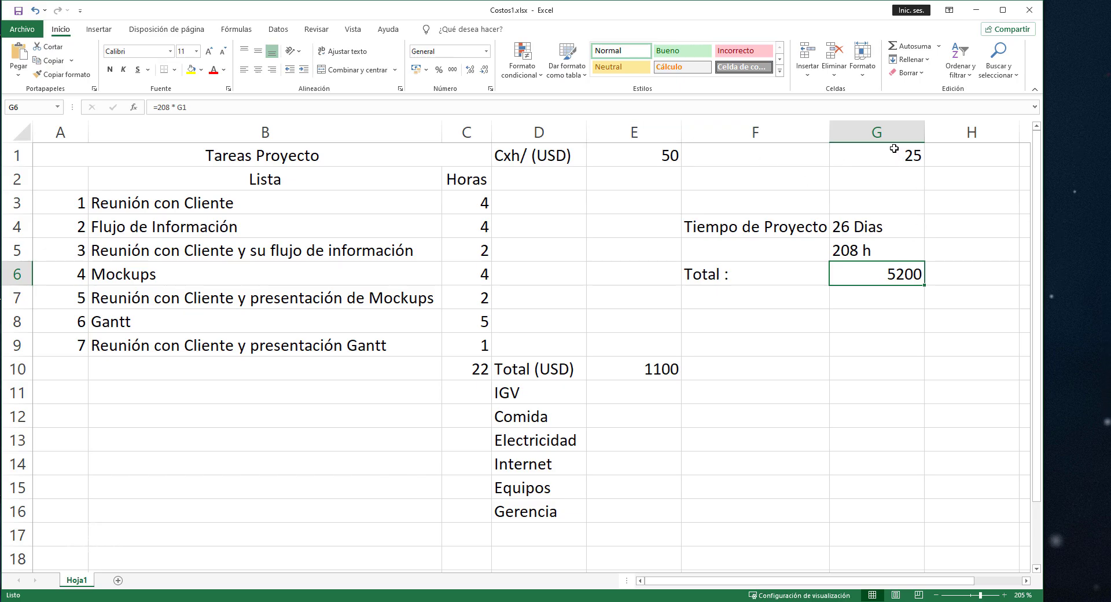
Select the task table A1:E10 and the F1:G6 project time block to review them
{"action": "left_click", "coordinate": [862, 148]}
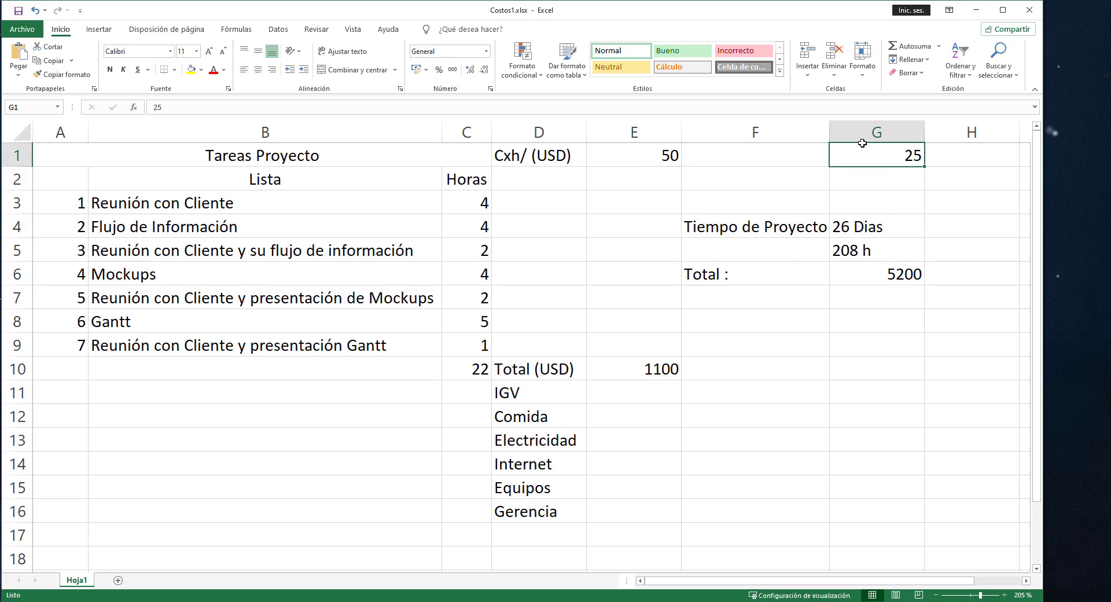
{"action": "left_click", "coordinate": [625, 137]}
{"action": "left_click", "coordinate": [818, 244]}
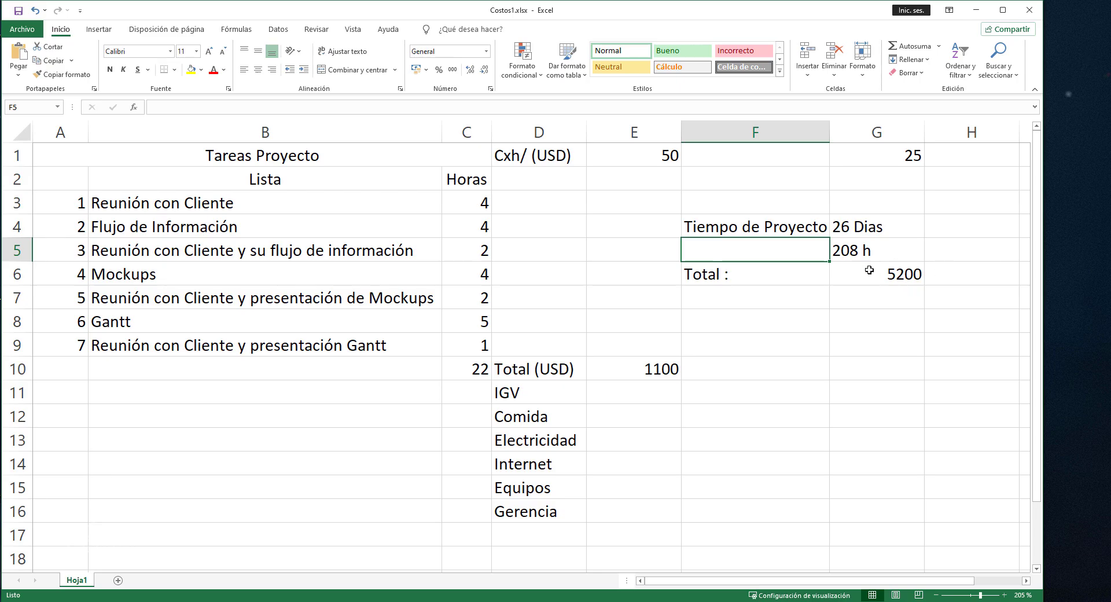
{"action": "mouse_move", "coordinate": [648, 162]}
{"action": "left_mouse_down"}
{"action": "mouse_move", "coordinate": [127, 505]}
{"action": "mouse_move", "coordinate": [122, 336]}
{"action": "left_mouse_up"}
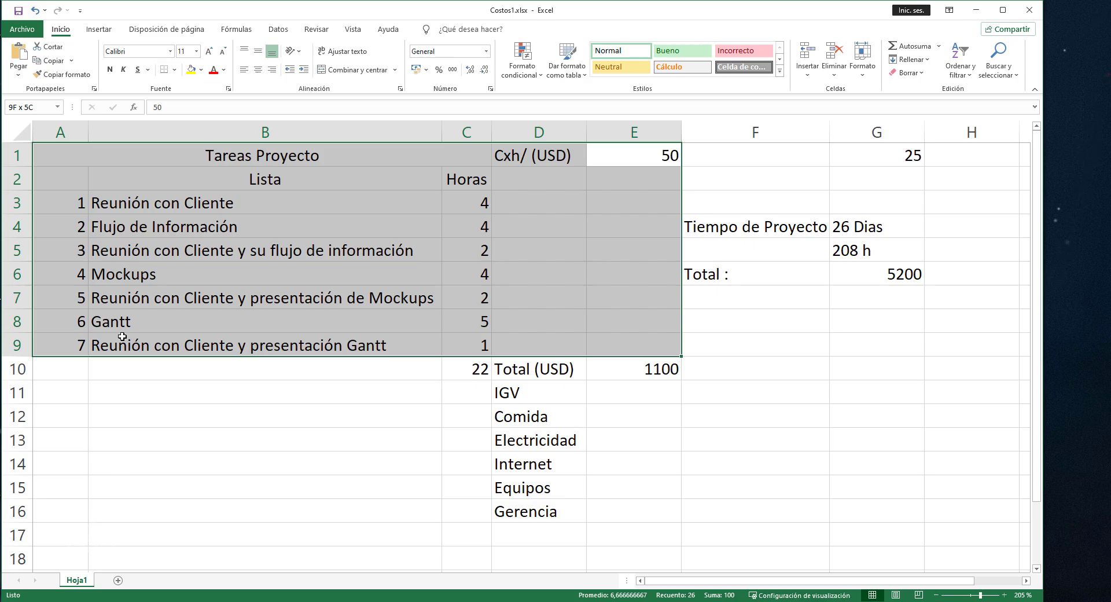
{"action": "left_click_drag", "start_coordinate": [122, 337], "coordinate": [122, 336]}
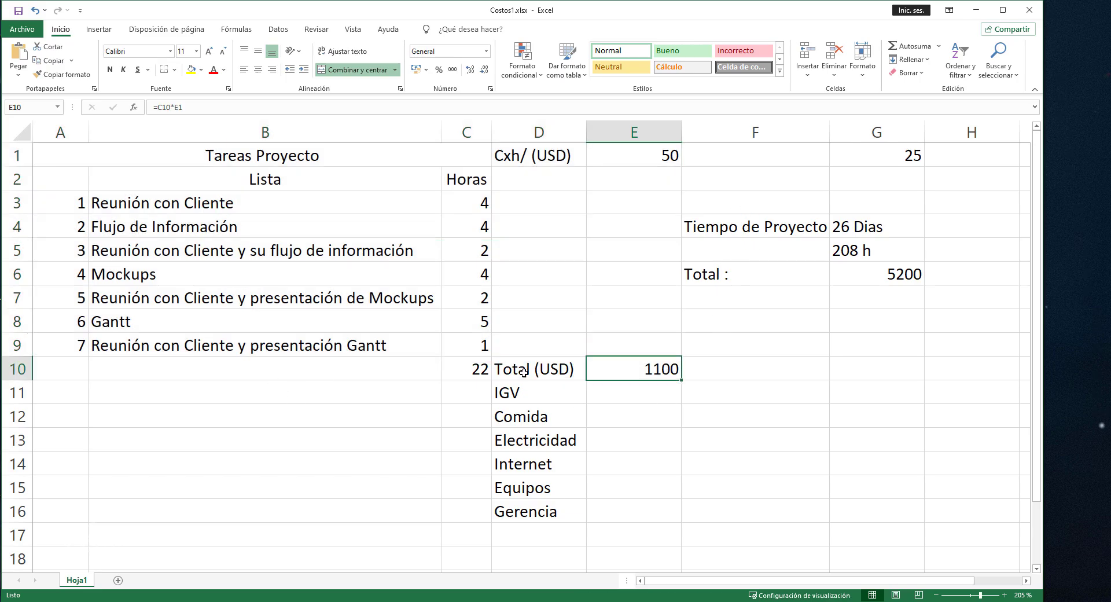
{"action": "left_click_drag", "start_coordinate": [666, 370], "coordinate": [58, 155]}
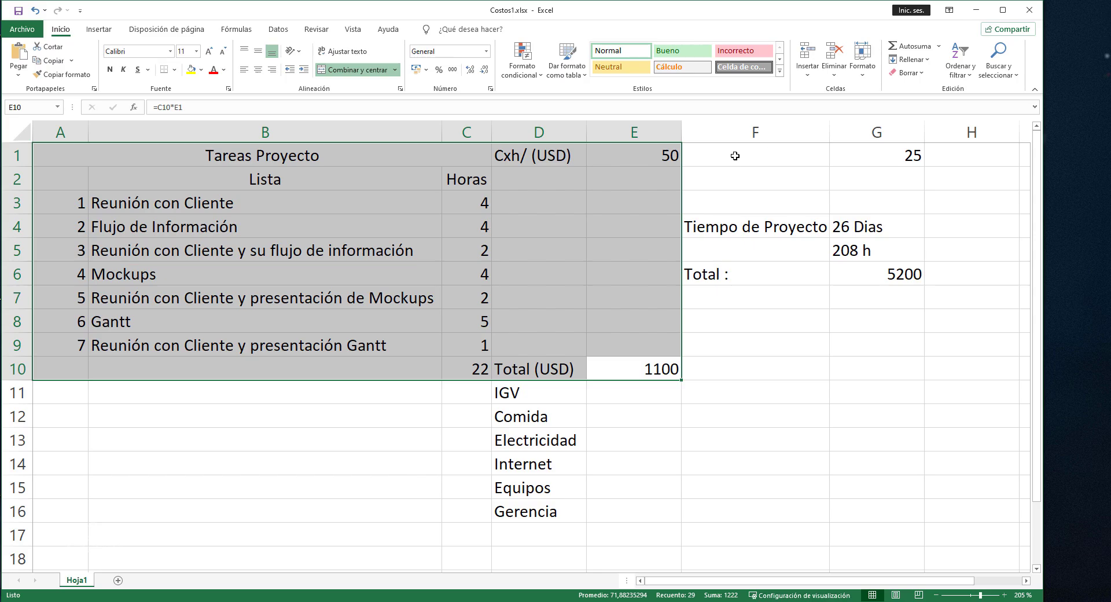
{"action": "left_click_drag", "start_coordinate": [735, 156], "coordinate": [891, 274]}
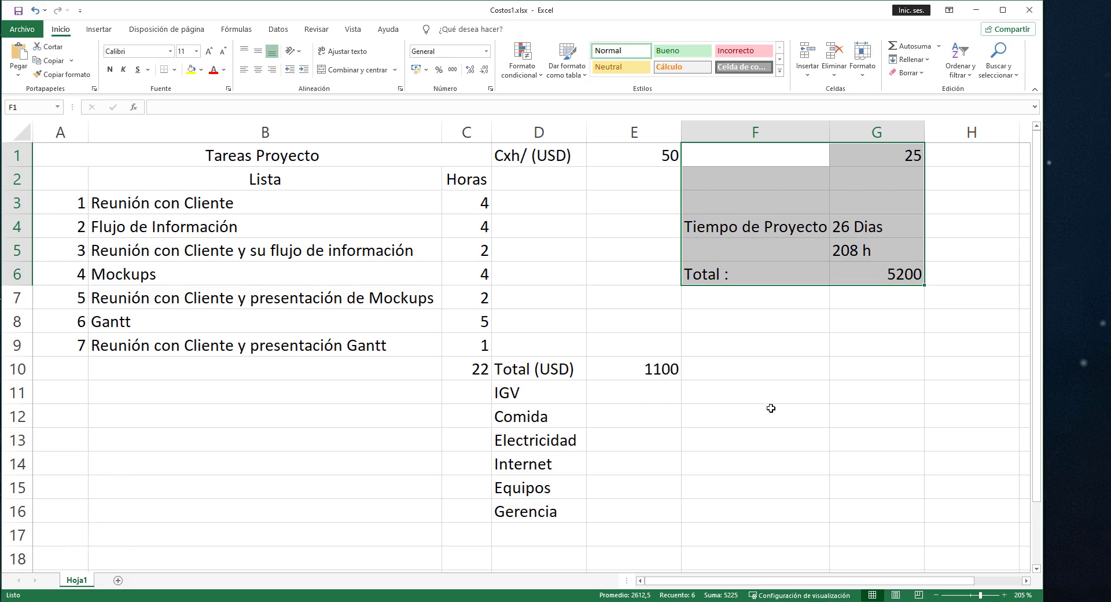
Check the E10 and G6 total formulas, then set the rate in G1 to 35
{"action": "left_click", "coordinate": [658, 368]}
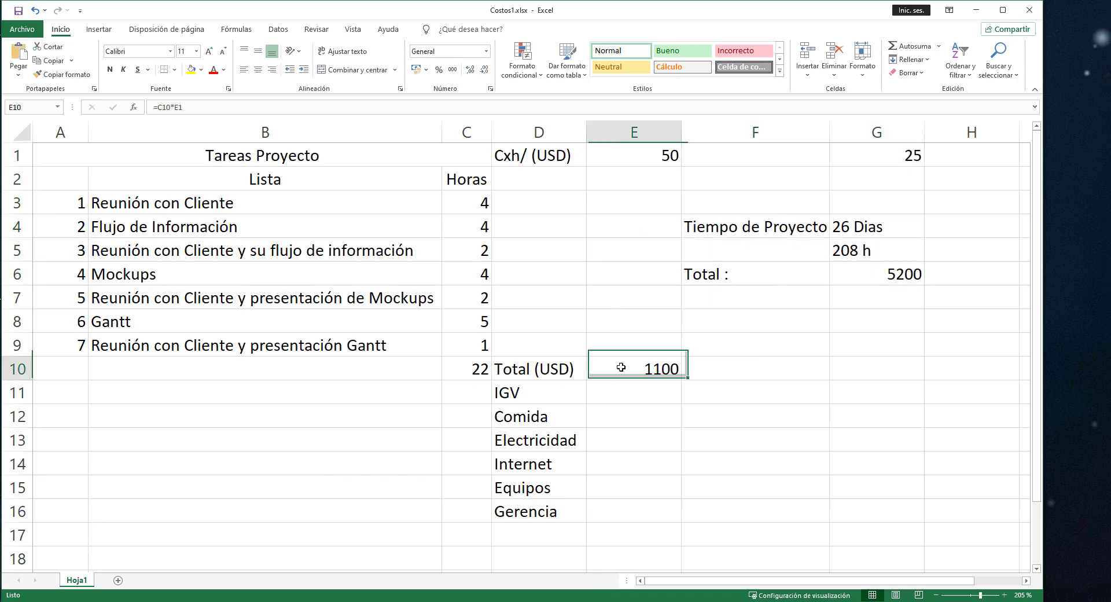
{"action": "left_click", "coordinate": [883, 272]}
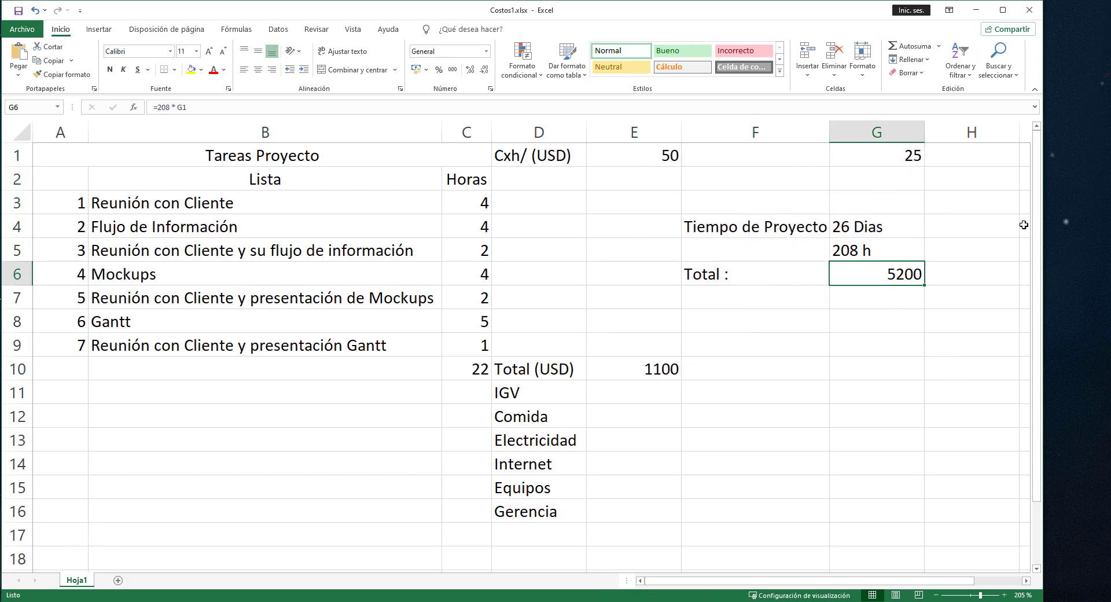
{"action": "left_click", "coordinate": [914, 156]}
{"action": "double_click", "coordinate": [907, 155]}
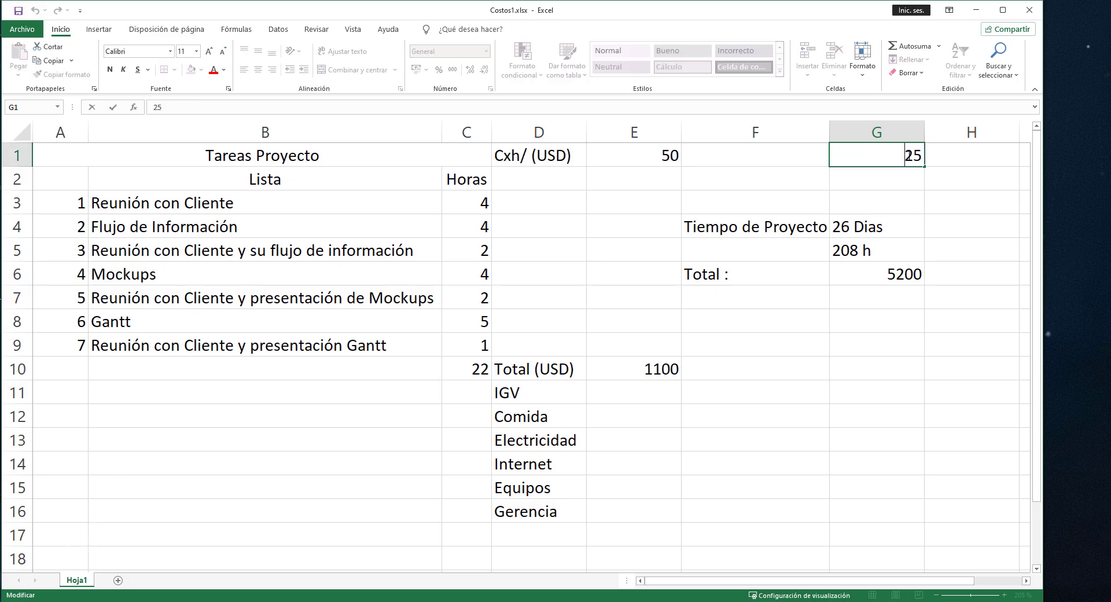
{"action": "double_click", "coordinate": [920, 156]}
{"action": "type", "text": "35"}
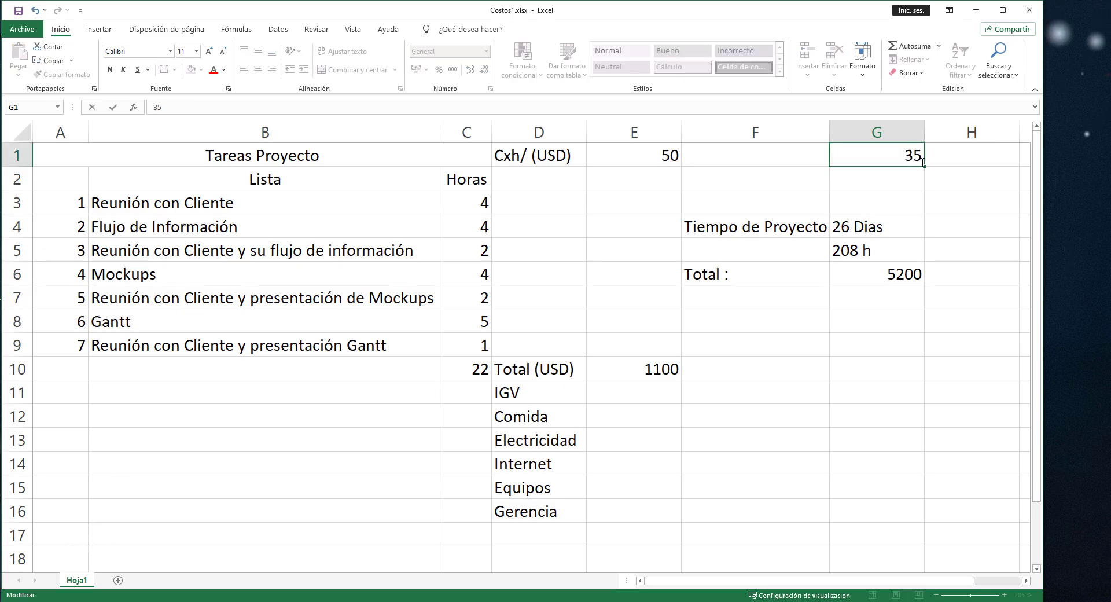
{"action": "key", "text": "Return"}
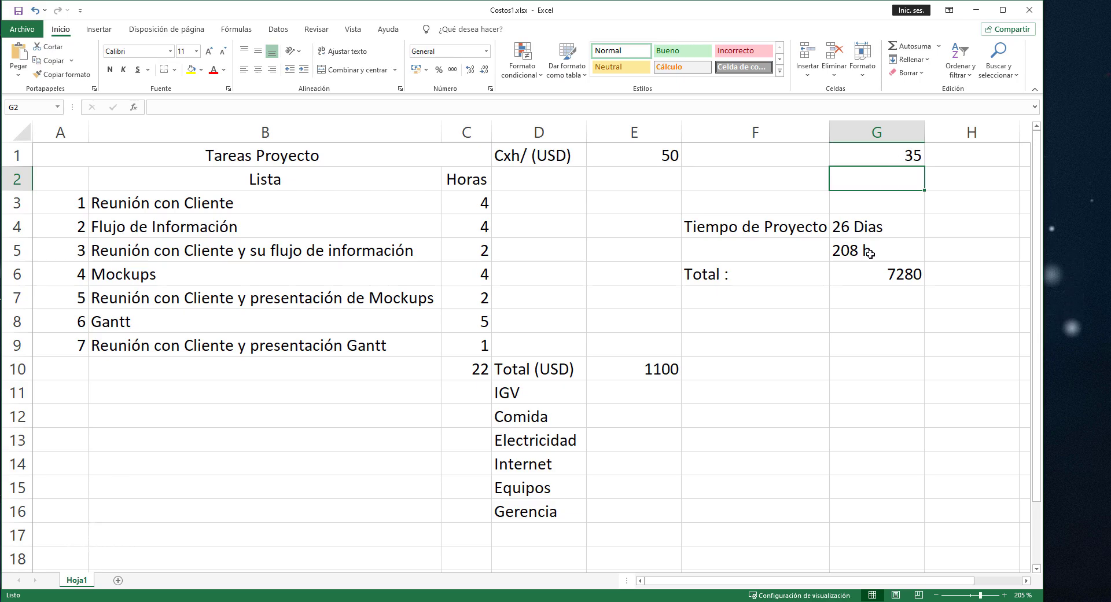
Review the 208 h cell, the 7280 Total and the 26 Dias cell
{"action": "left_click", "coordinate": [868, 251]}
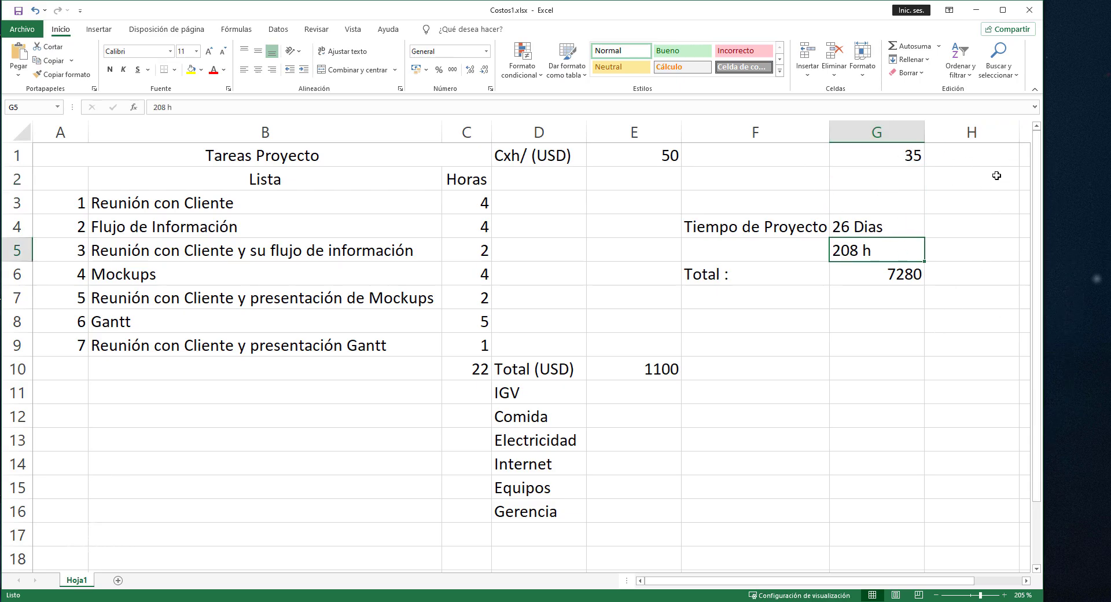
{"action": "left_click", "coordinate": [915, 273]}
{"action": "left_click", "coordinate": [863, 250]}
{"action": "key", "text": "Up"}
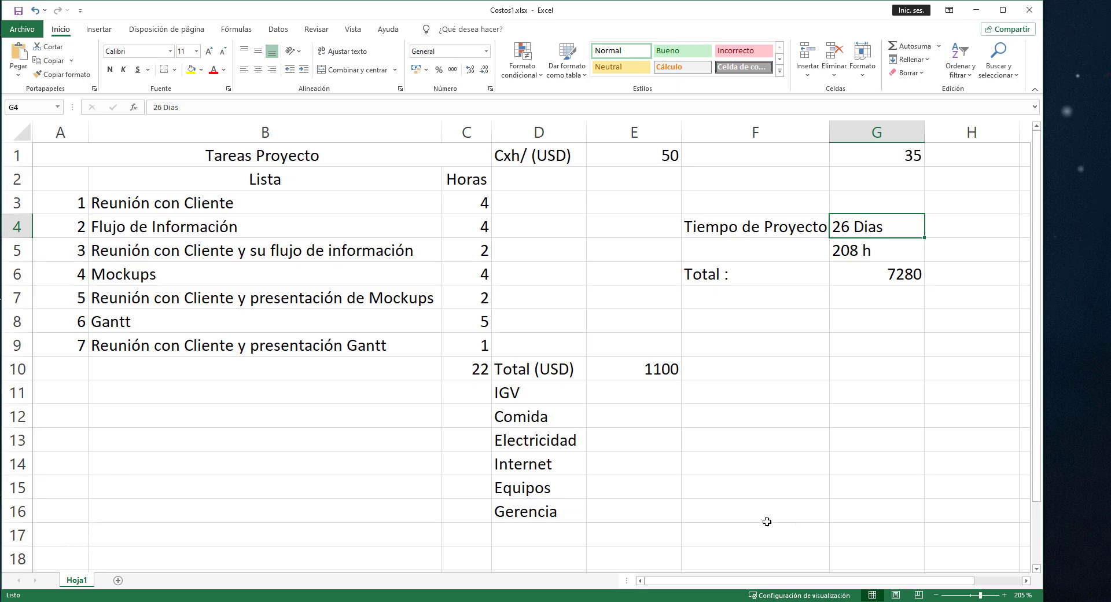
{"action": "left_click", "coordinate": [750, 514]}
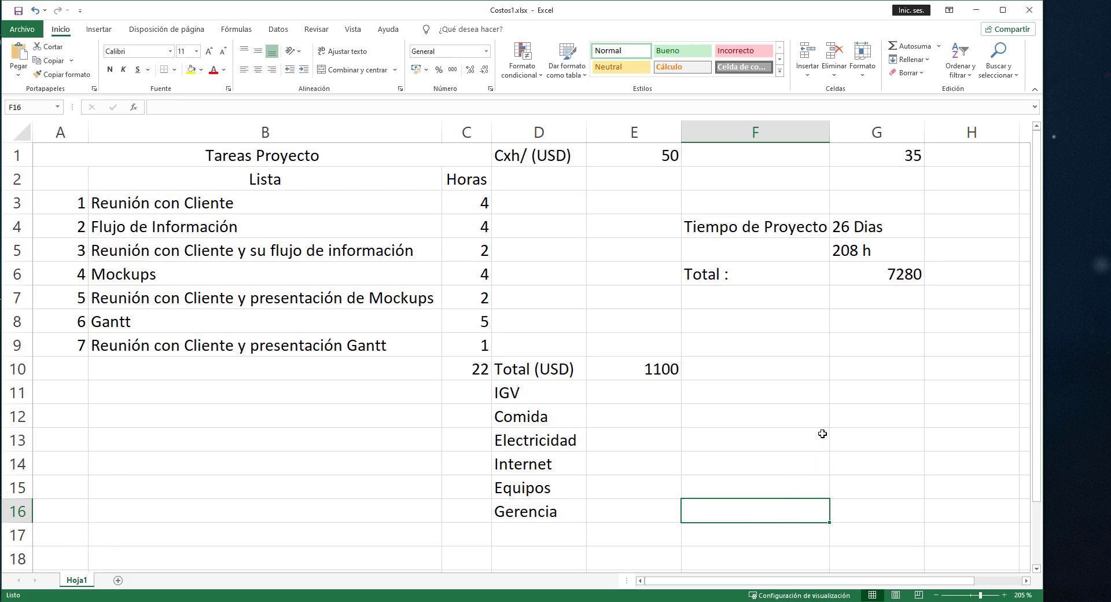